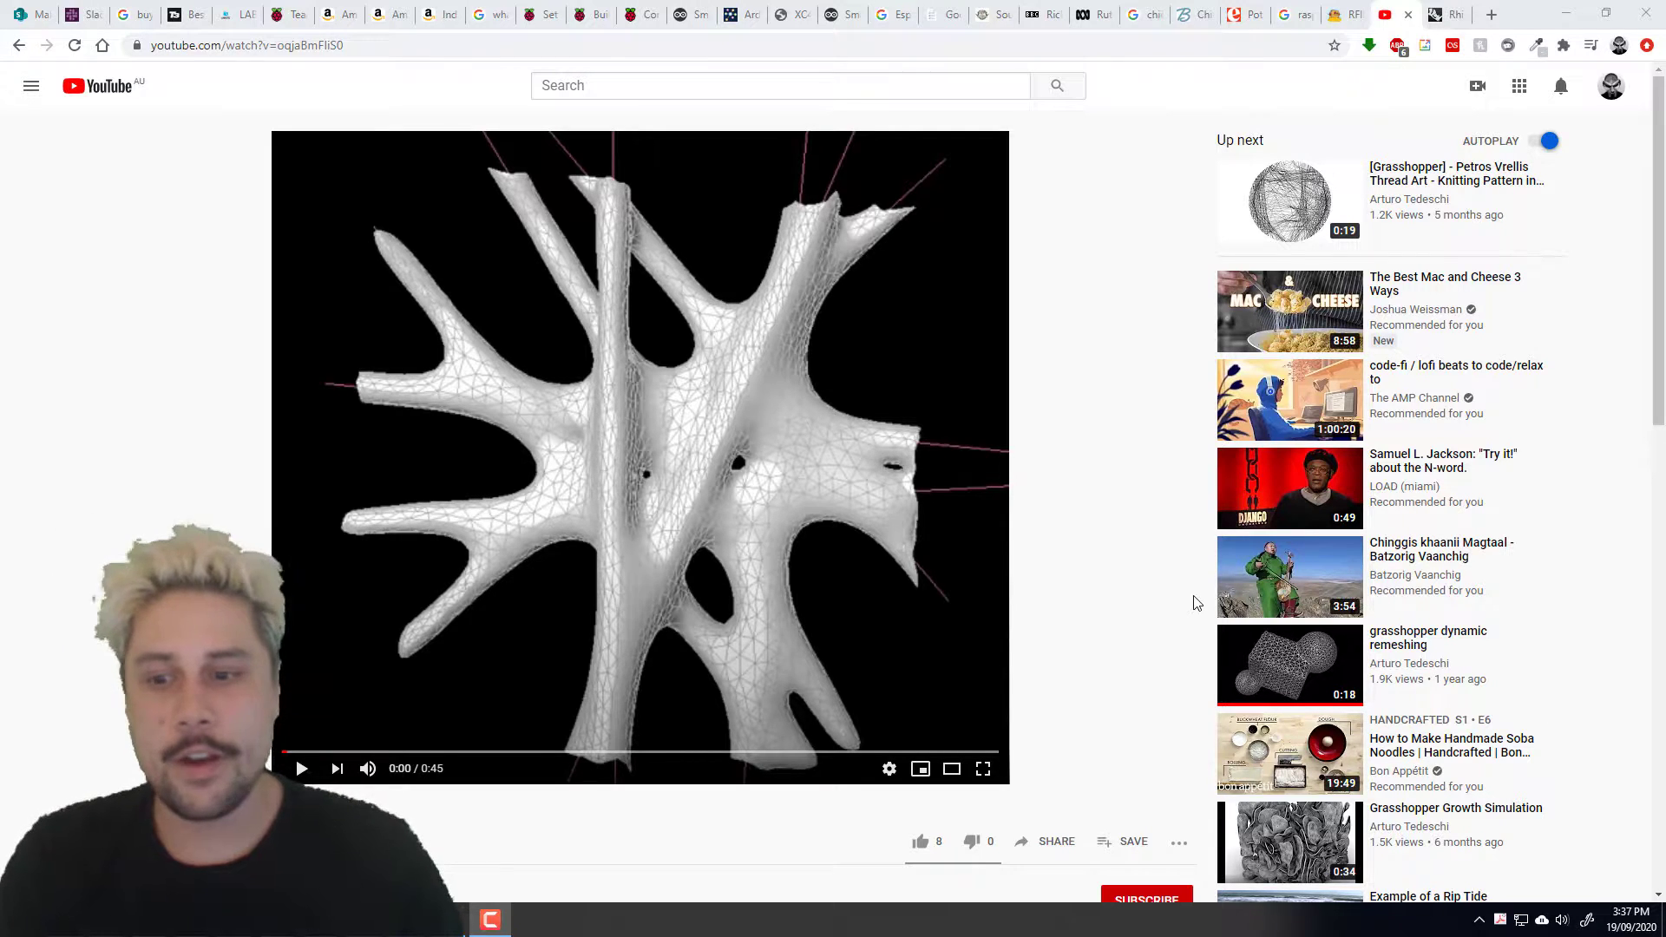
Step: Play the dynamic remeshing reference video to its end and cancel the automatic start of the following video
{"action": "scroll", "coordinate": [1120, 621], "scroll_direction": "down", "scroll_amount": 1}
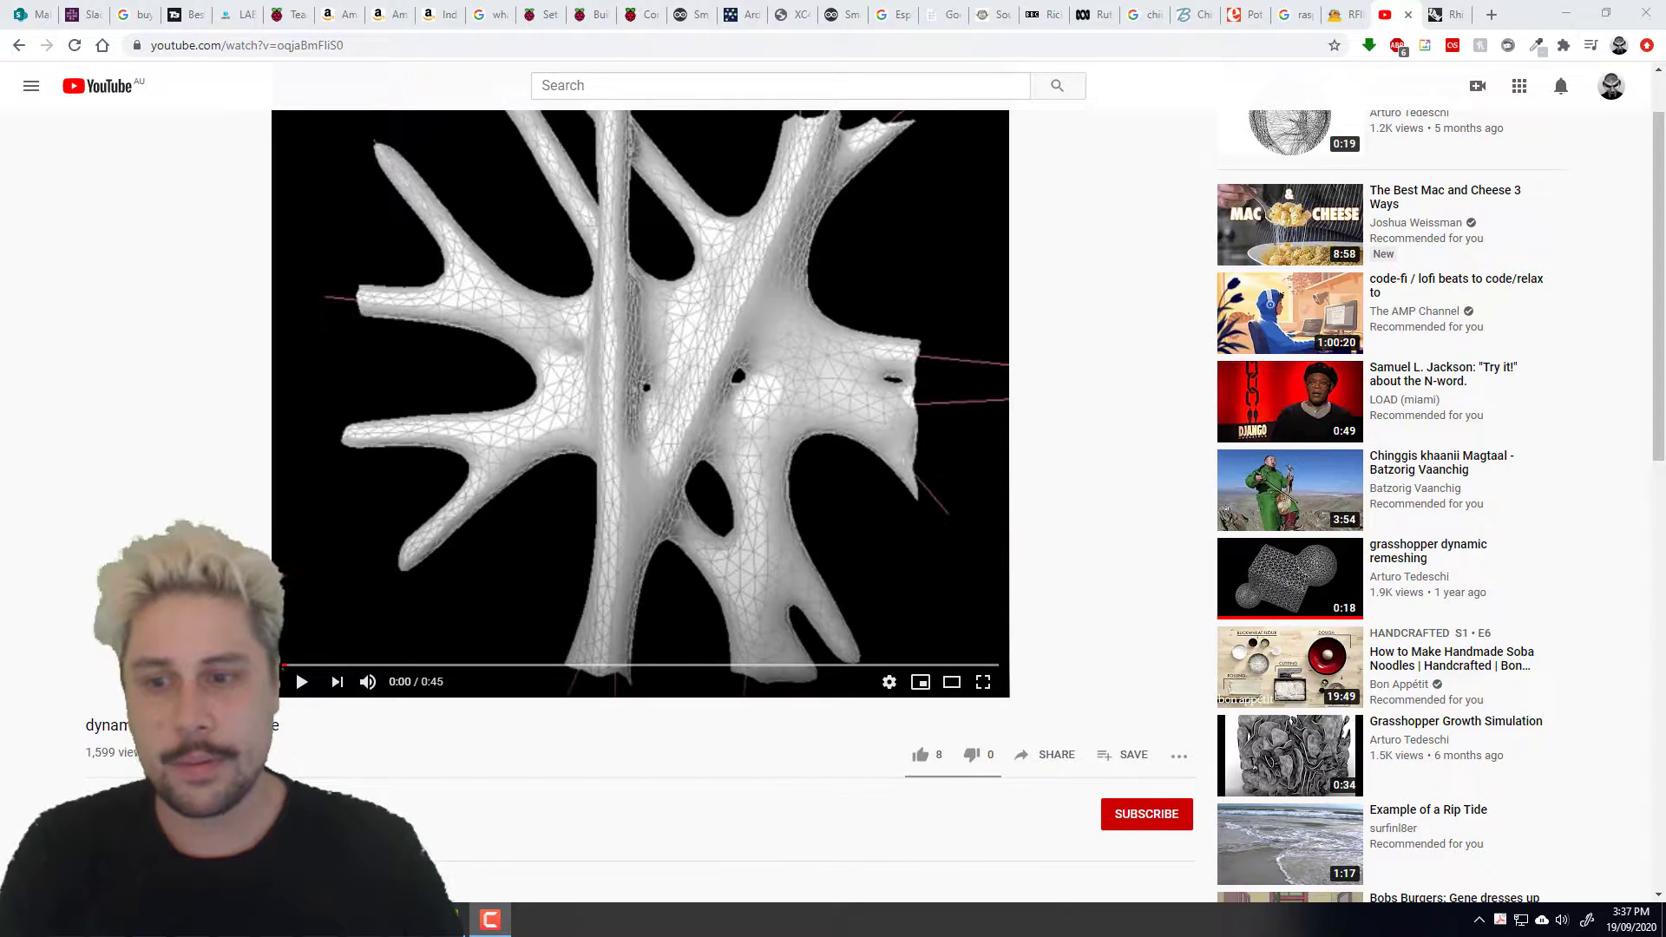
{"action": "scroll", "coordinate": [495, 792], "scroll_direction": "up", "scroll_amount": 1}
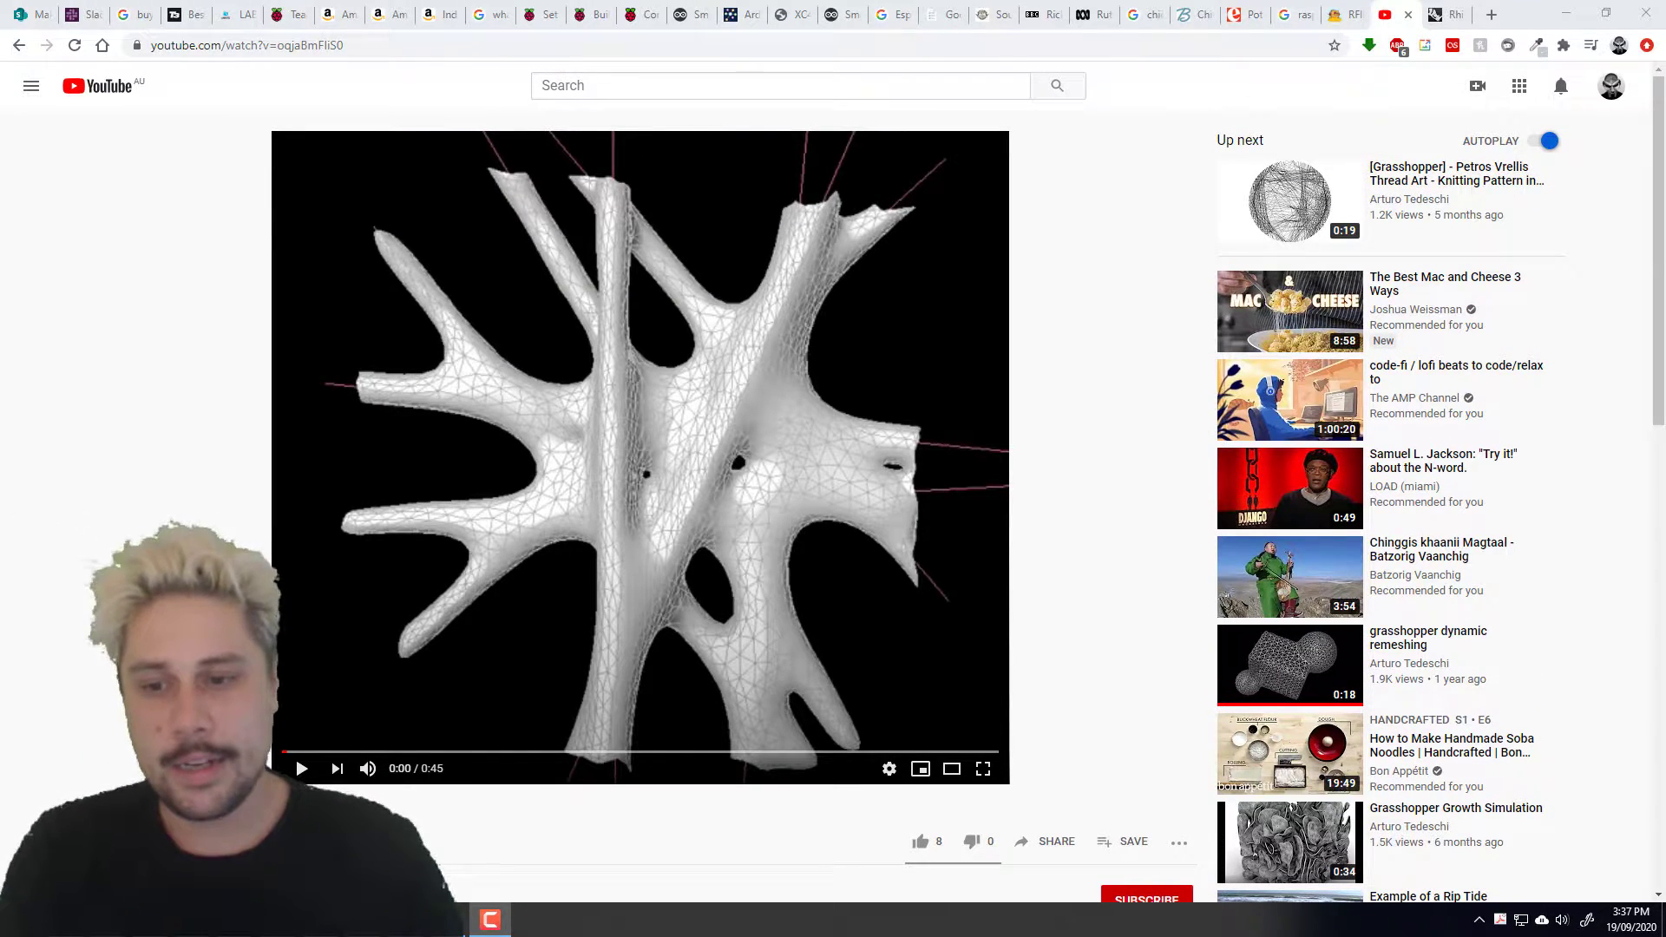
{"action": "left_click", "coordinate": [301, 769]}
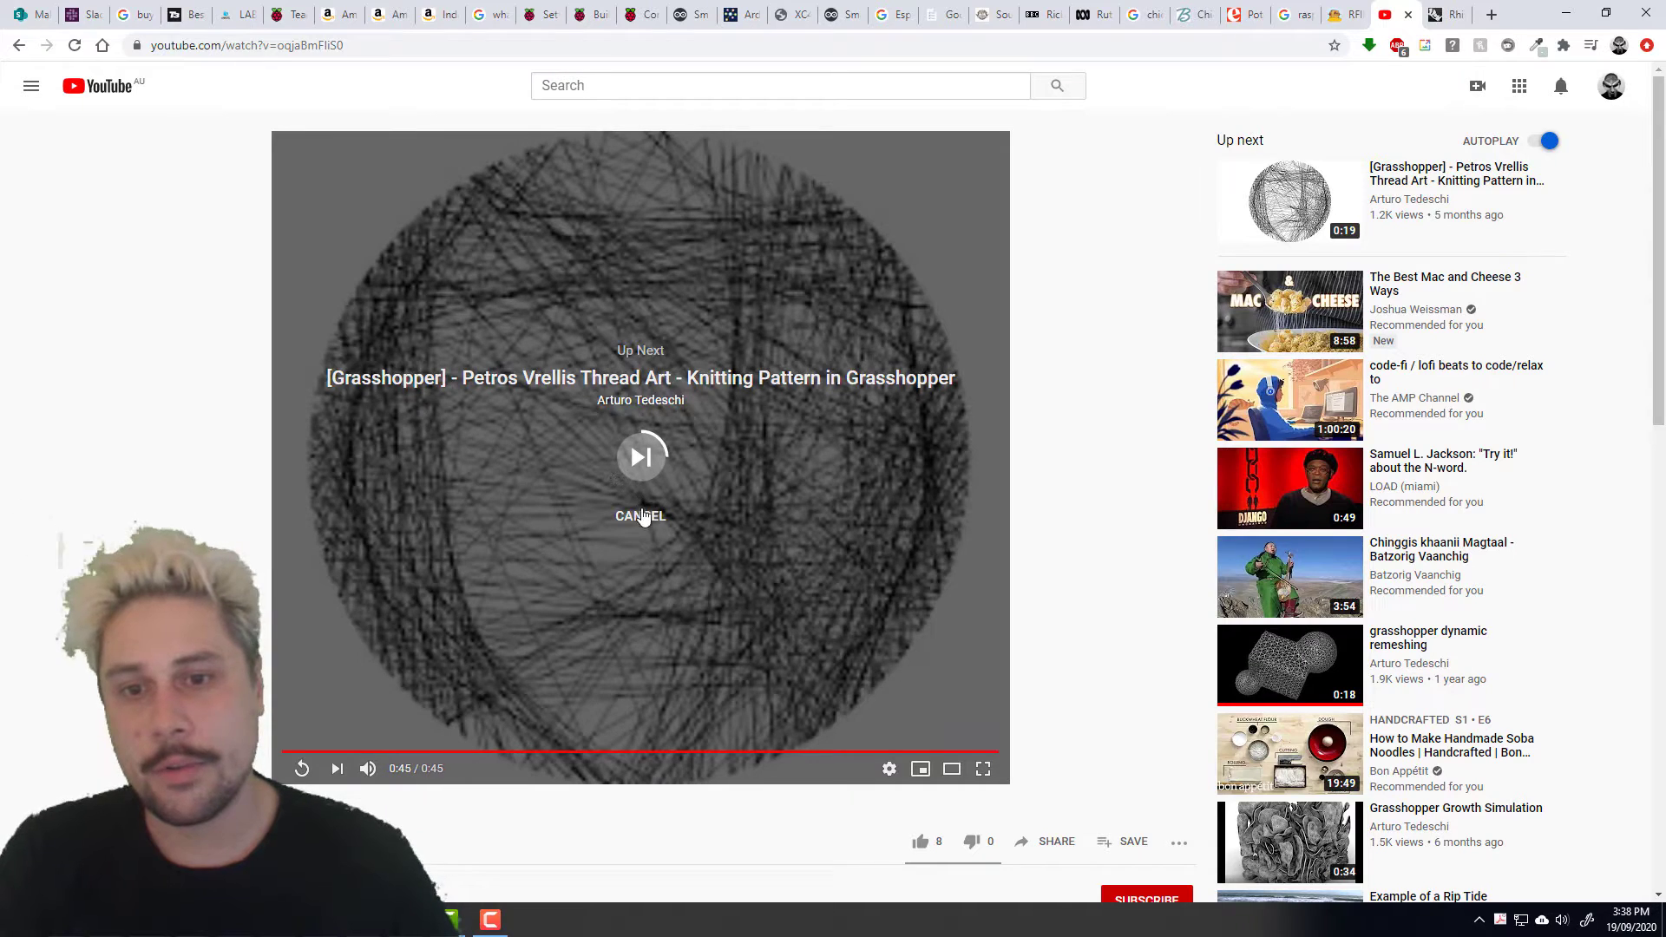
{"action": "left_click", "coordinate": [637, 518]}
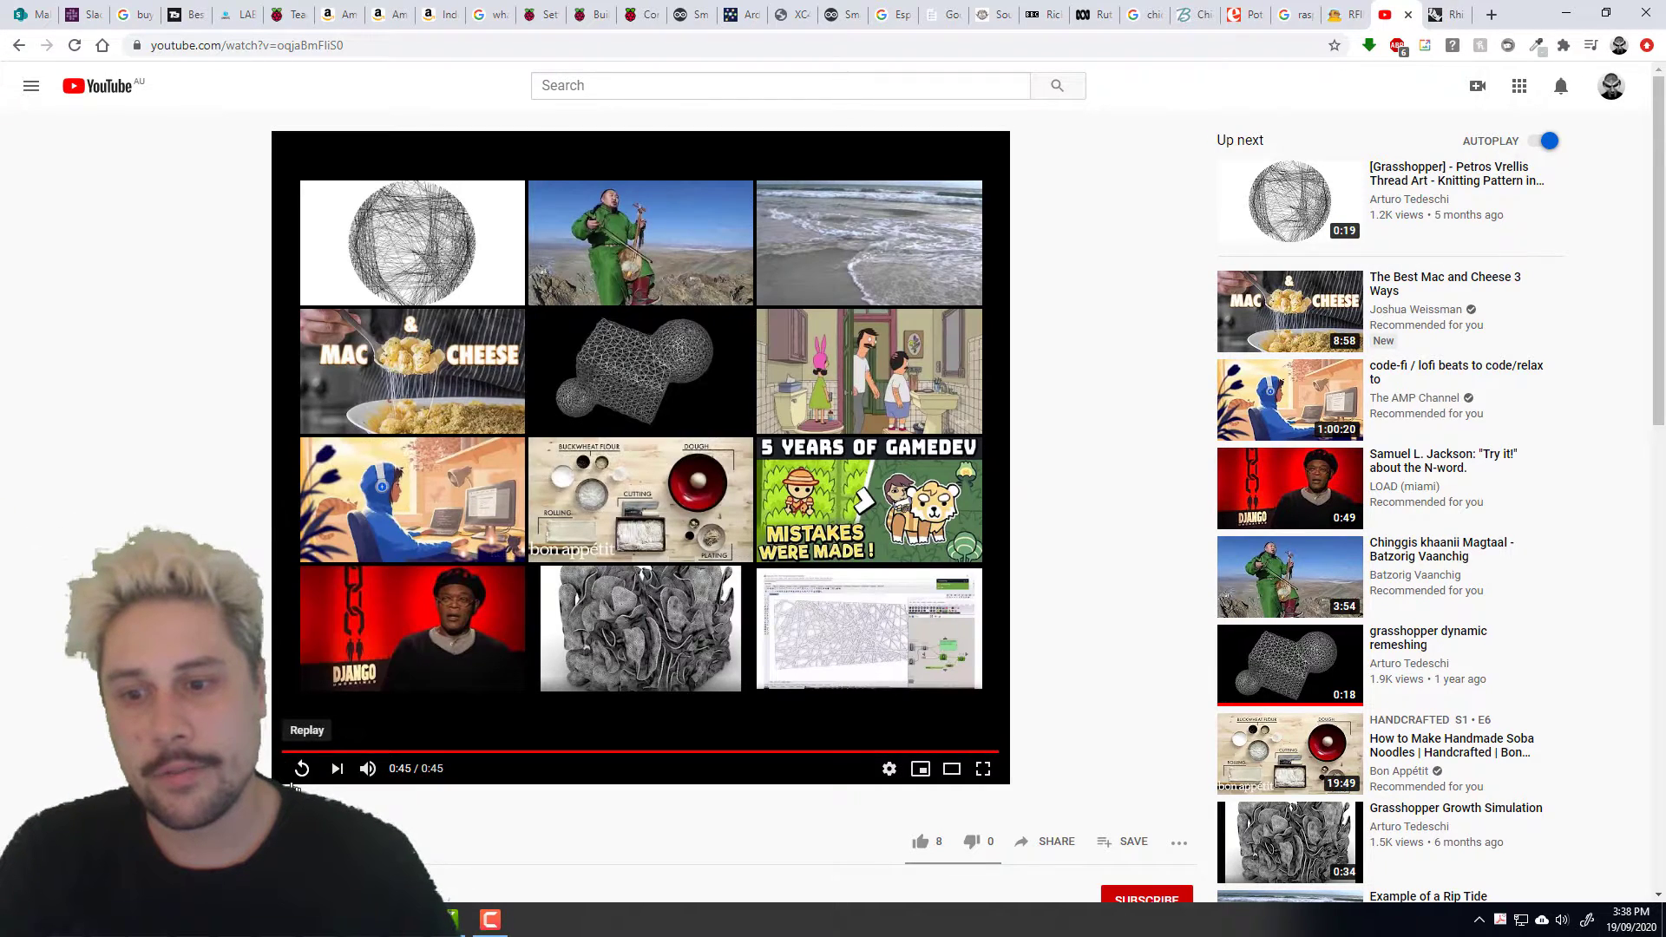
Step: Replay the video, pause it at 0:01, and capture the video frame with the Snipping Tool
{"action": "left_click", "coordinate": [301, 770]}
{"action": "left_click", "coordinate": [301, 769]}
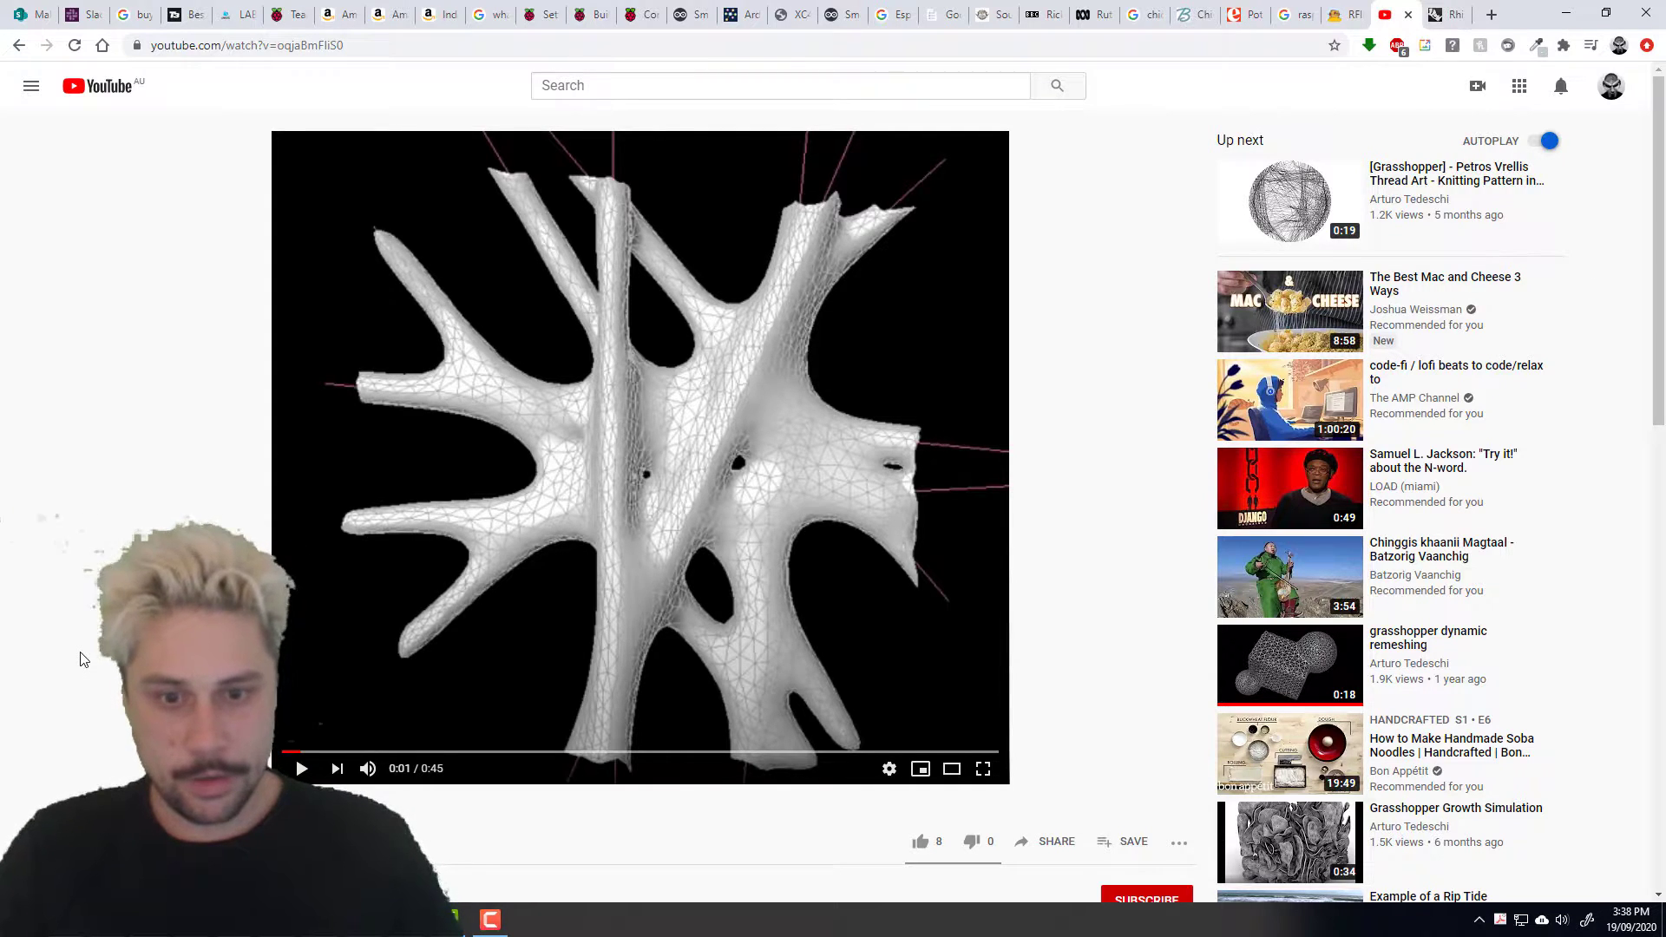
{"action": "key", "text": "super"}
{"action": "type", "text": "snipp"}
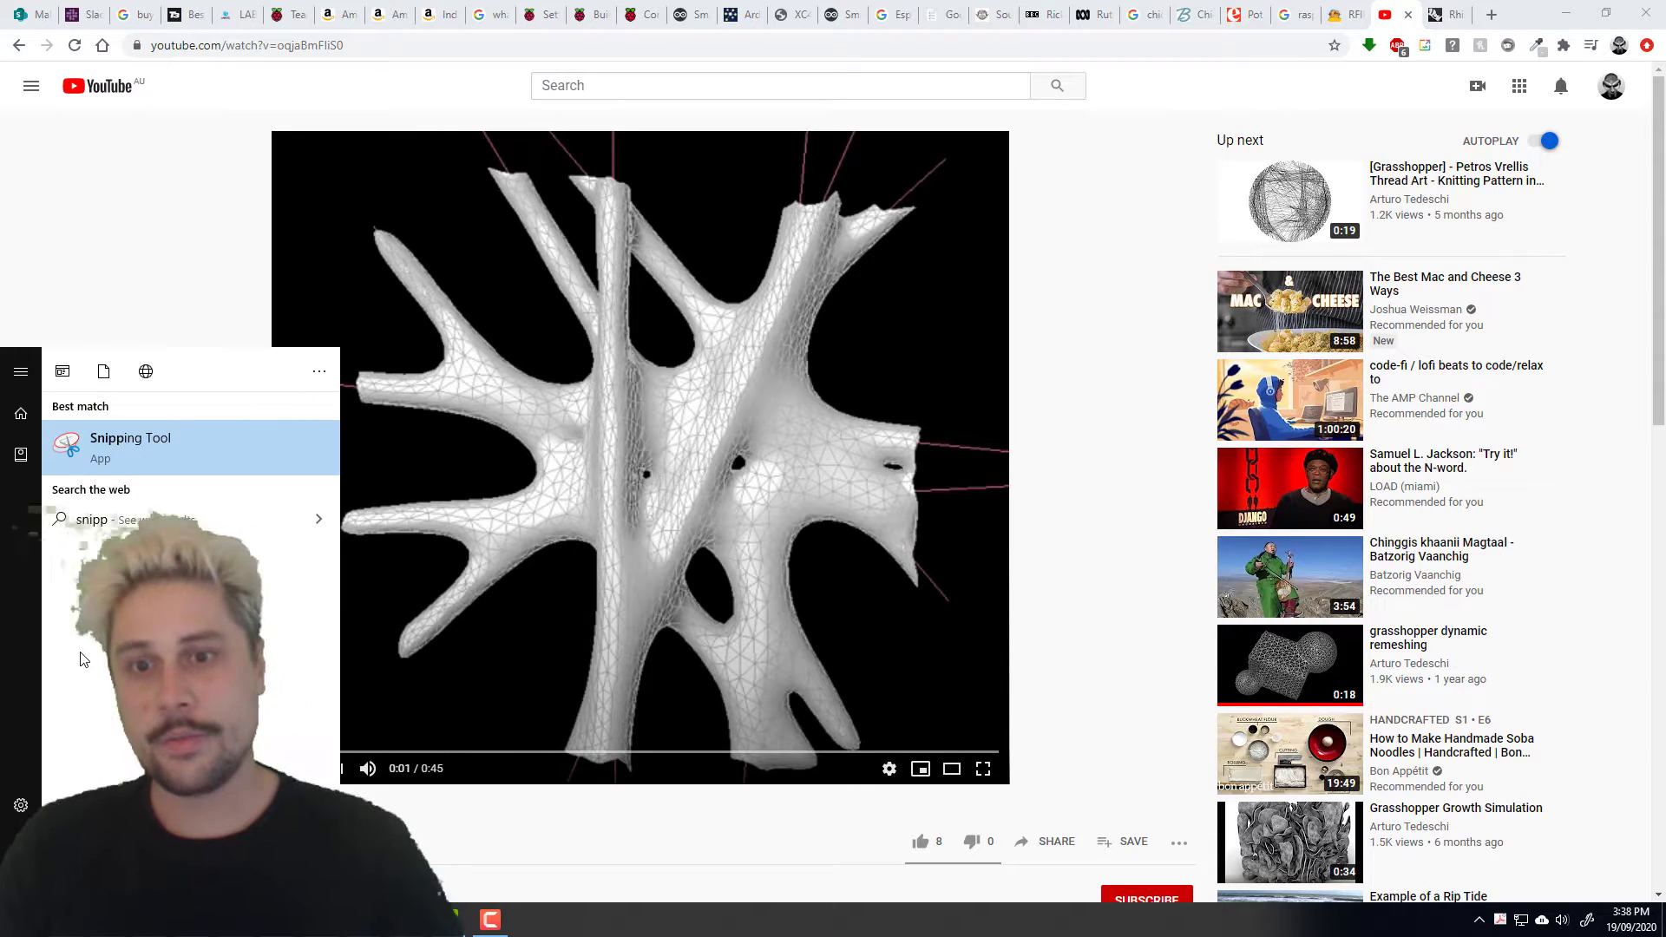
{"action": "key", "text": "Return"}
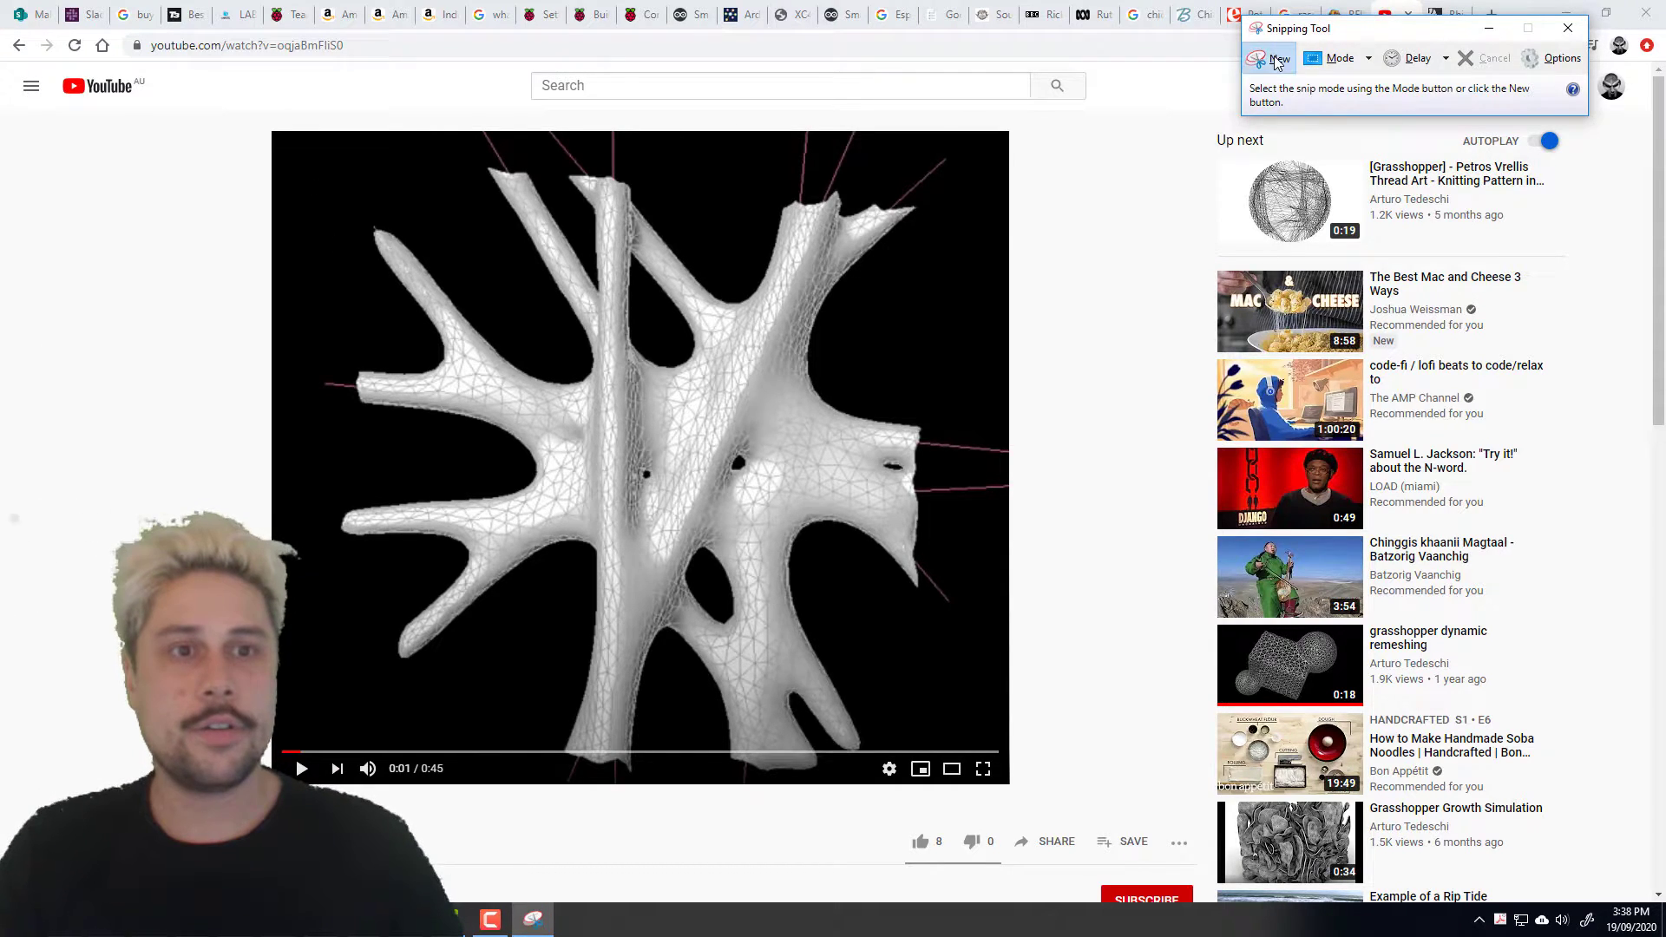
{"action": "left_click", "coordinate": [1276, 60]}
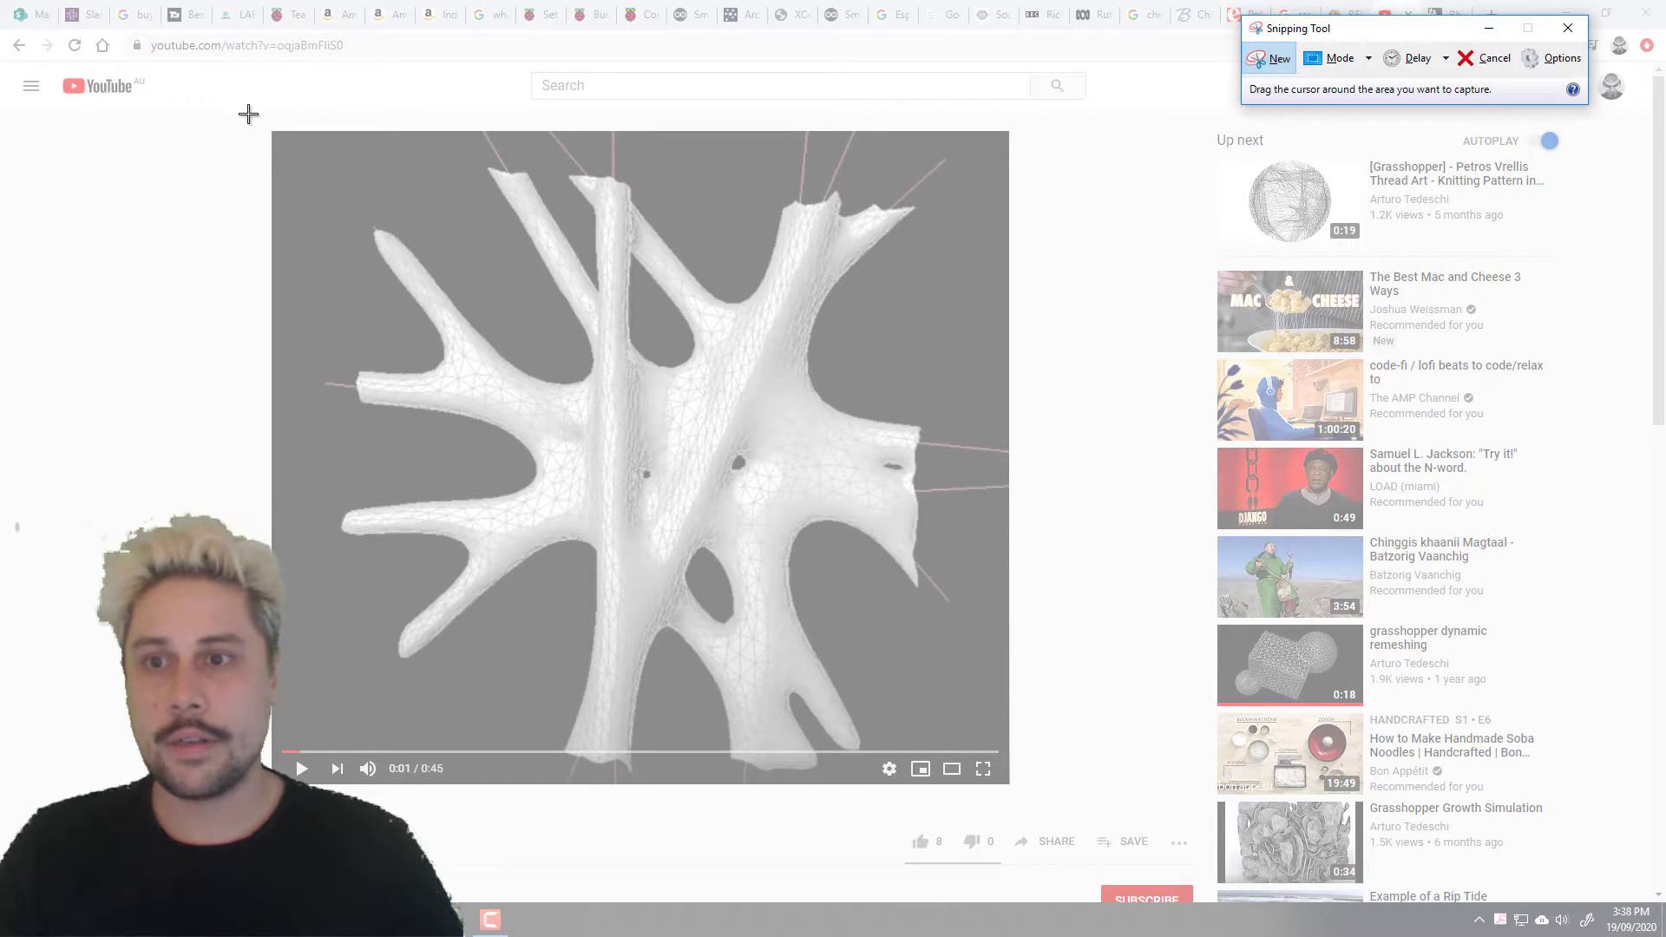
{"action": "left_click_drag", "start_coordinate": [248, 114], "coordinate": [1038, 804]}
Step: Save the snip as AT.PNG in the Documents > Work folder
{"action": "left_click", "coordinate": [395, 64]}
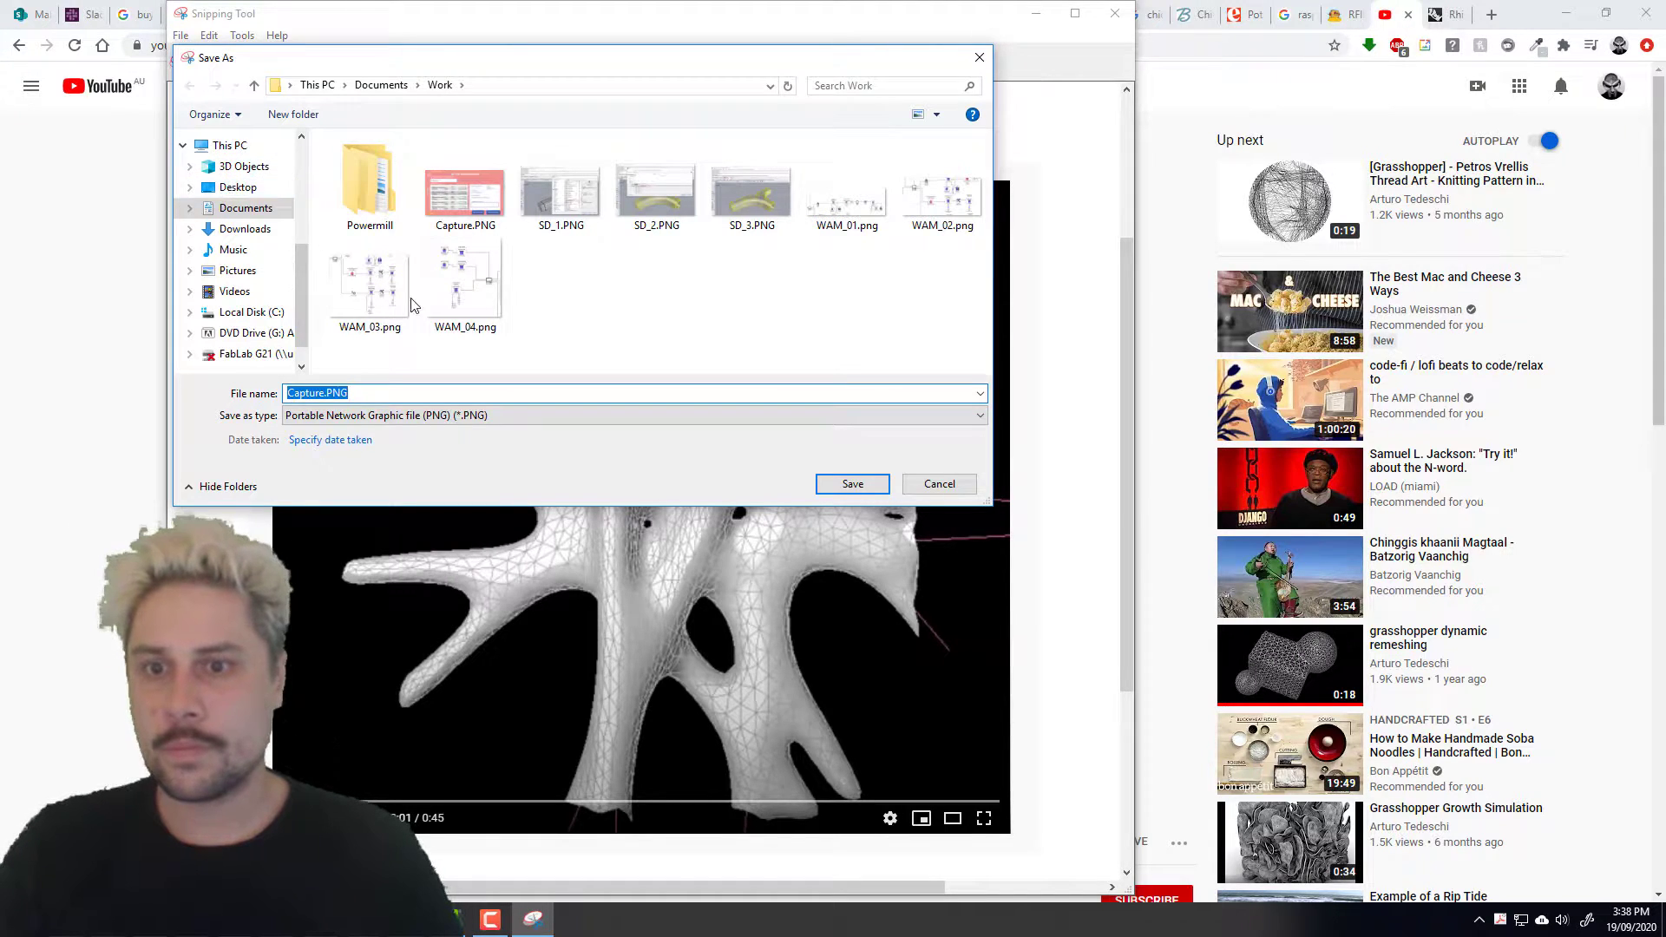
{"action": "type", "text": "SD_4"}
{"action": "key", "text": "Return"}
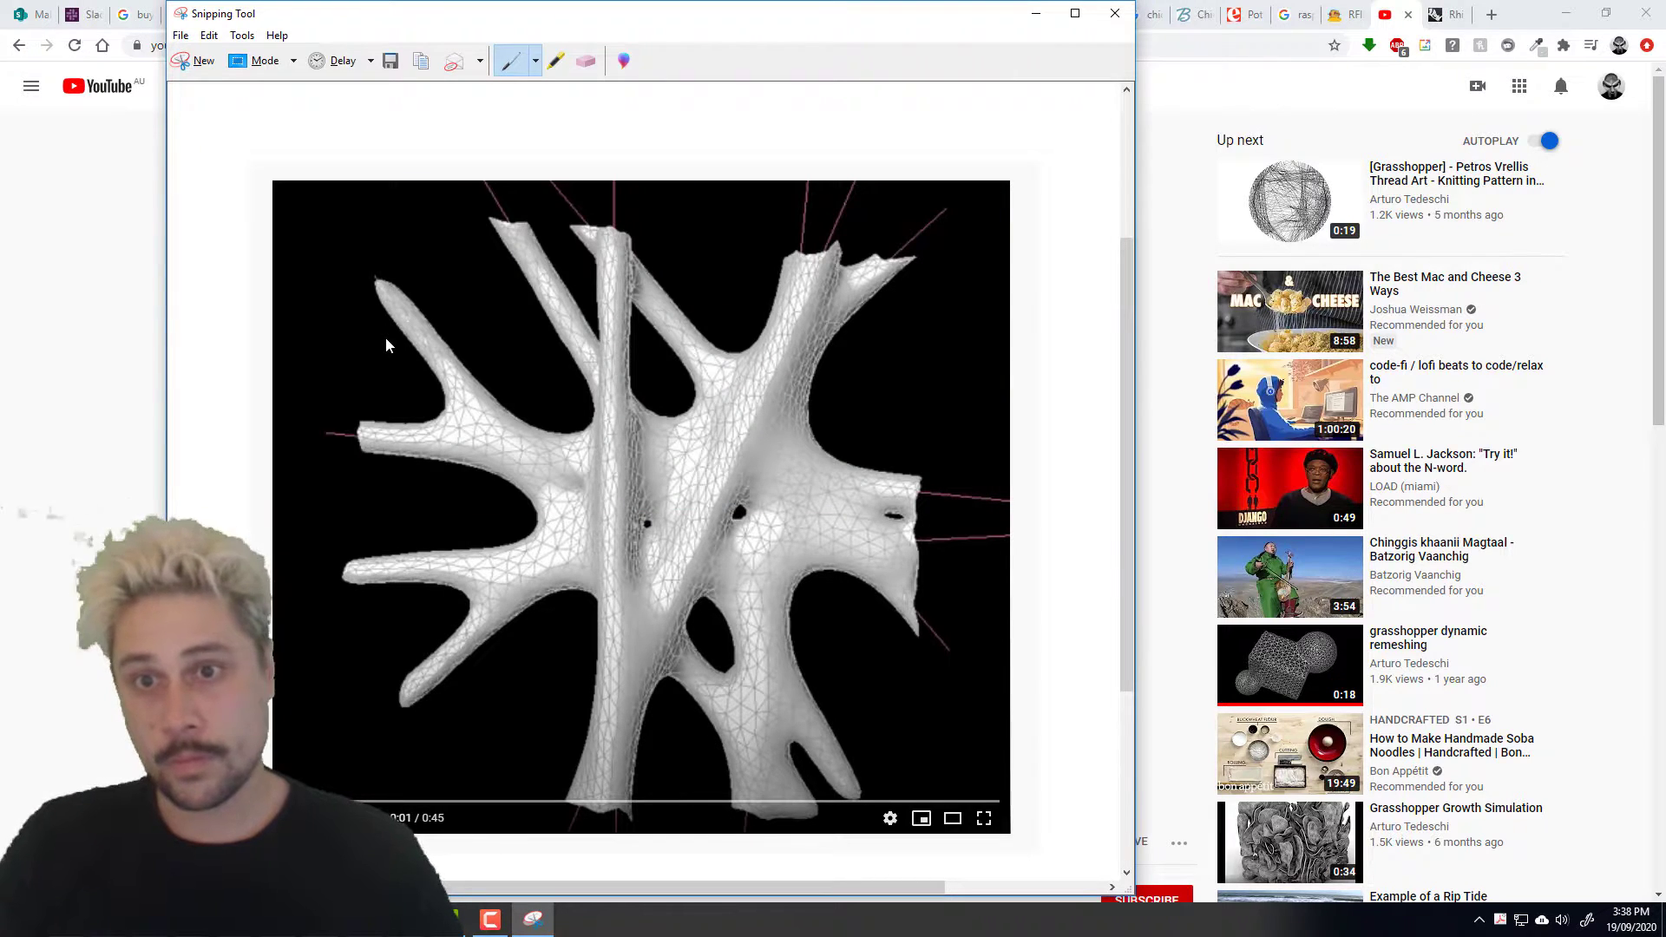
Step: Switch to the empty Rhino 6 model and maximize the Front viewport
{"action": "left_click", "coordinate": [448, 920]}
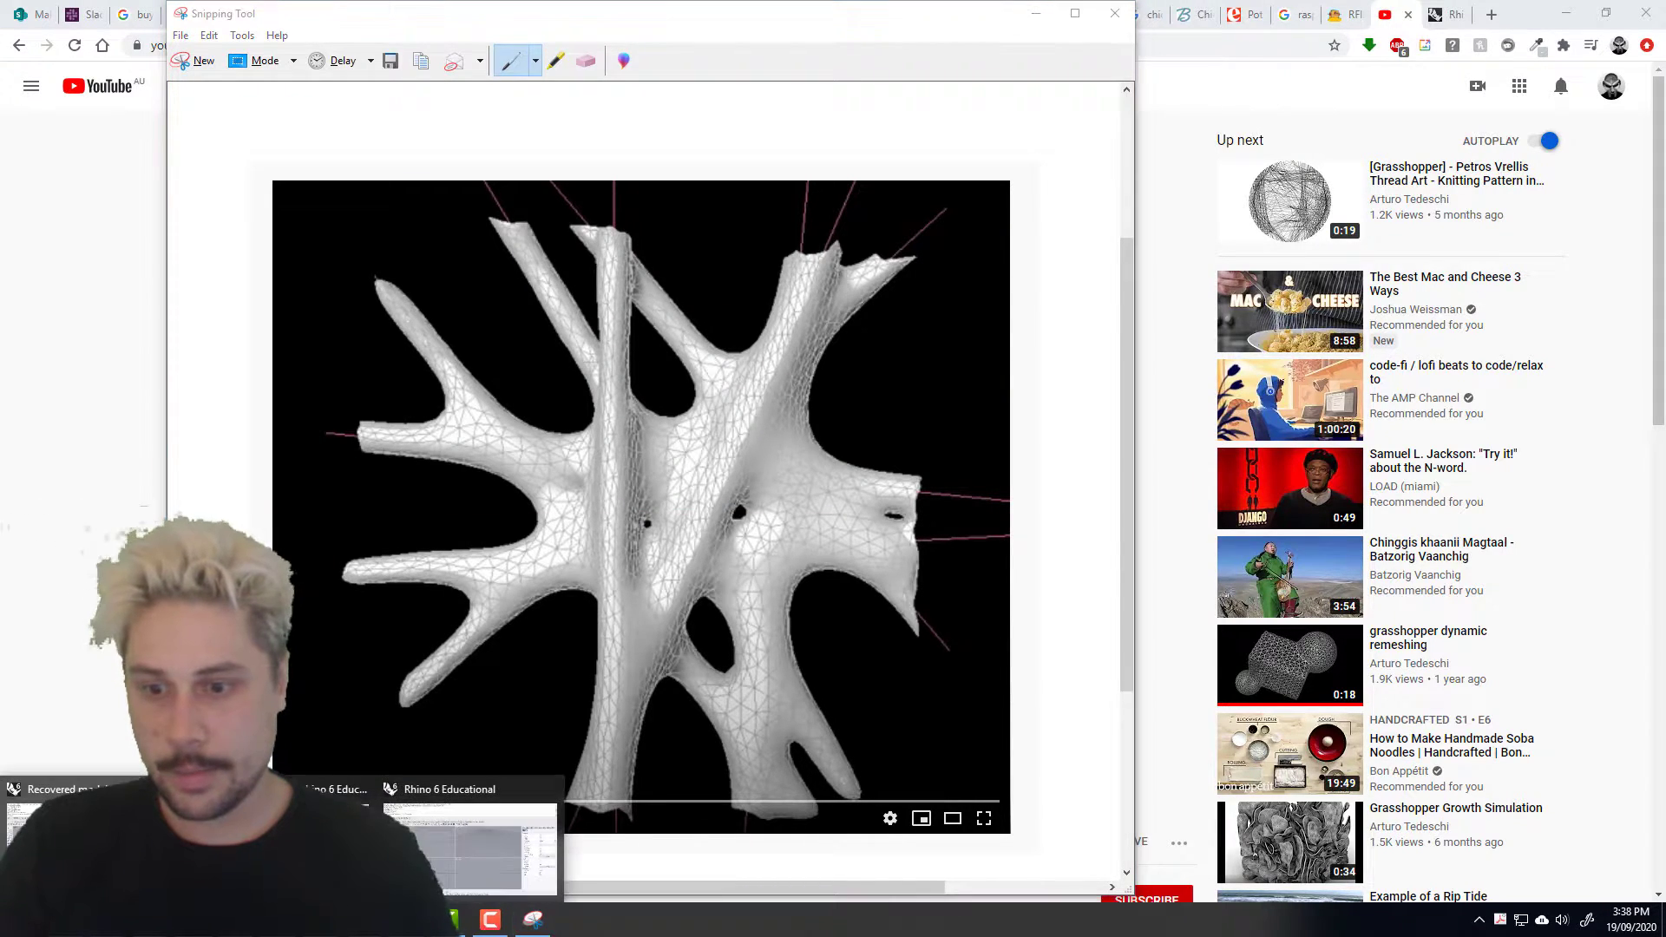
{"action": "left_click", "coordinate": [469, 848]}
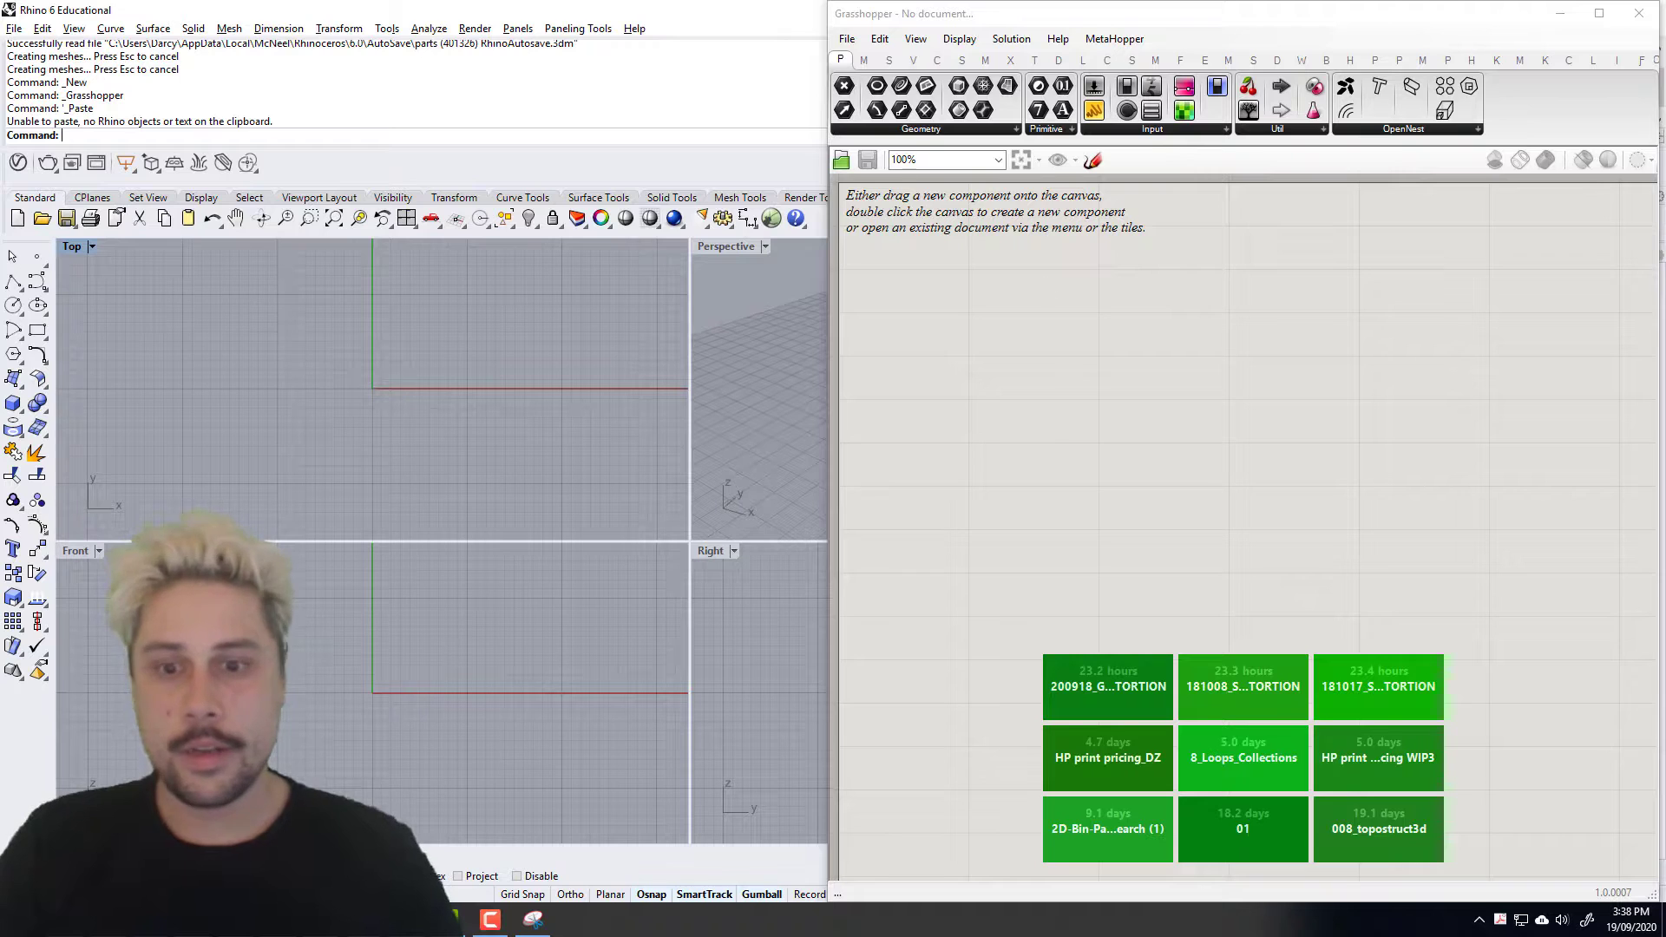
{"action": "double_click", "coordinate": [75, 550]}
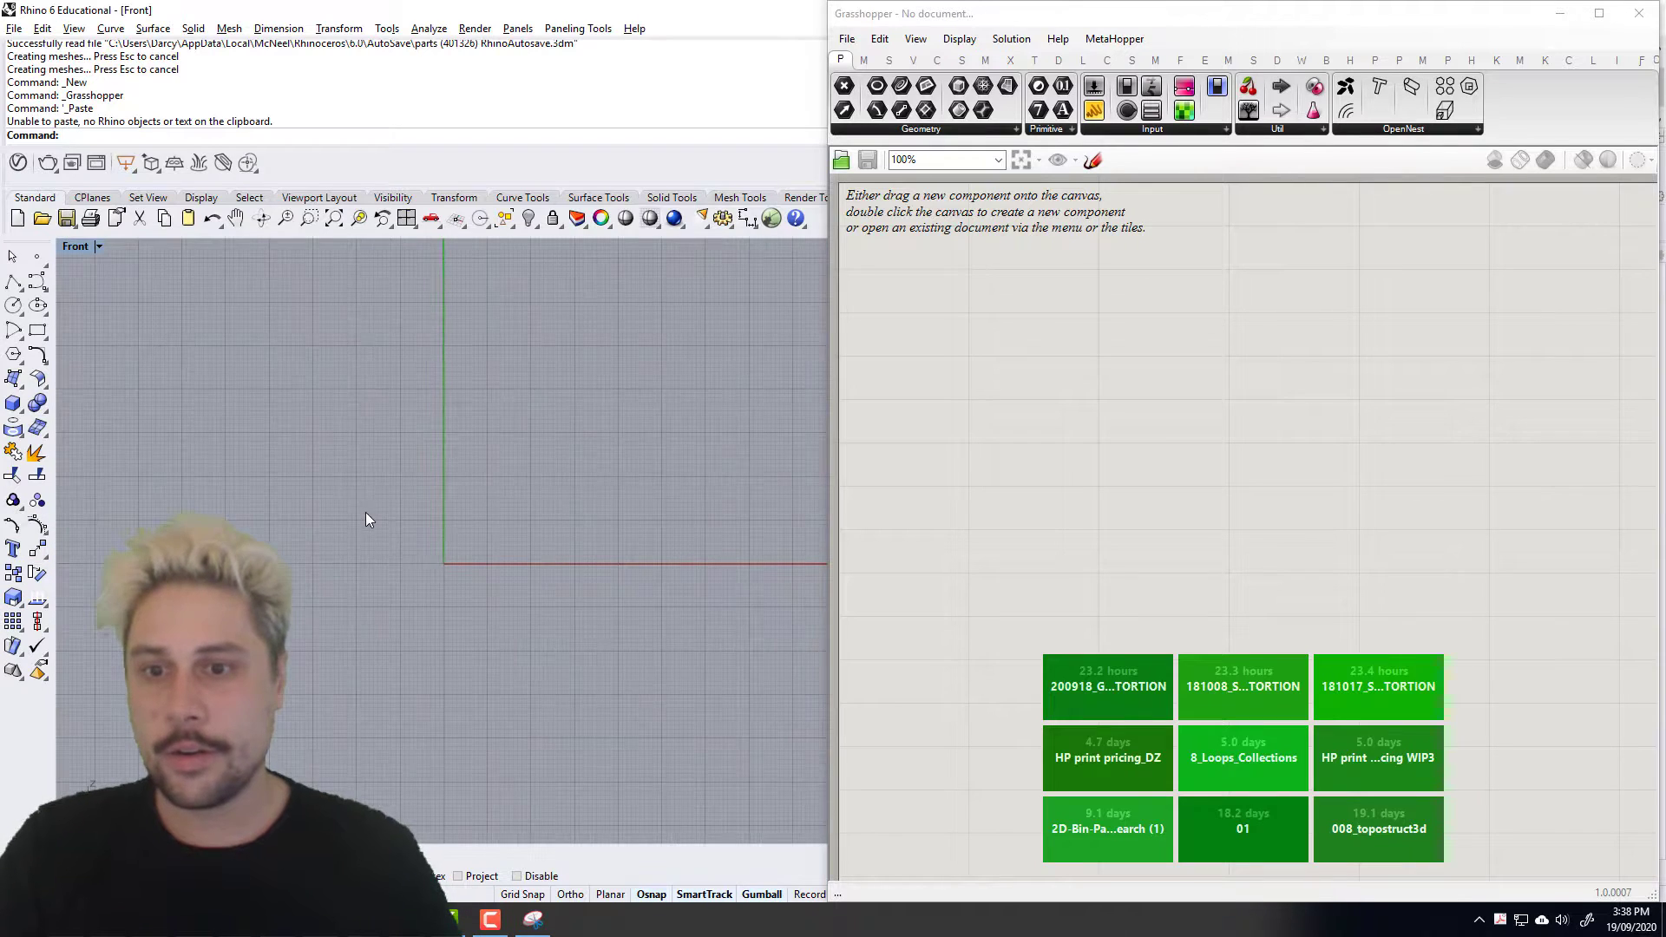
Step: Start the Picture command and load AT.PNG from the Documents > Work folder
{"action": "type", "text": "Picture"}
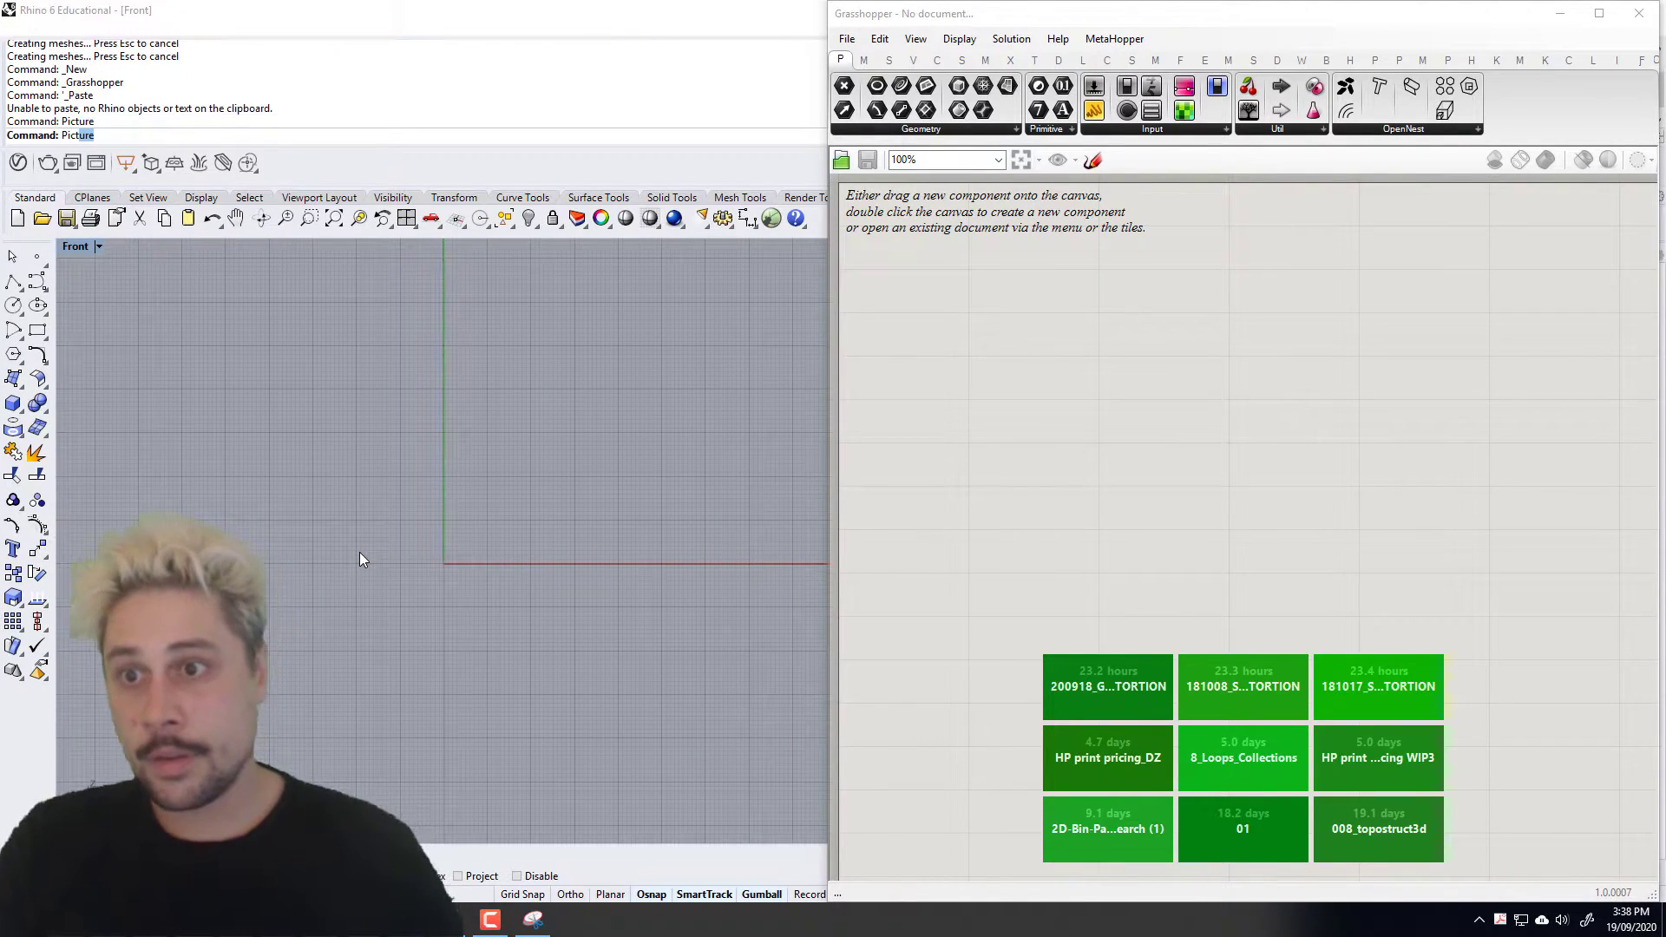
{"action": "key", "text": "Return"}
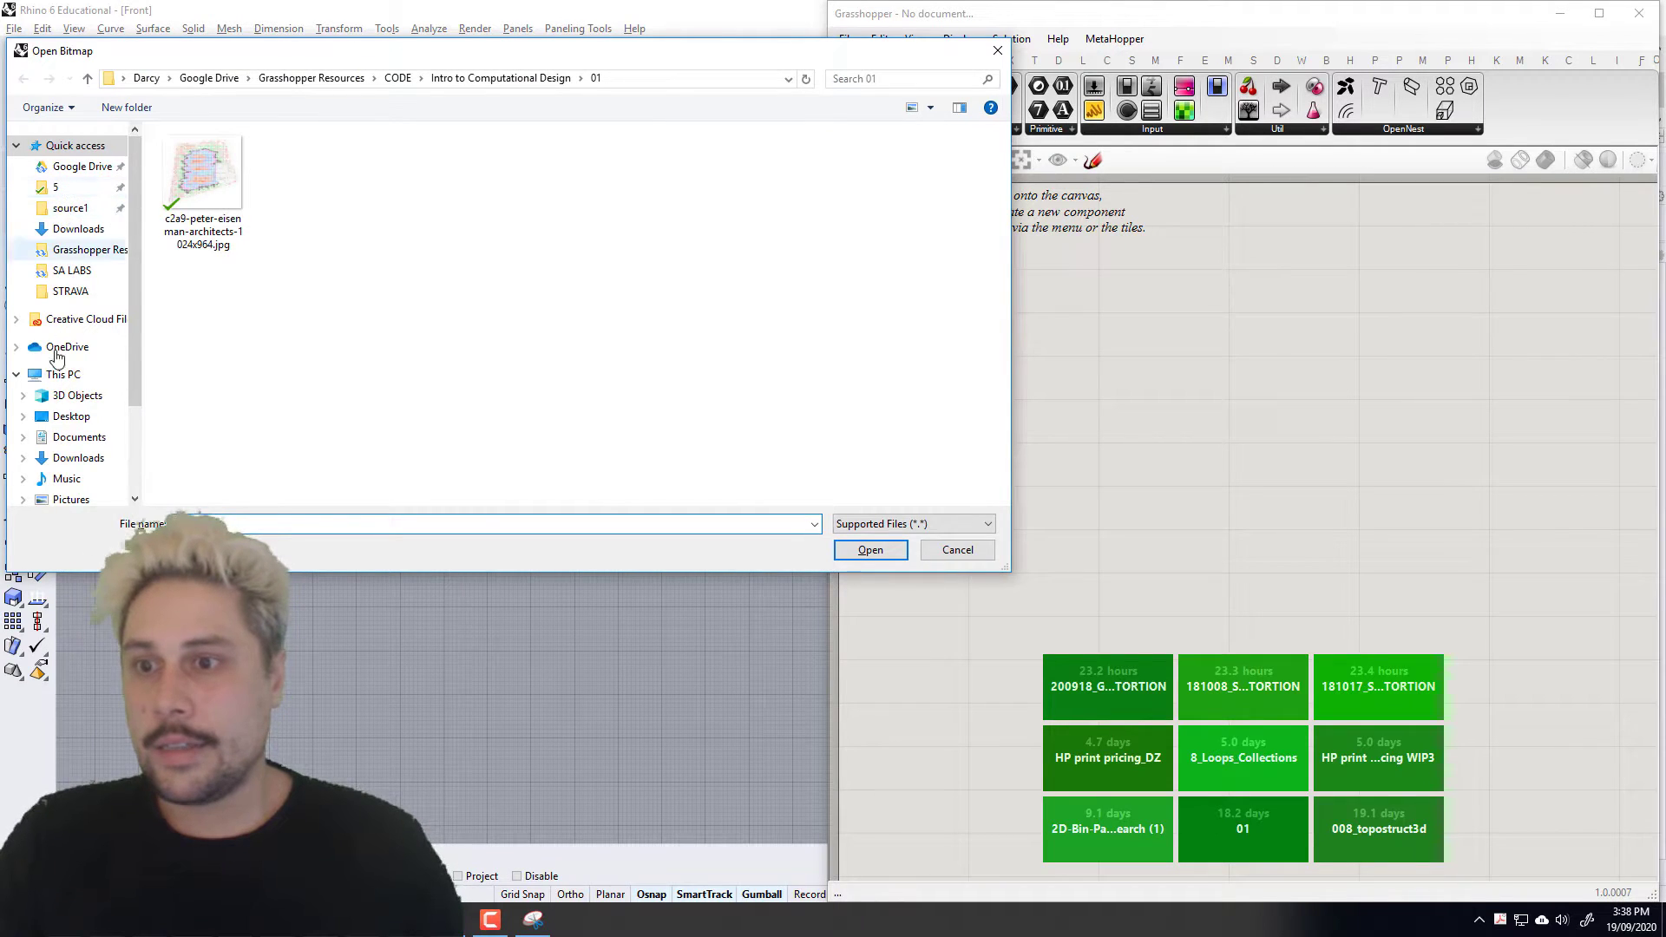
{"action": "left_click", "coordinate": [78, 437]}
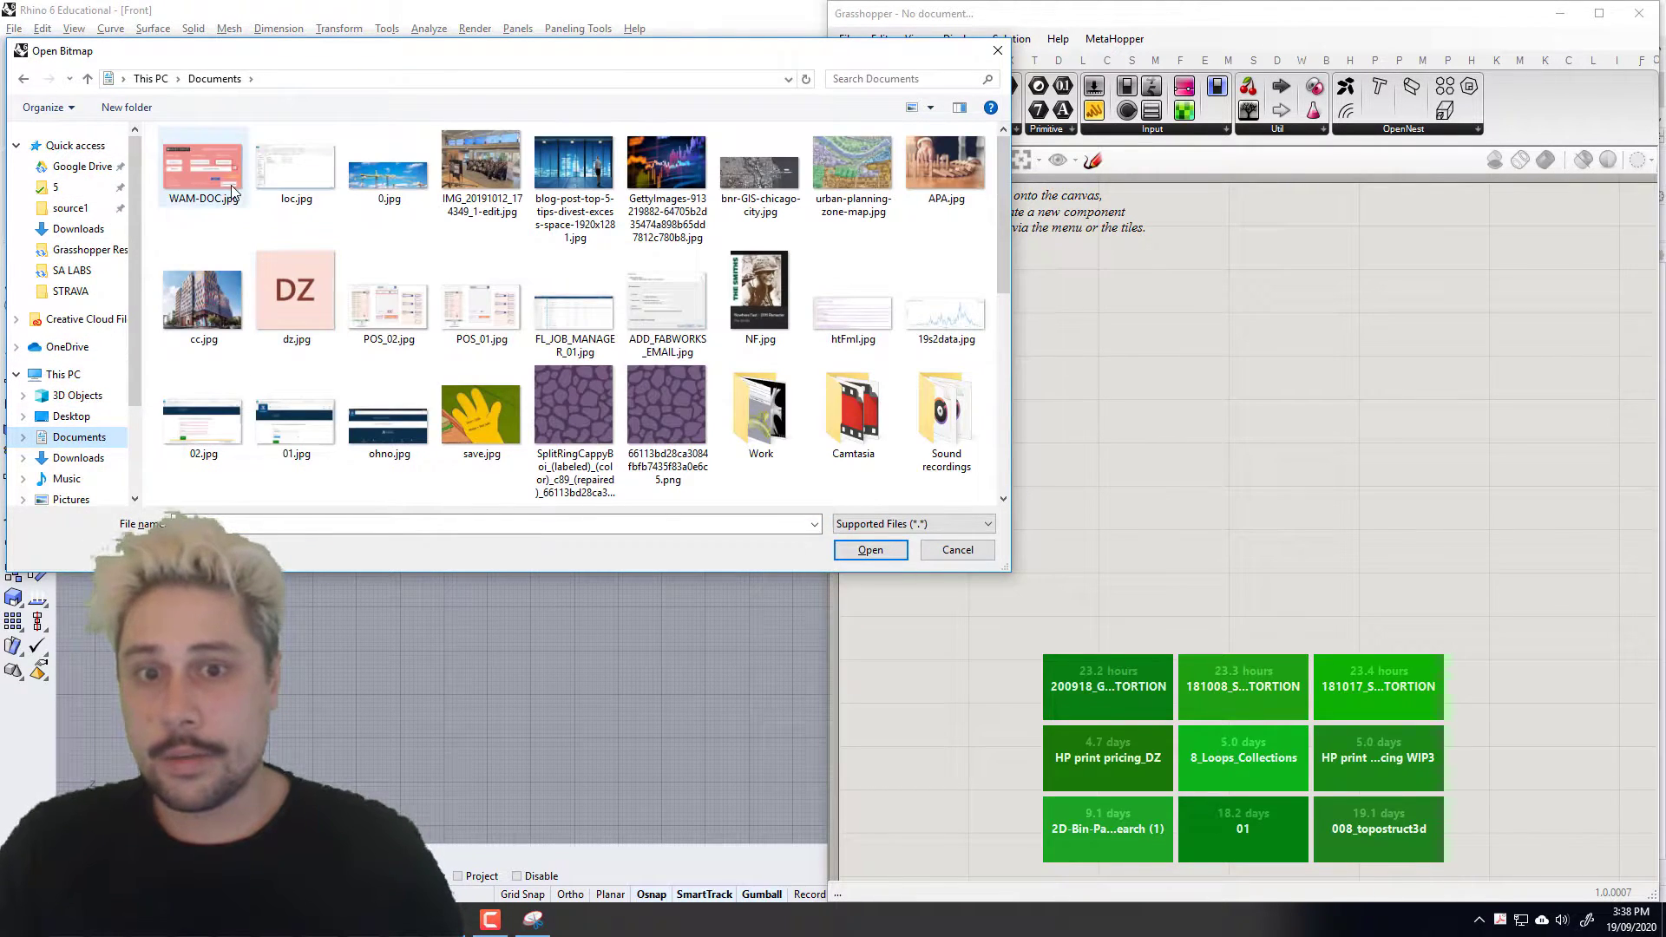
{"action": "double_click", "coordinate": [760, 408]}
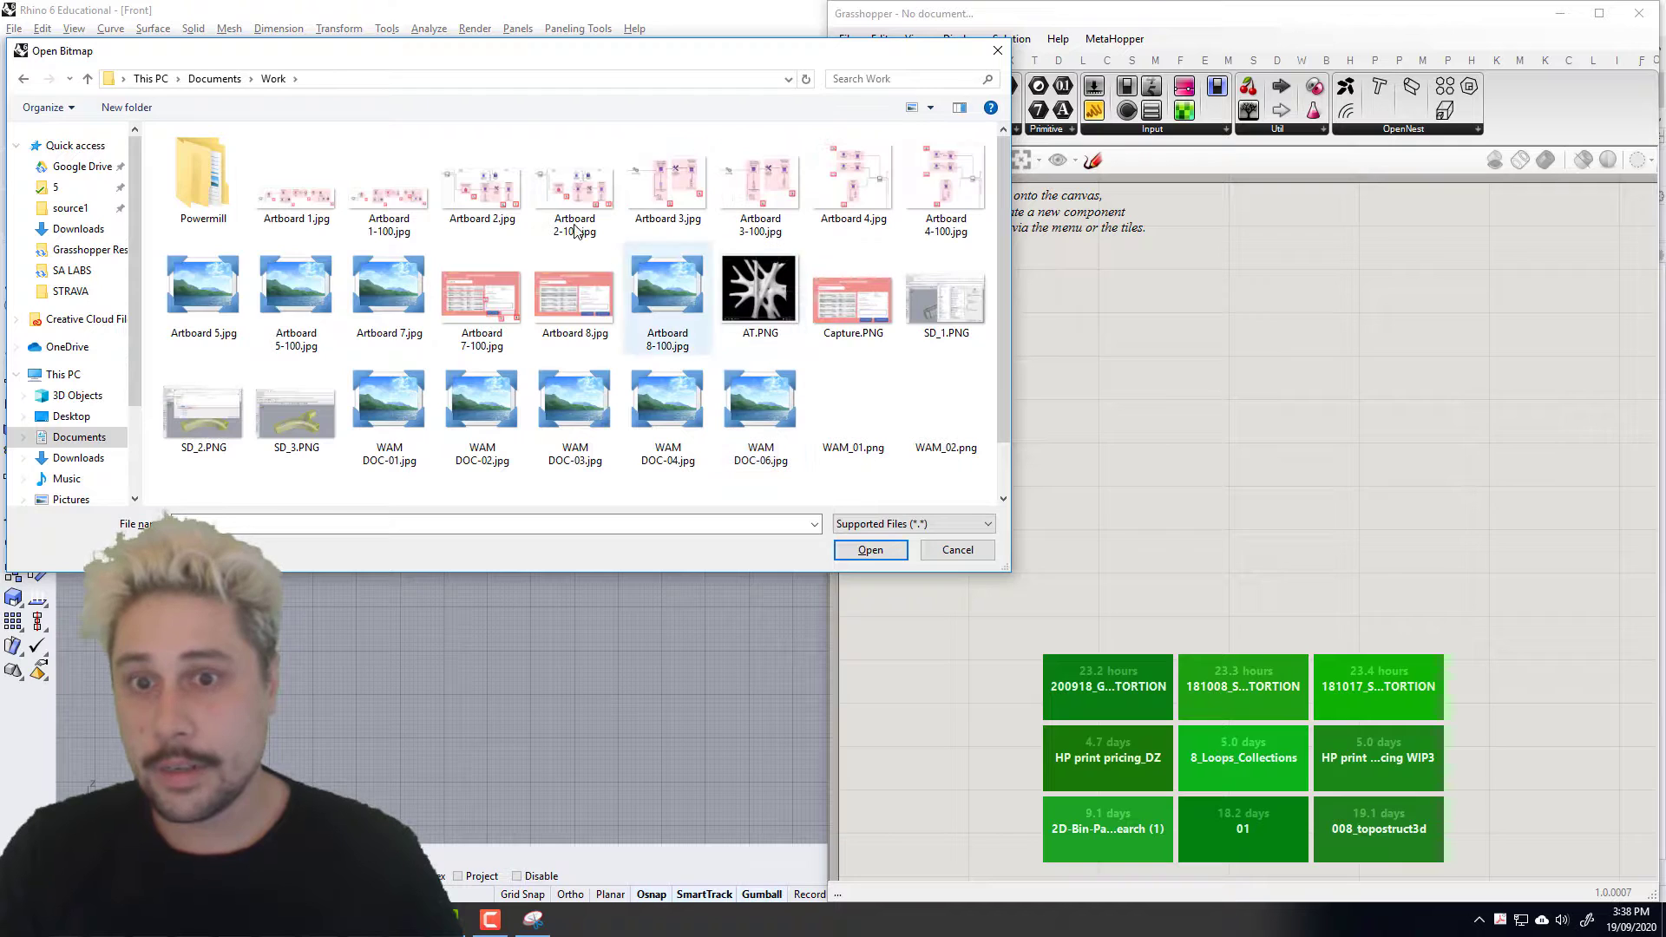
{"action": "double_click", "coordinate": [759, 280]}
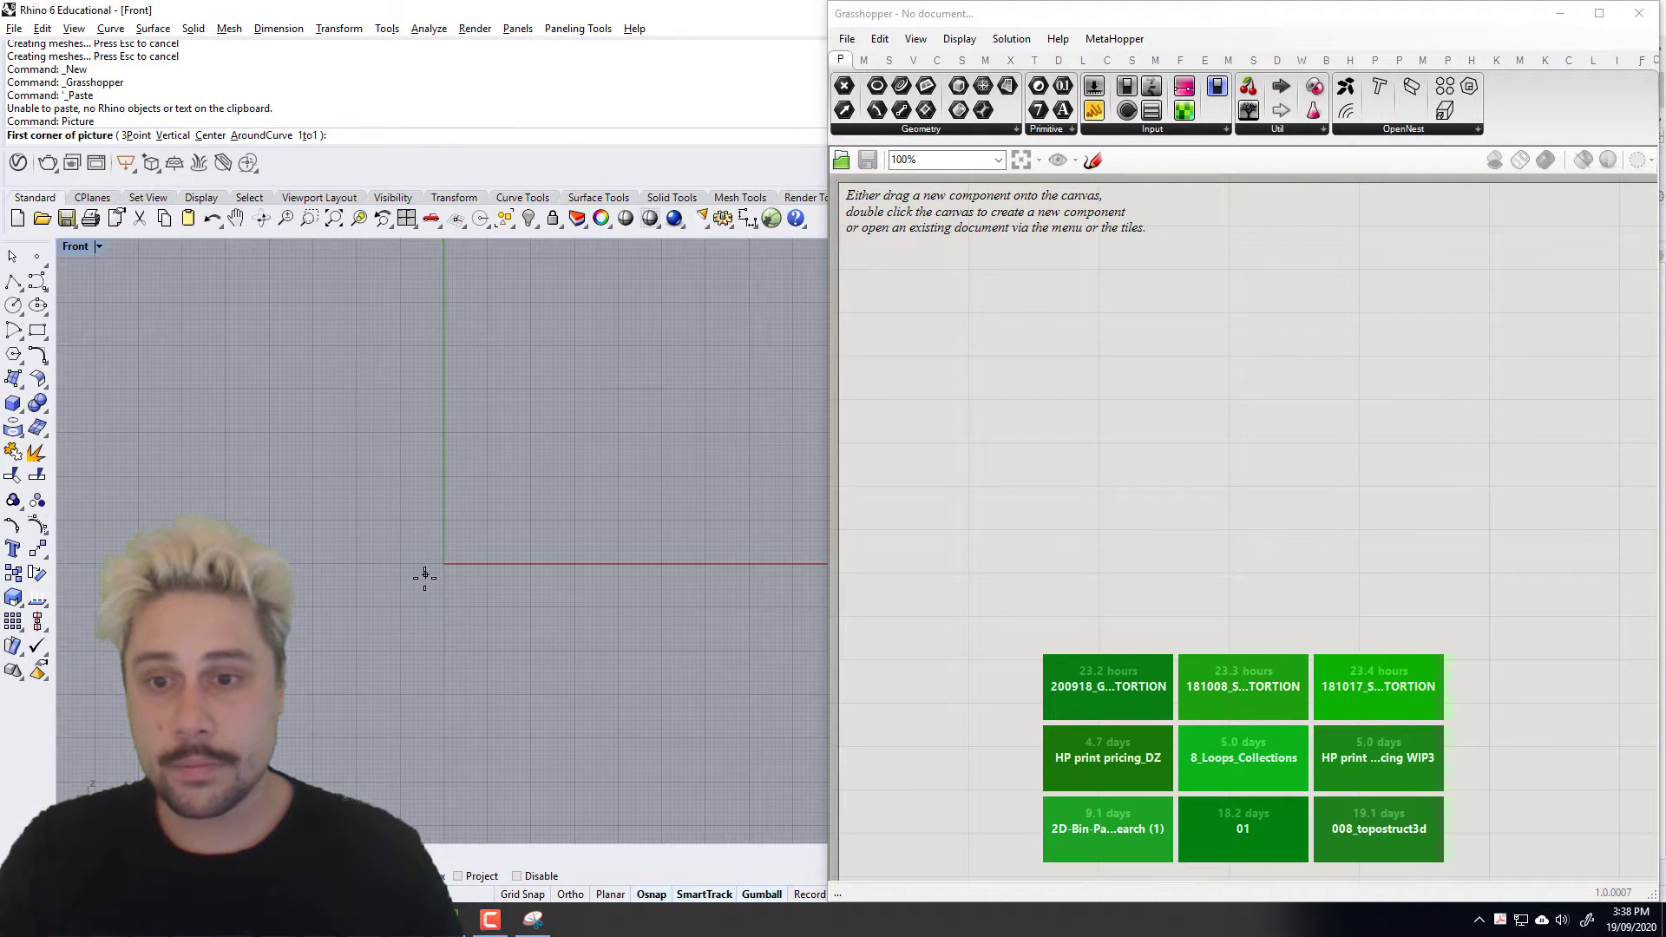
Step: Place the picture in the Front view with its first corner at the origin (0), then lock it
{"action": "type", "text": "0"}
{"action": "key", "text": "Return"}
{"action": "scroll", "coordinate": [386, 577], "scroll_direction": "down", "scroll_amount": 5}
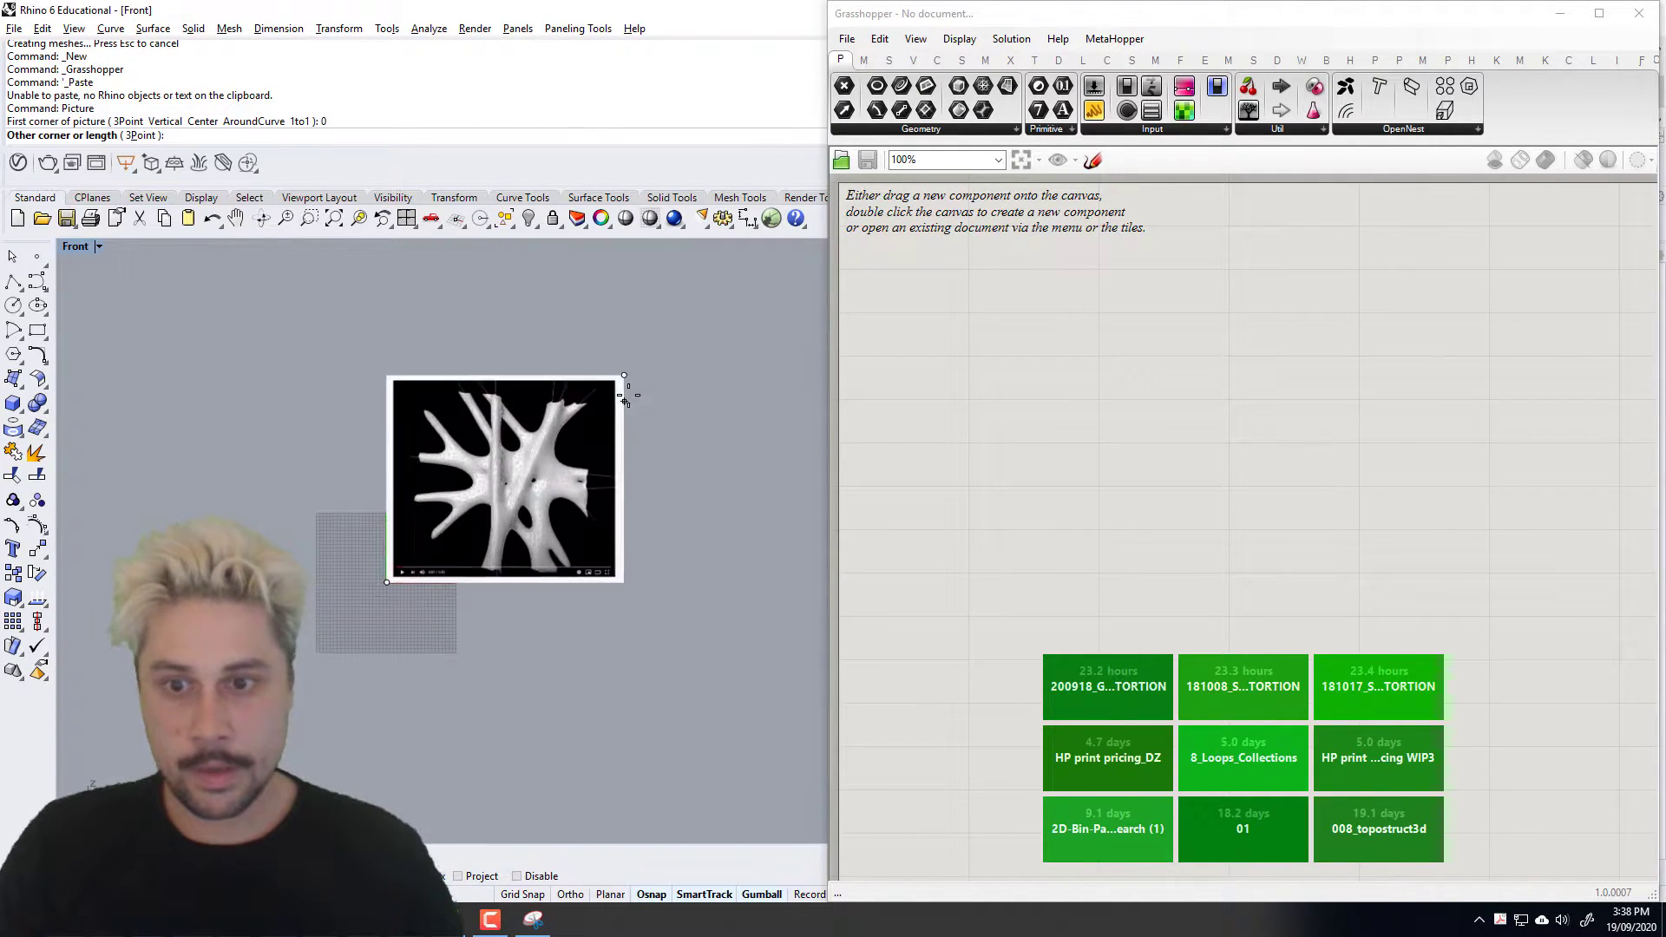
{"action": "right_click_drag", "start_coordinate": [817, 384], "coordinate": [540, 492]}
{"action": "scroll", "coordinate": [541, 492], "scroll_direction": "down", "scroll_amount": 4}
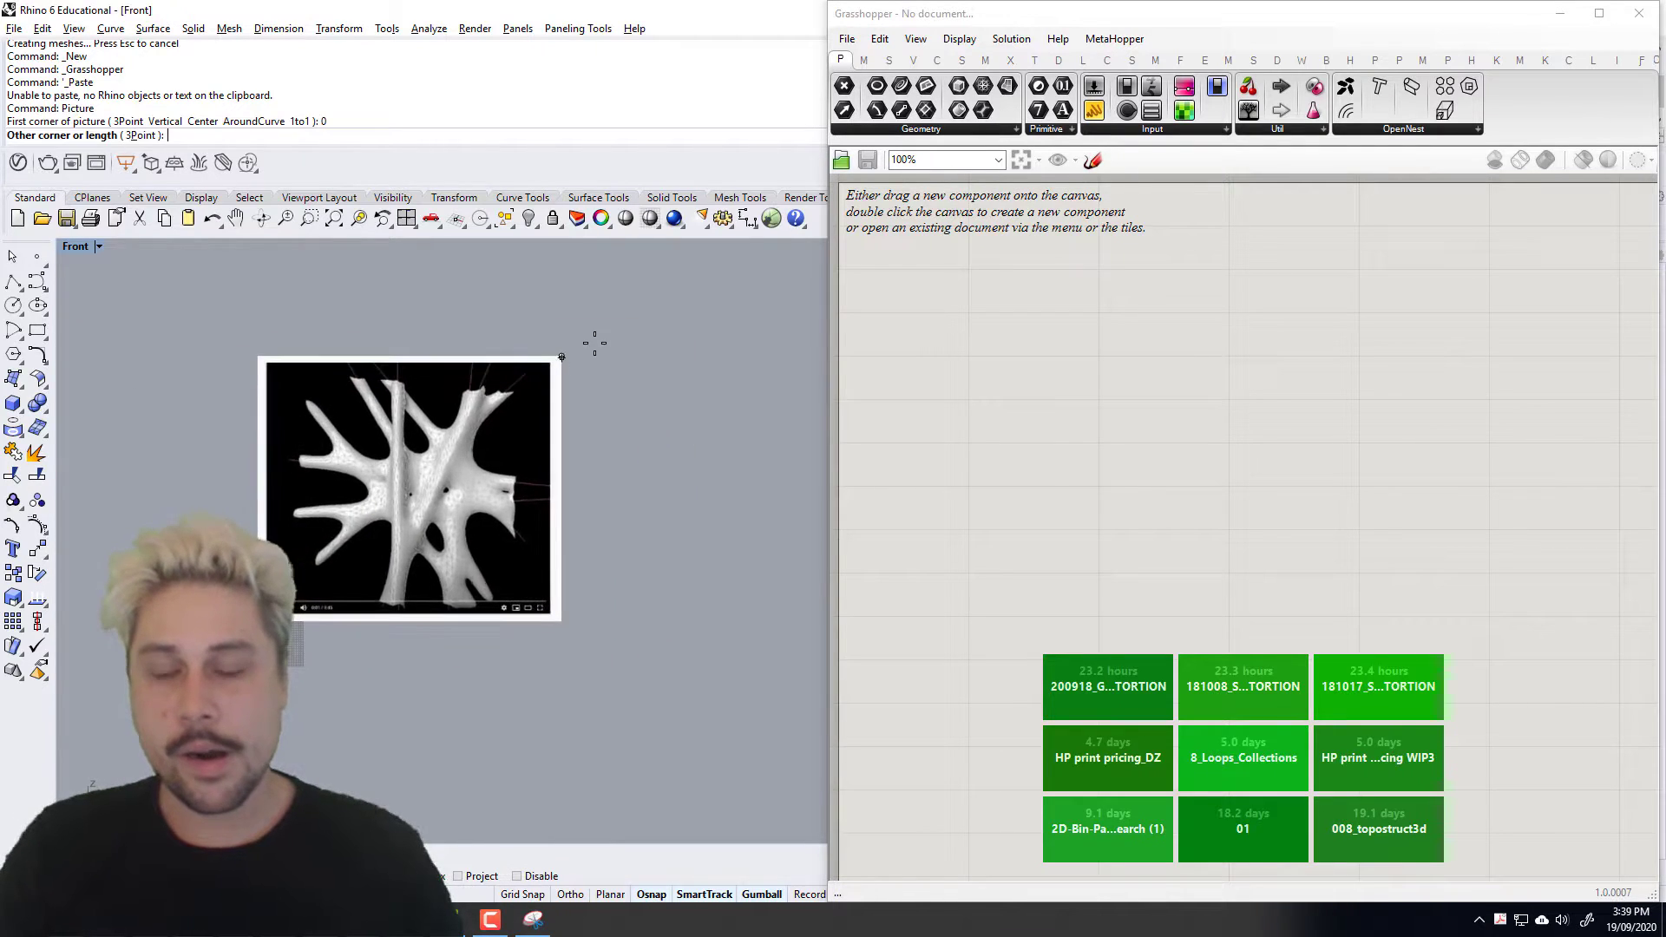
{"action": "left_click", "coordinate": [561, 357]}
{"action": "scroll", "coordinate": [743, 417], "scroll_direction": "up", "scroll_amount": 2}
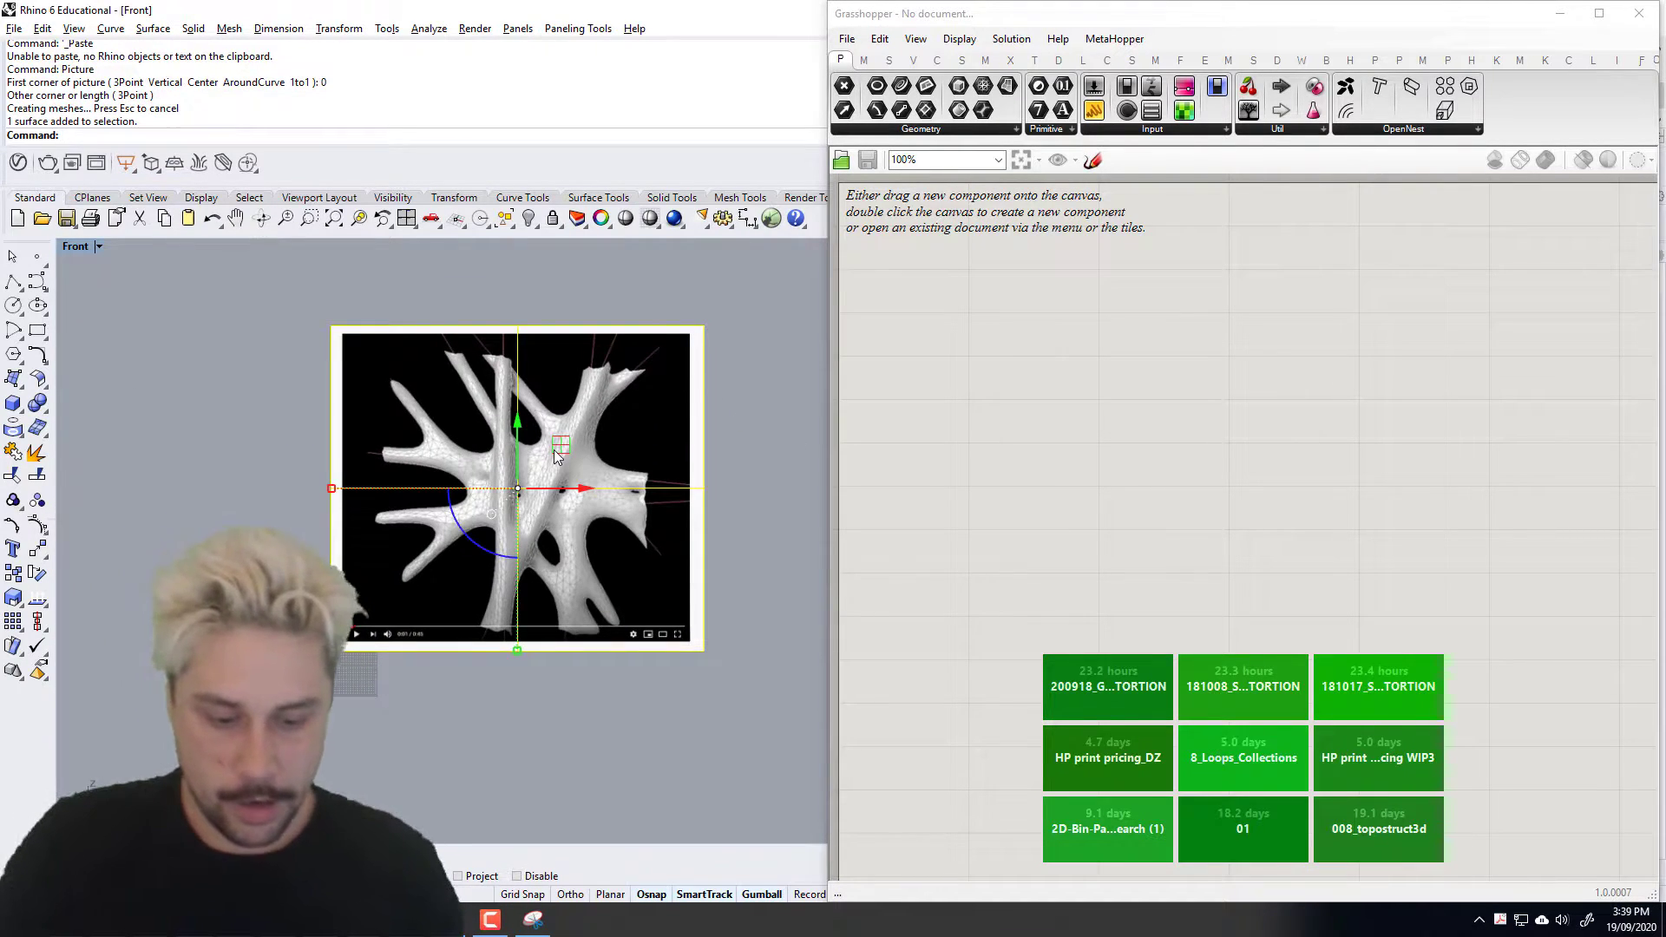
{"action": "key", "text": "ctrl+l"}
{"action": "scroll", "coordinate": [506, 425], "scroll_direction": "up", "scroll_amount": 2}
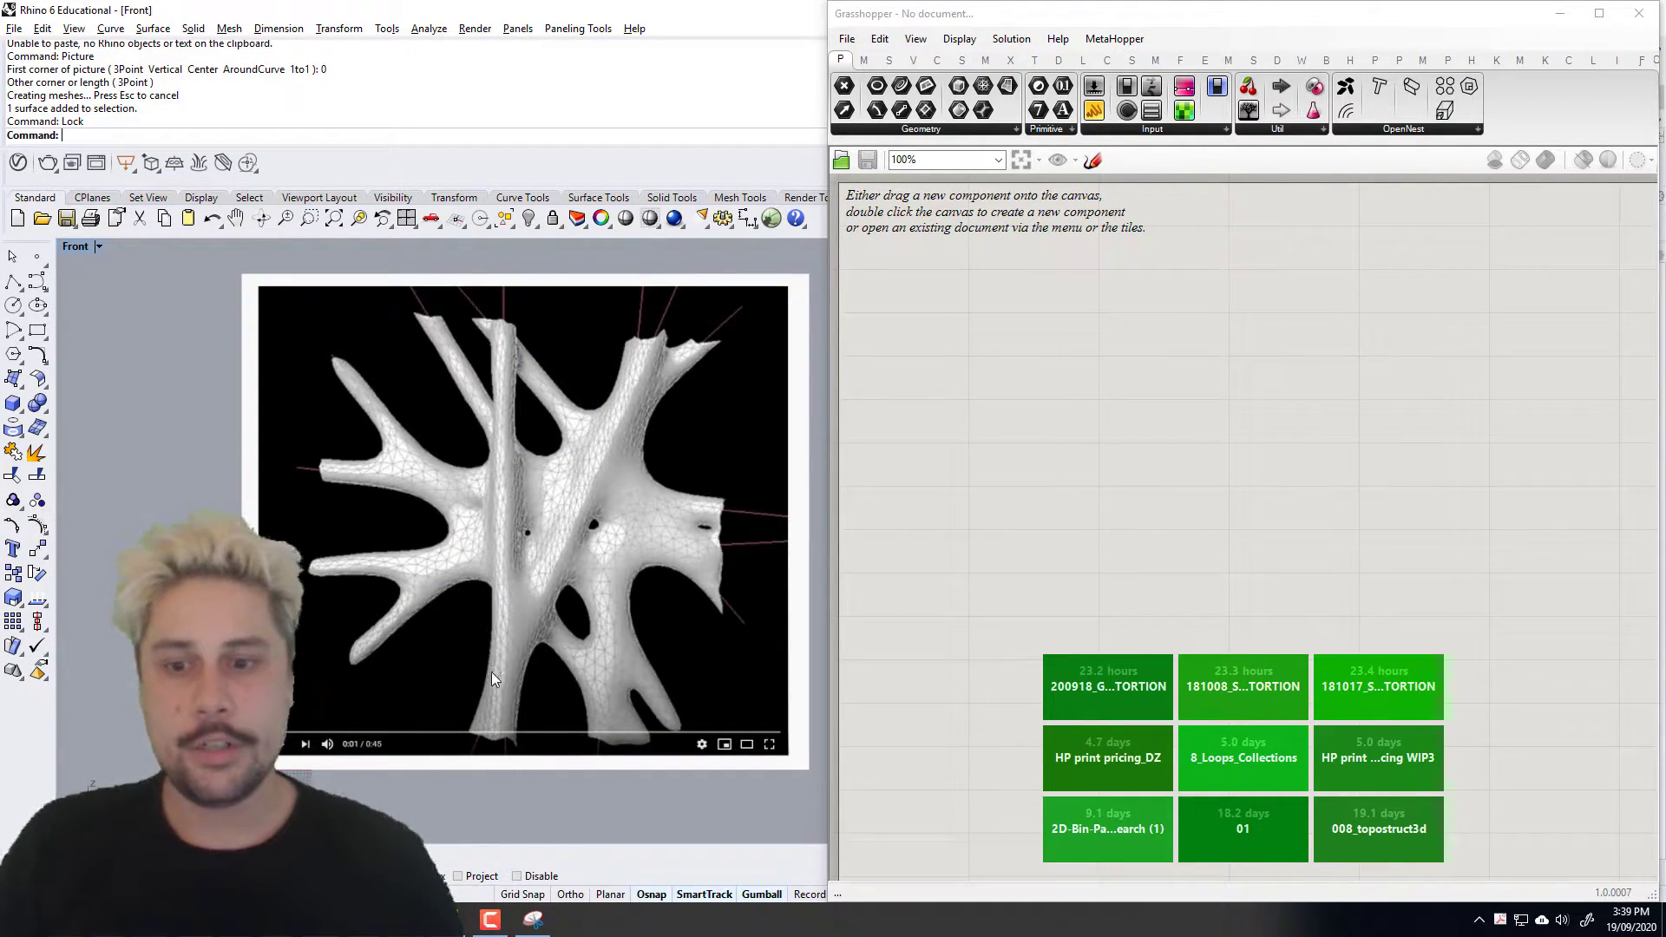
{"action": "left_click", "coordinate": [14, 282]}
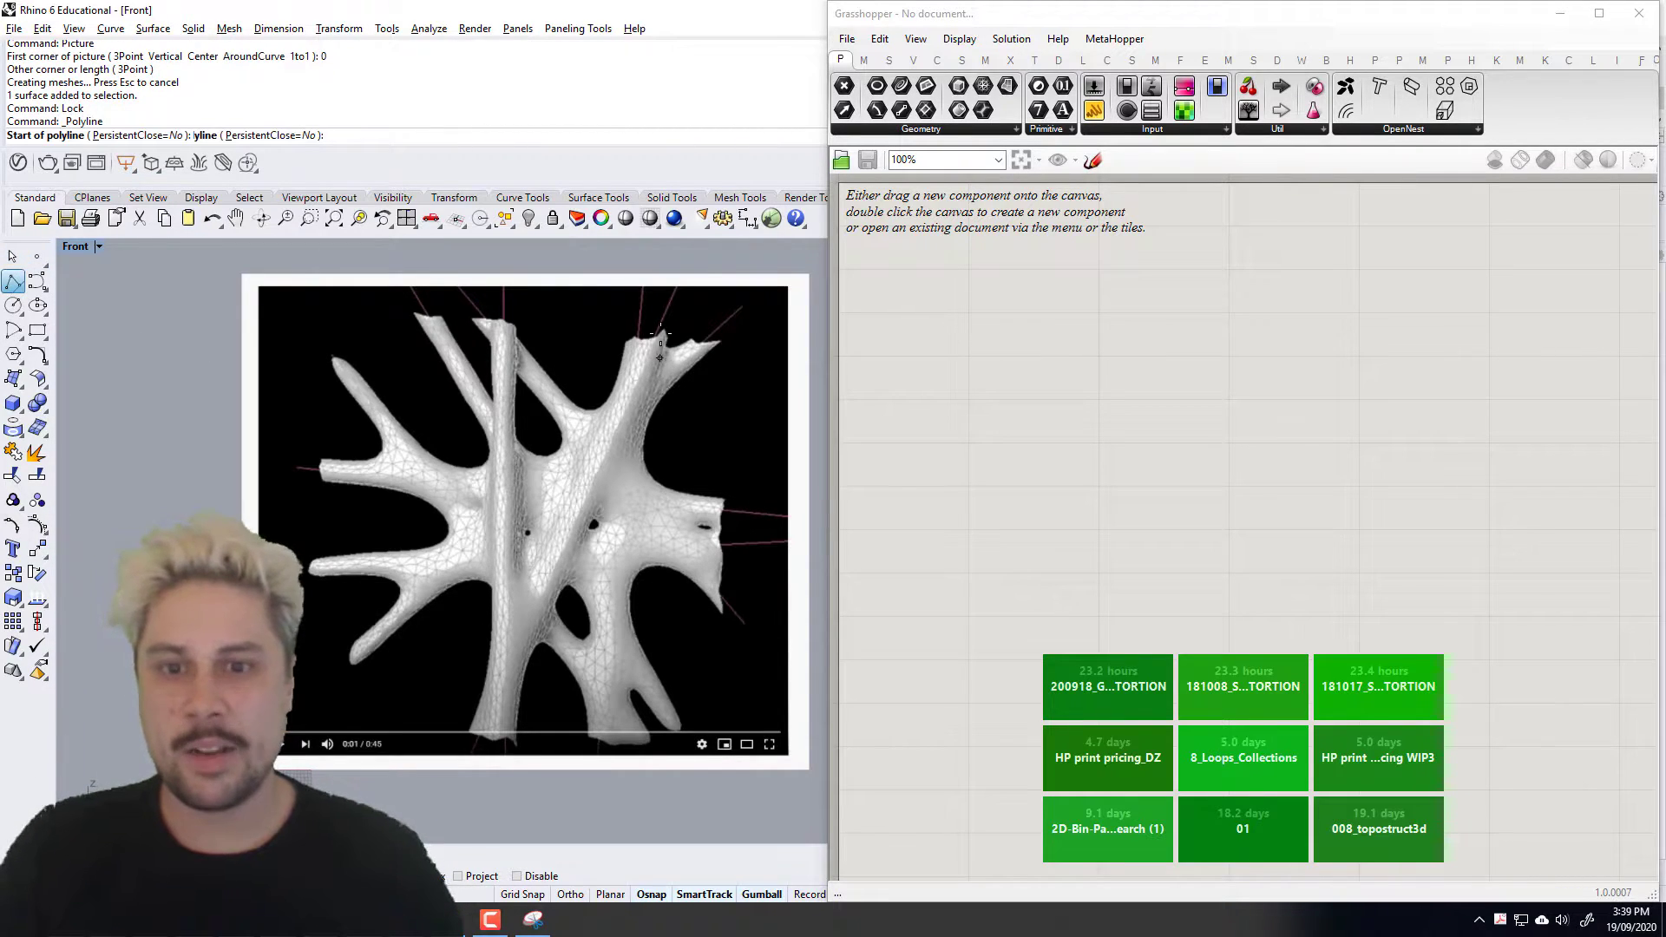
{"action": "key", "text": "Escape"}
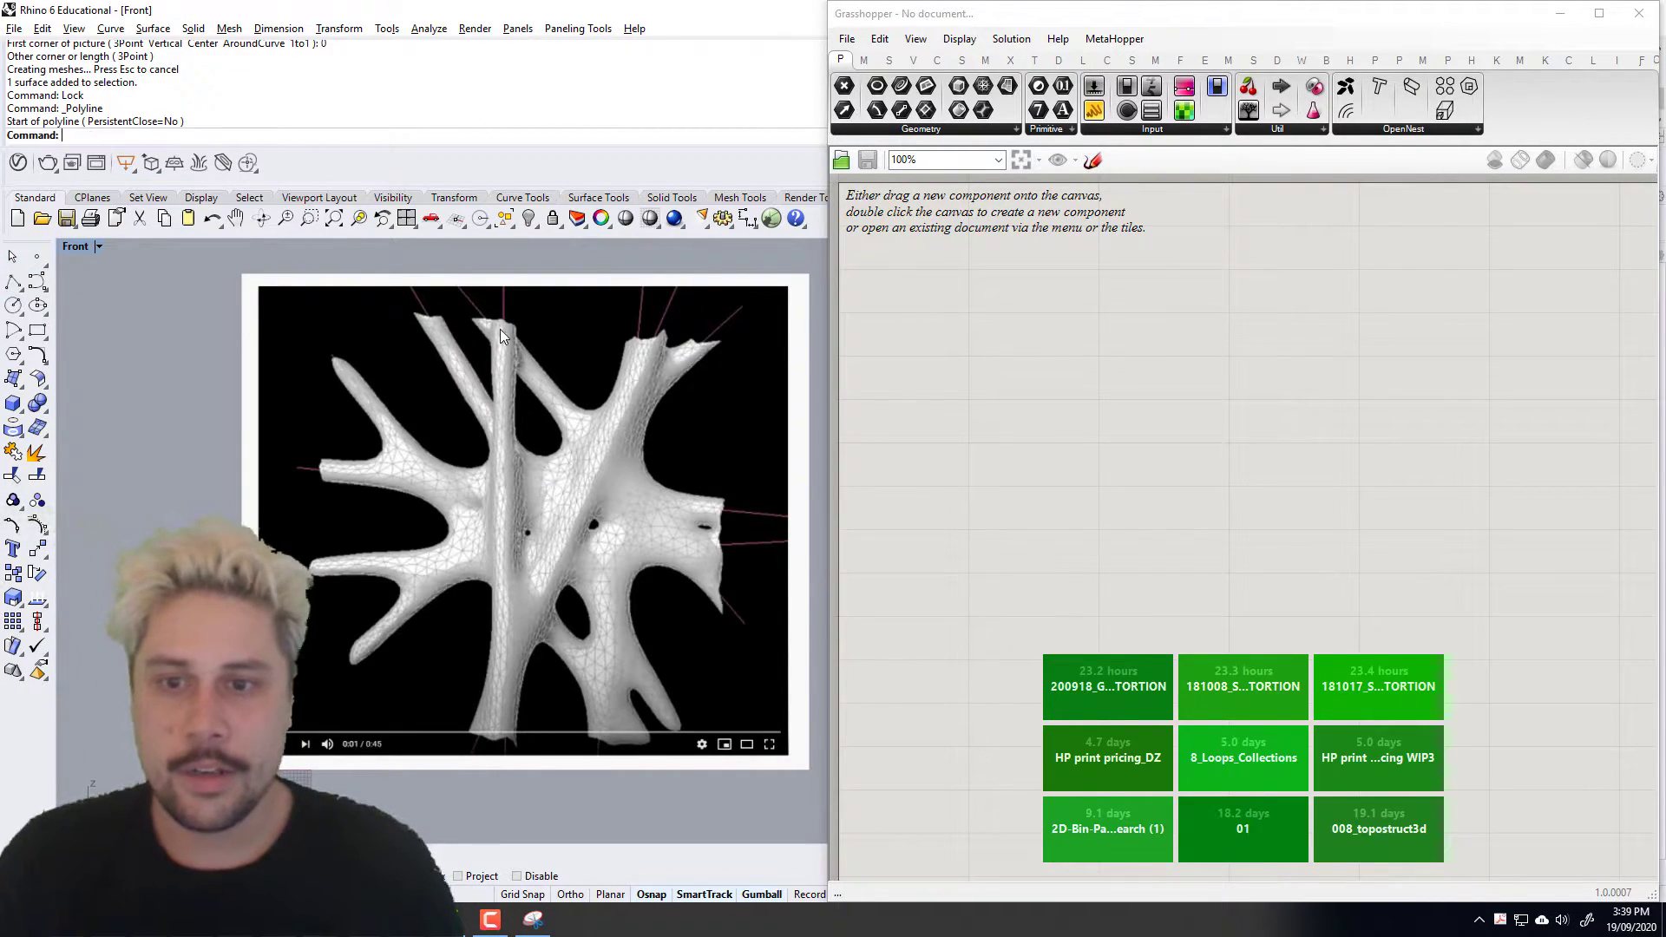
{"action": "scroll", "coordinate": [507, 285], "scroll_direction": "up", "scroll_amount": 4}
{"action": "scroll", "coordinate": [461, 506], "scroll_direction": "down", "scroll_amount": 8}
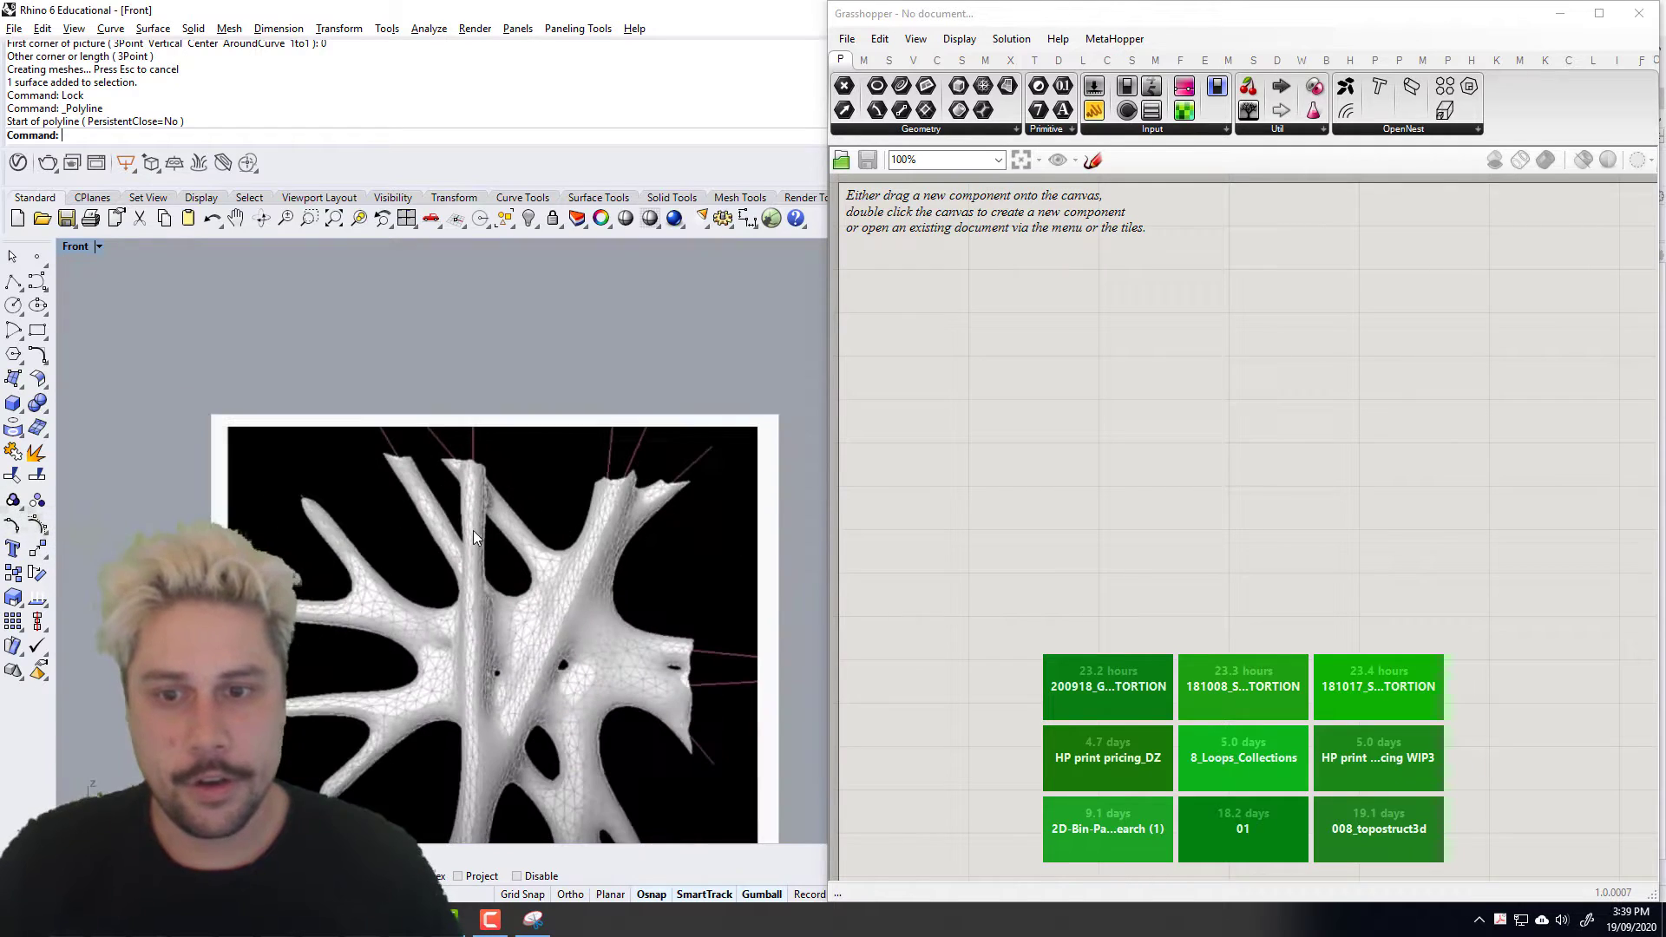
{"action": "right_click_drag", "start_coordinate": [571, 671], "coordinate": [553, 528]}
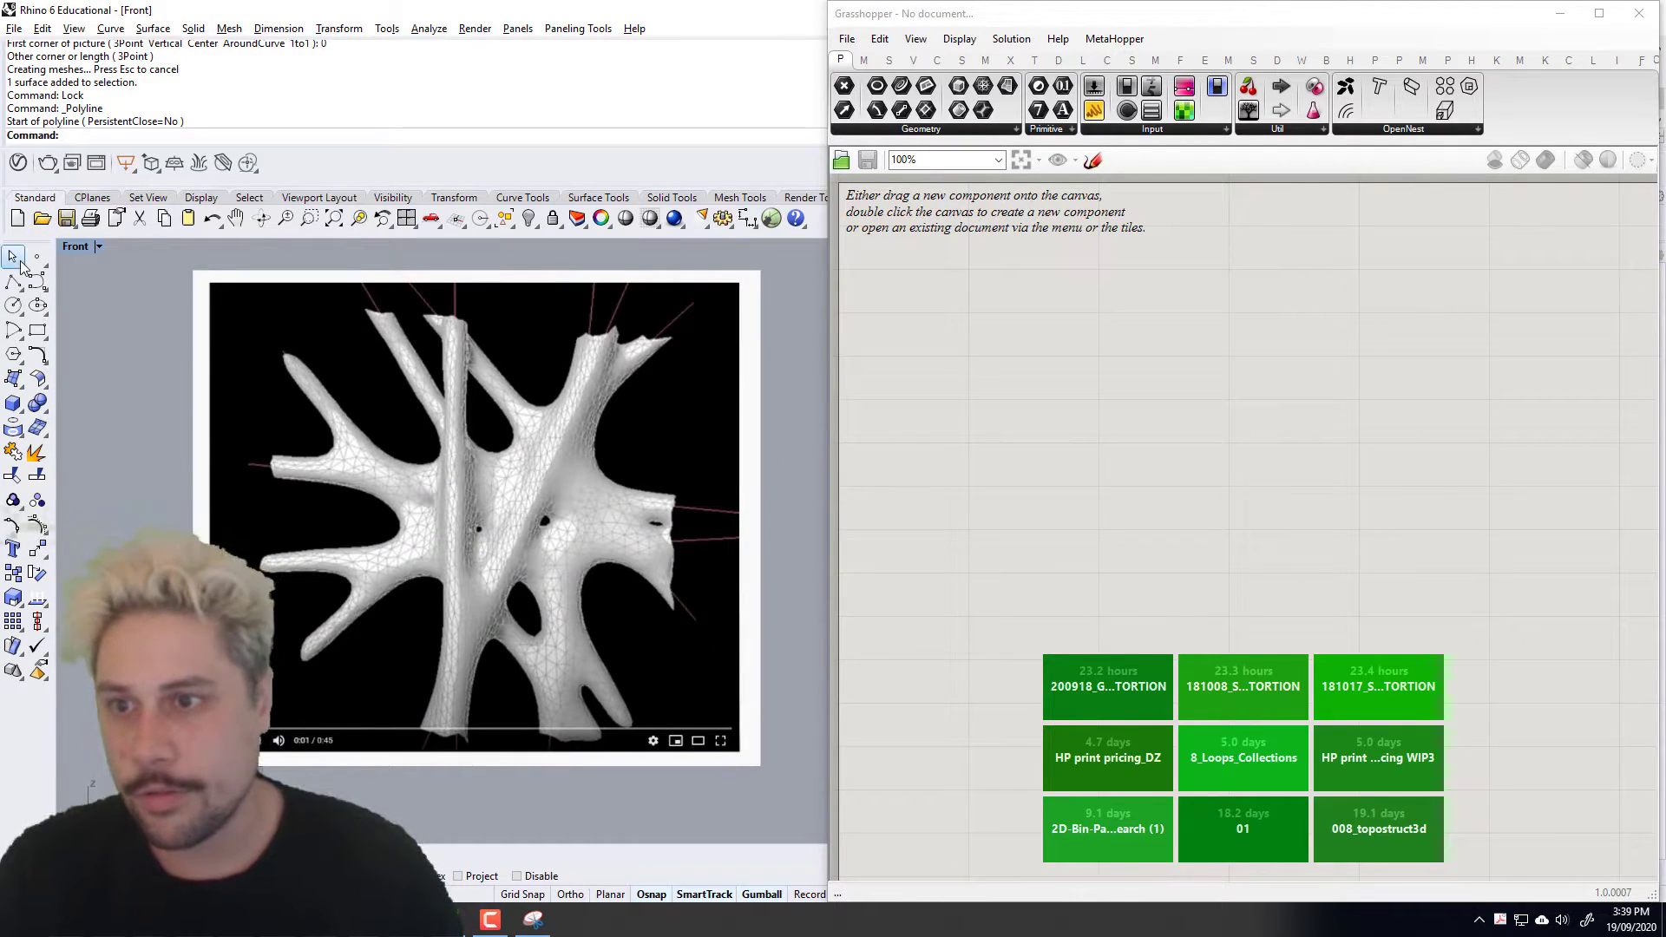
{"action": "left_click", "coordinate": [15, 282]}
{"action": "scroll", "coordinate": [731, 535], "scroll_direction": "up", "scroll_amount": 5}
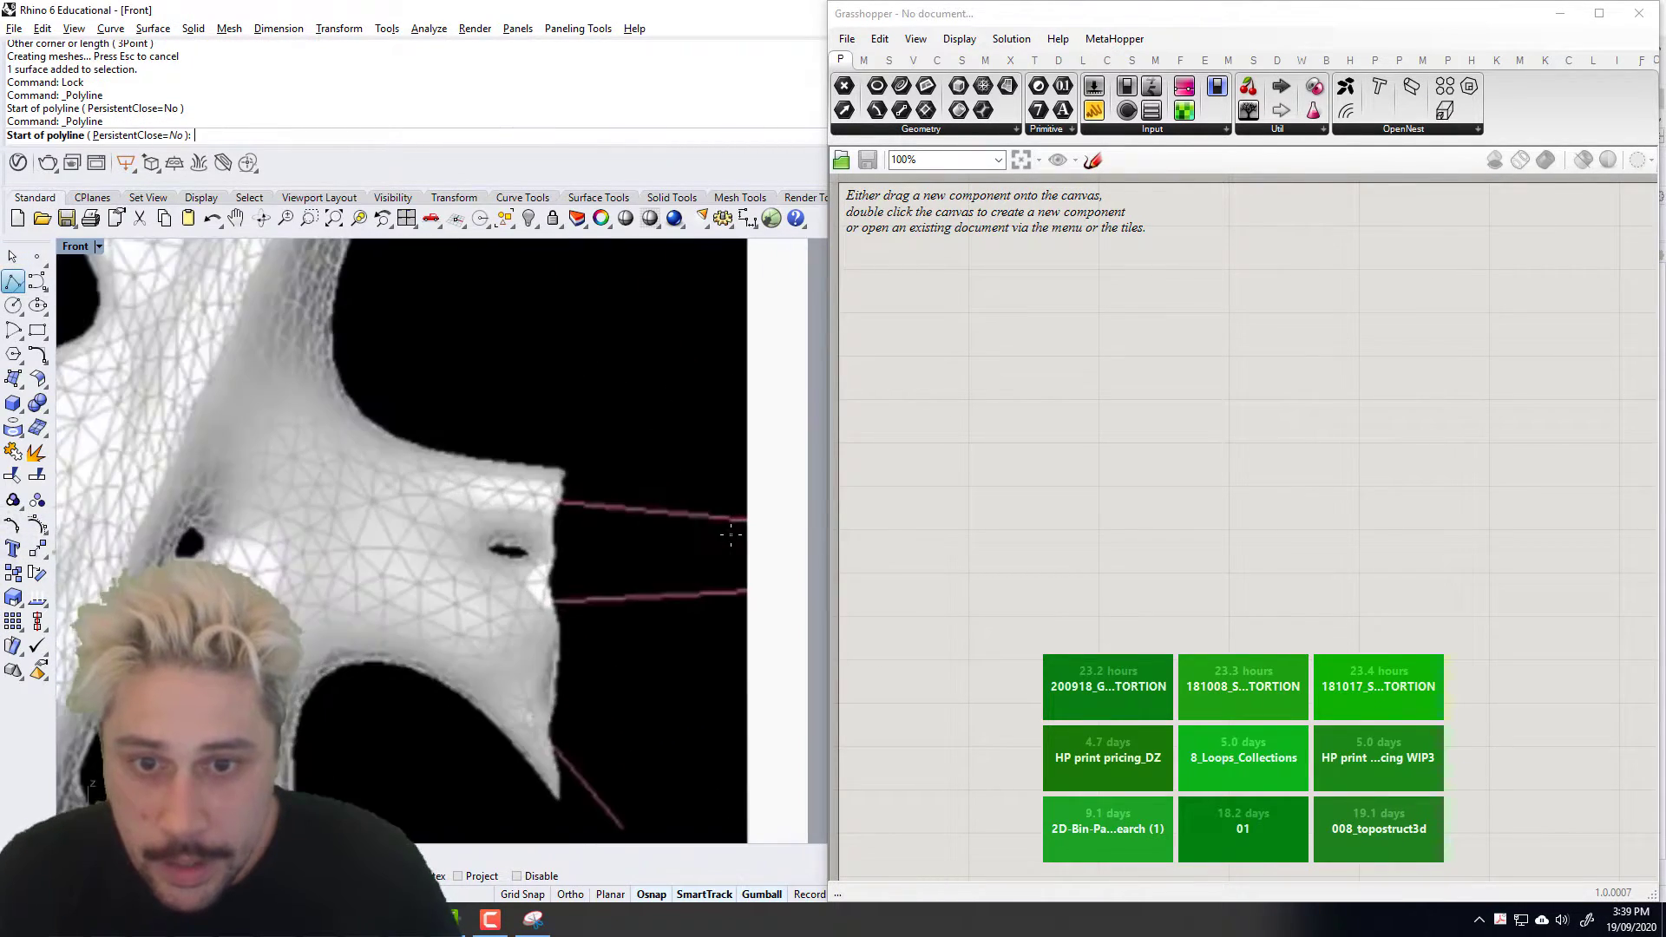
{"action": "scroll", "coordinate": [747, 523], "scroll_direction": "down", "scroll_amount": 1}
{"action": "left_click", "coordinate": [745, 519]}
{"action": "scroll", "coordinate": [745, 519], "scroll_direction": "down", "scroll_amount": 4}
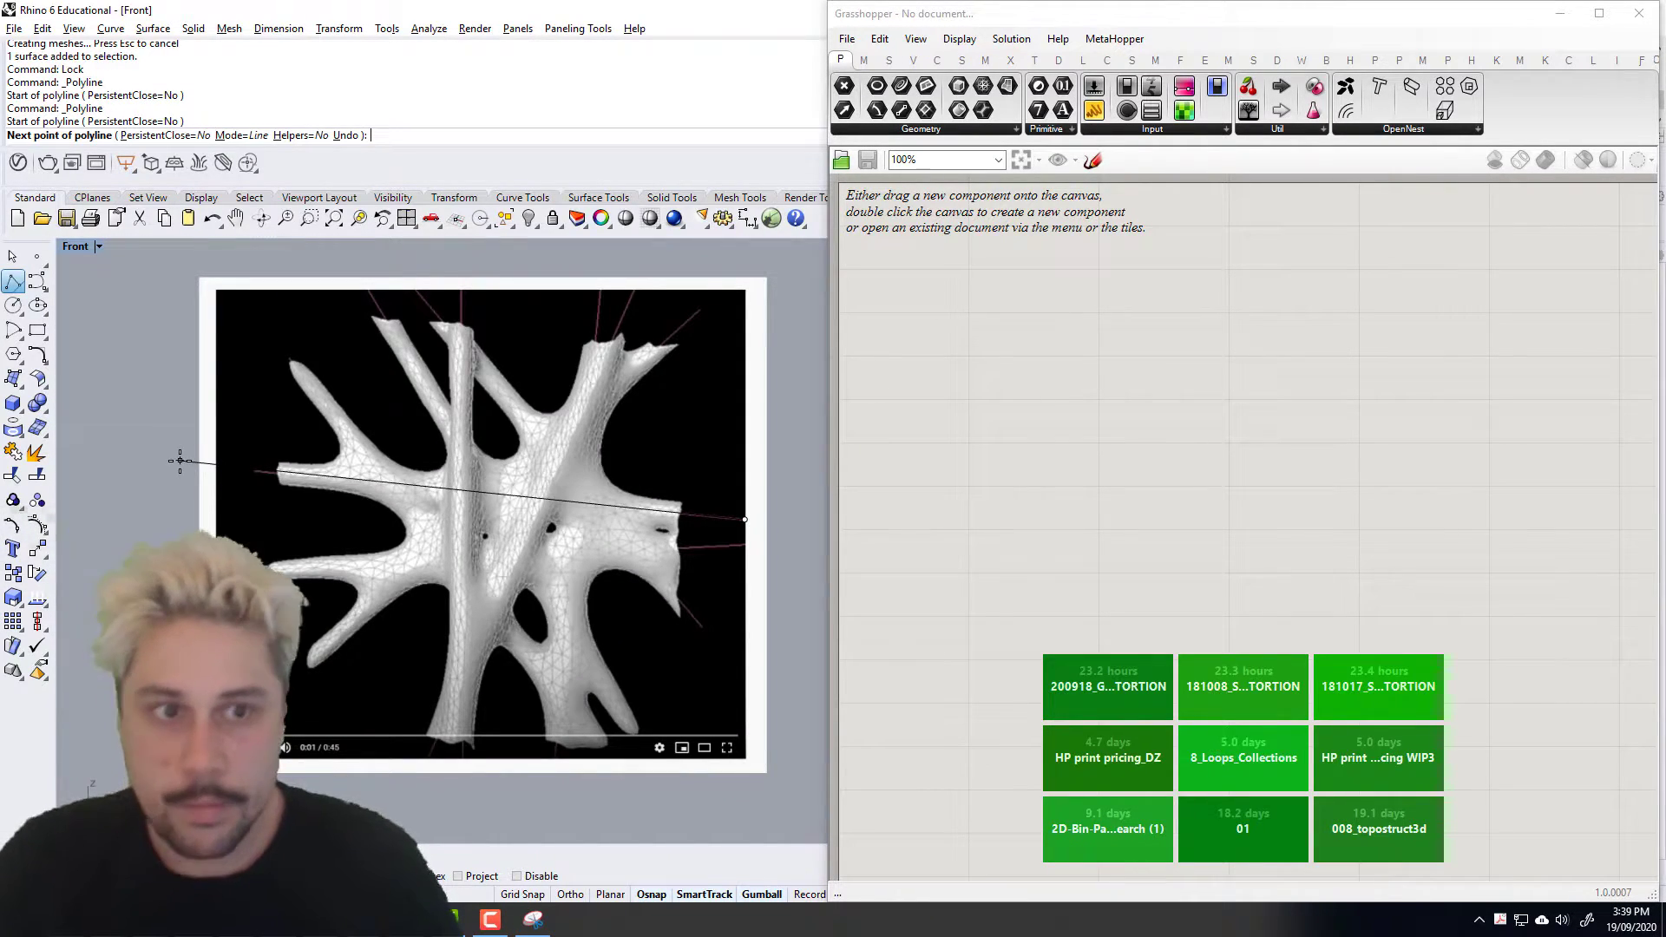
{"action": "key", "text": "Escape"}
Step: Minimize Grasshopper, make Layer 01 the current layer, and set its colour to Cyan
{"action": "left_click", "coordinate": [1555, 18]}
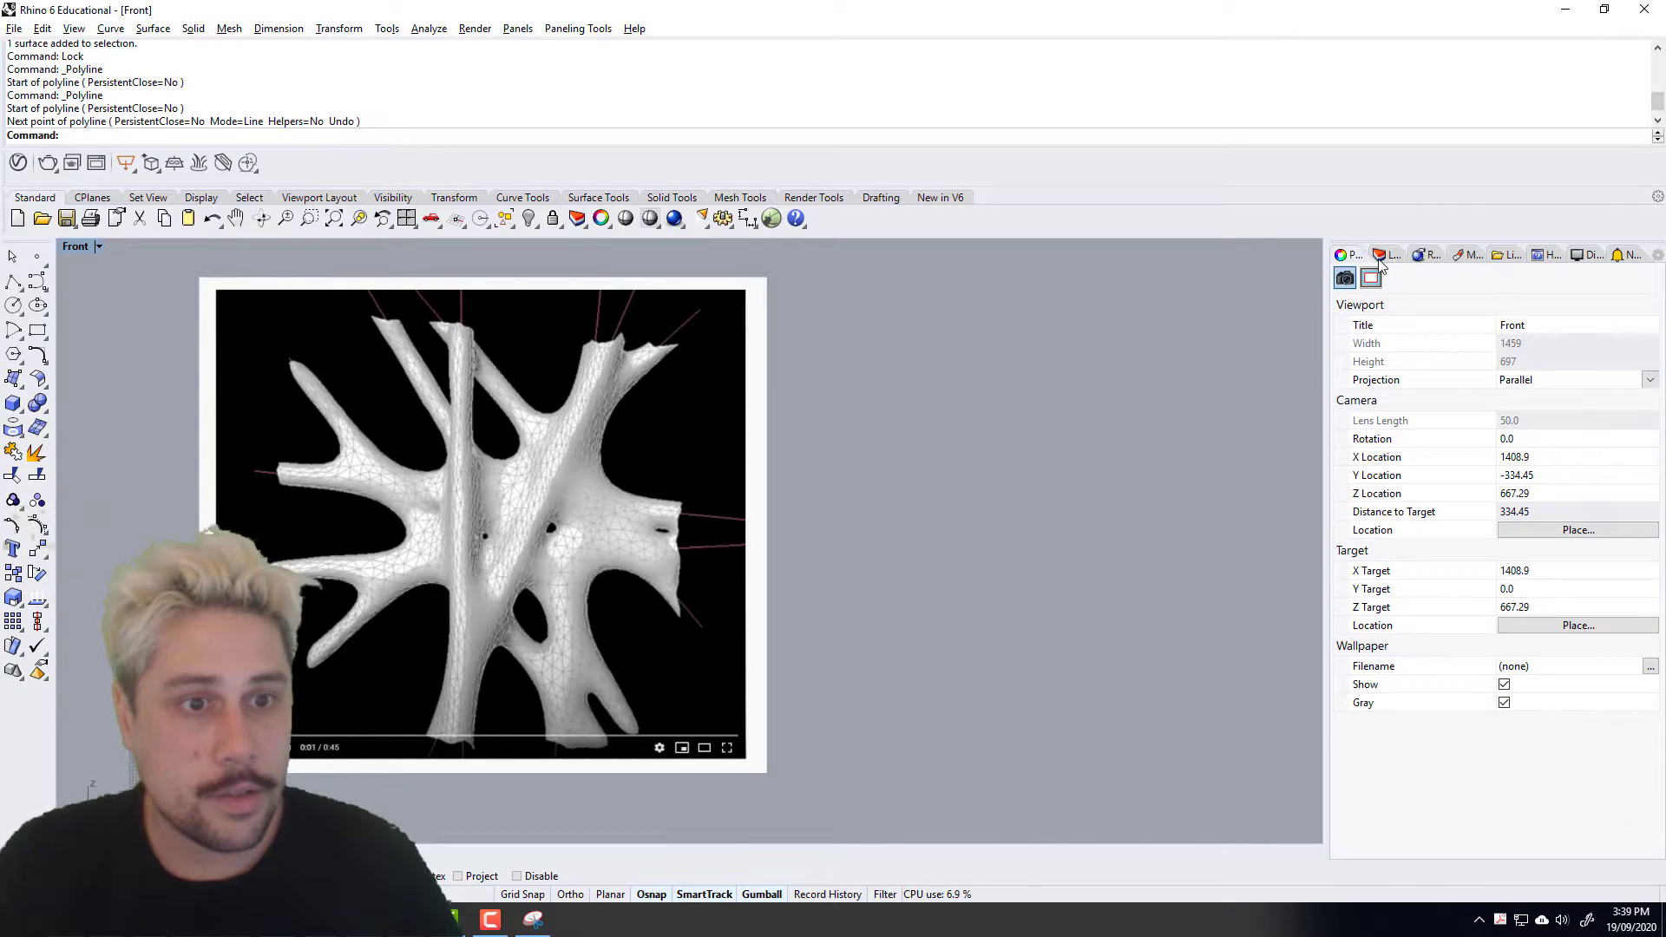
{"action": "left_click", "coordinate": [1385, 256]}
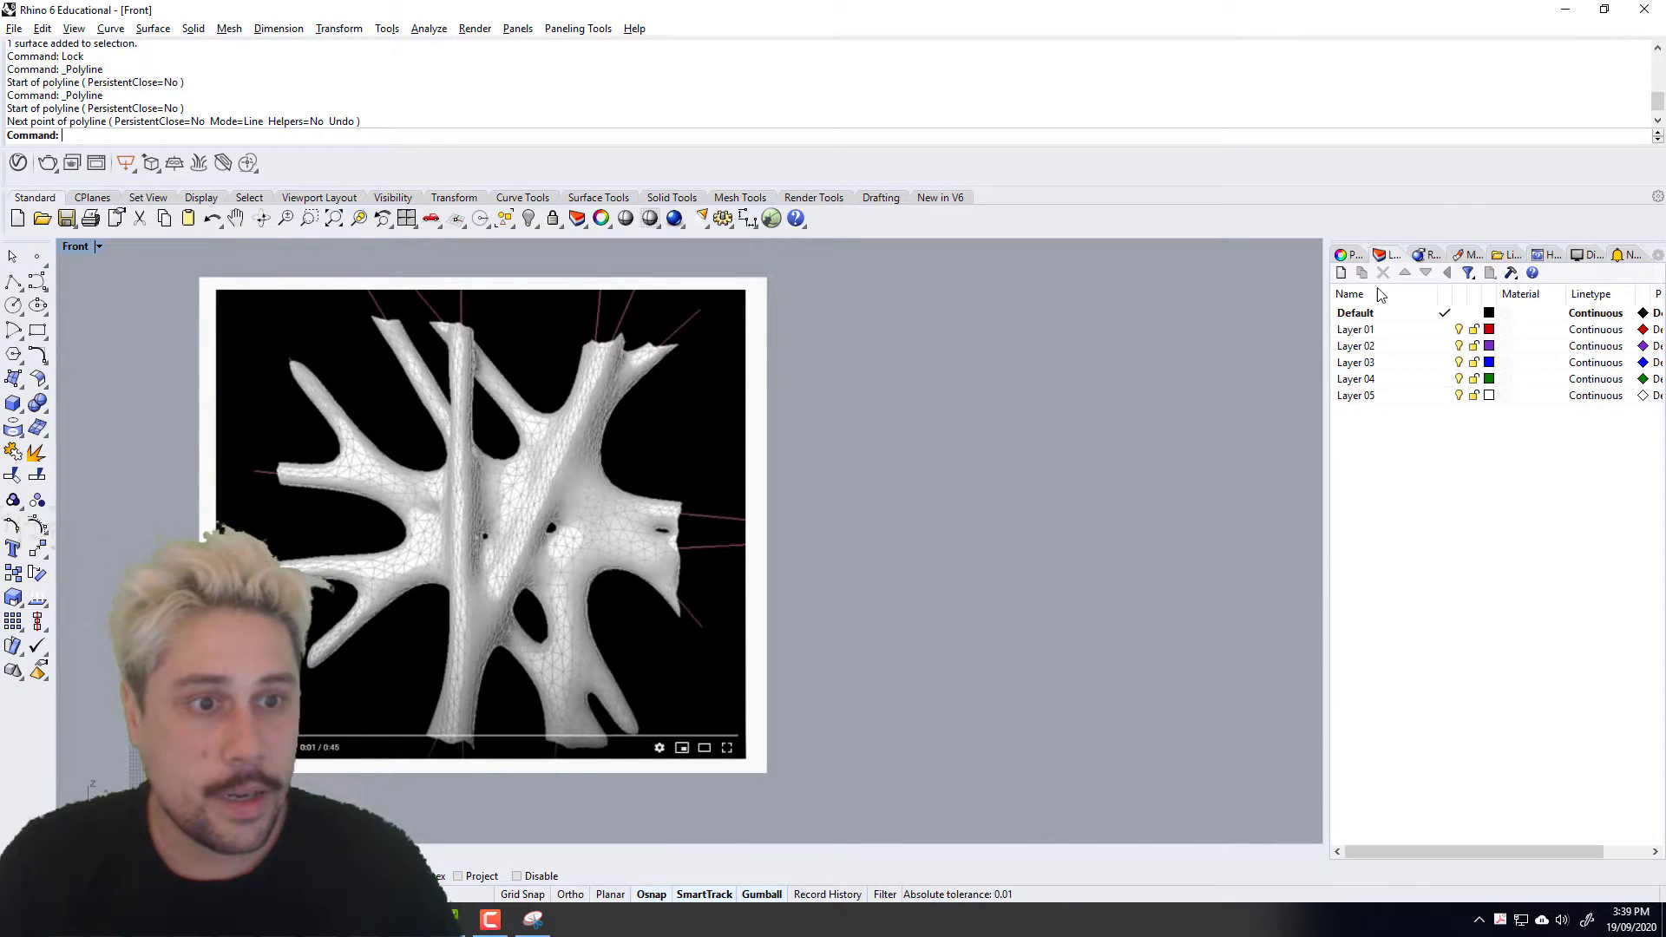
{"action": "left_click", "coordinate": [1444, 330]}
{"action": "left_click", "coordinate": [1489, 331]}
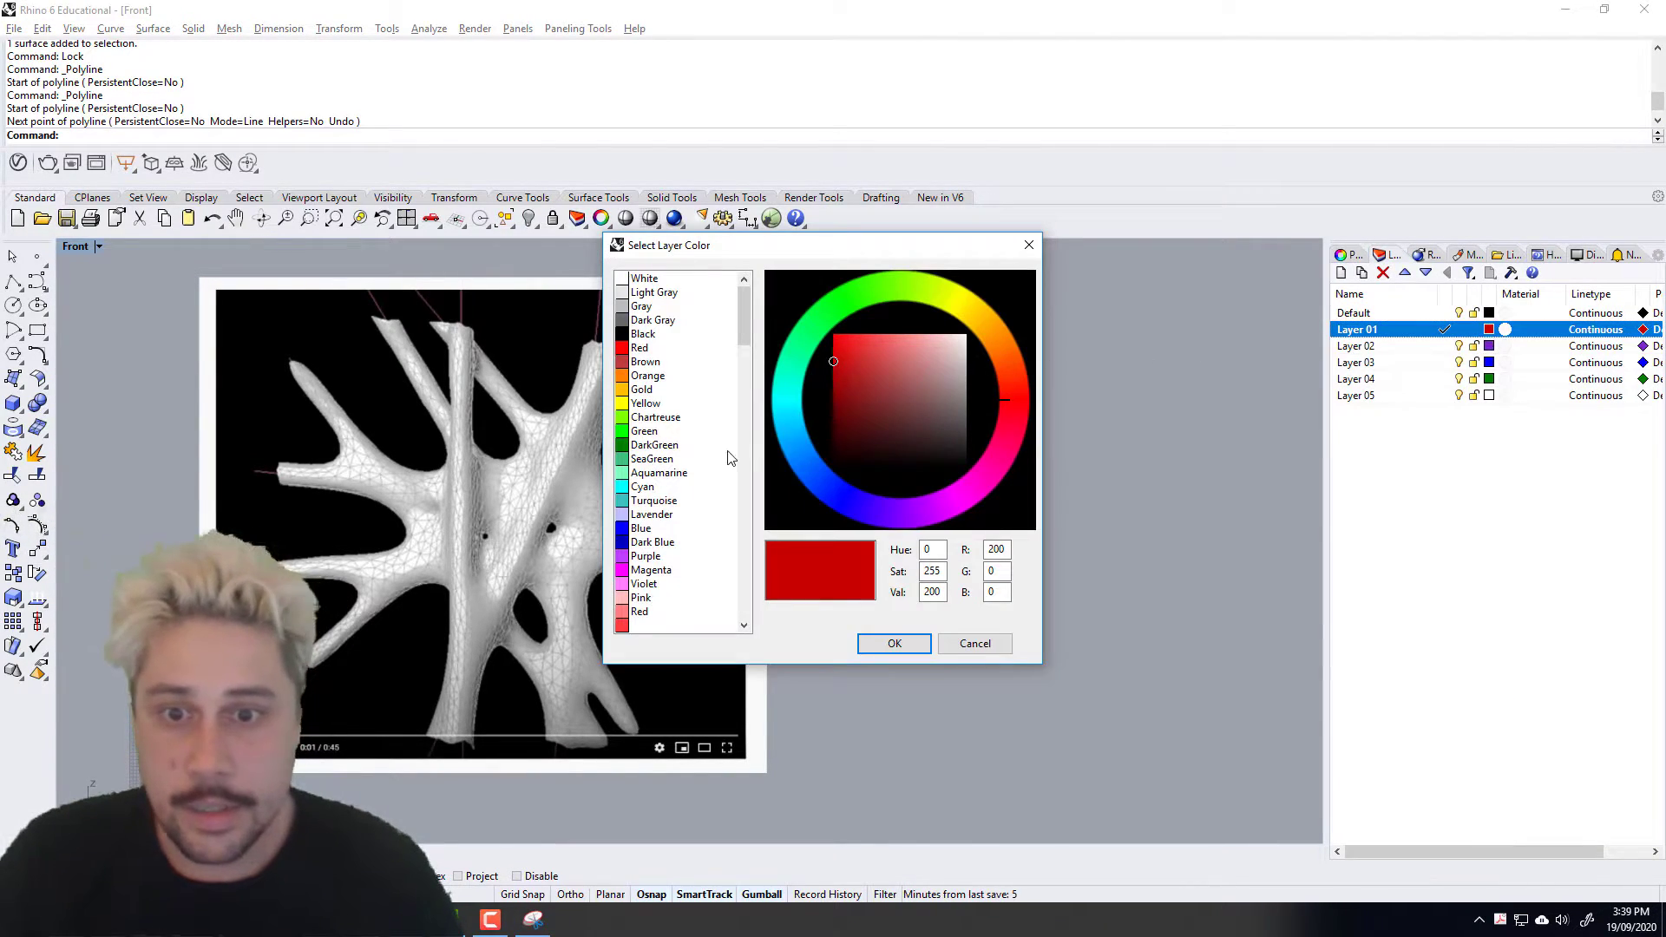
{"action": "left_click", "coordinate": [647, 489]}
{"action": "left_click", "coordinate": [883, 648]}
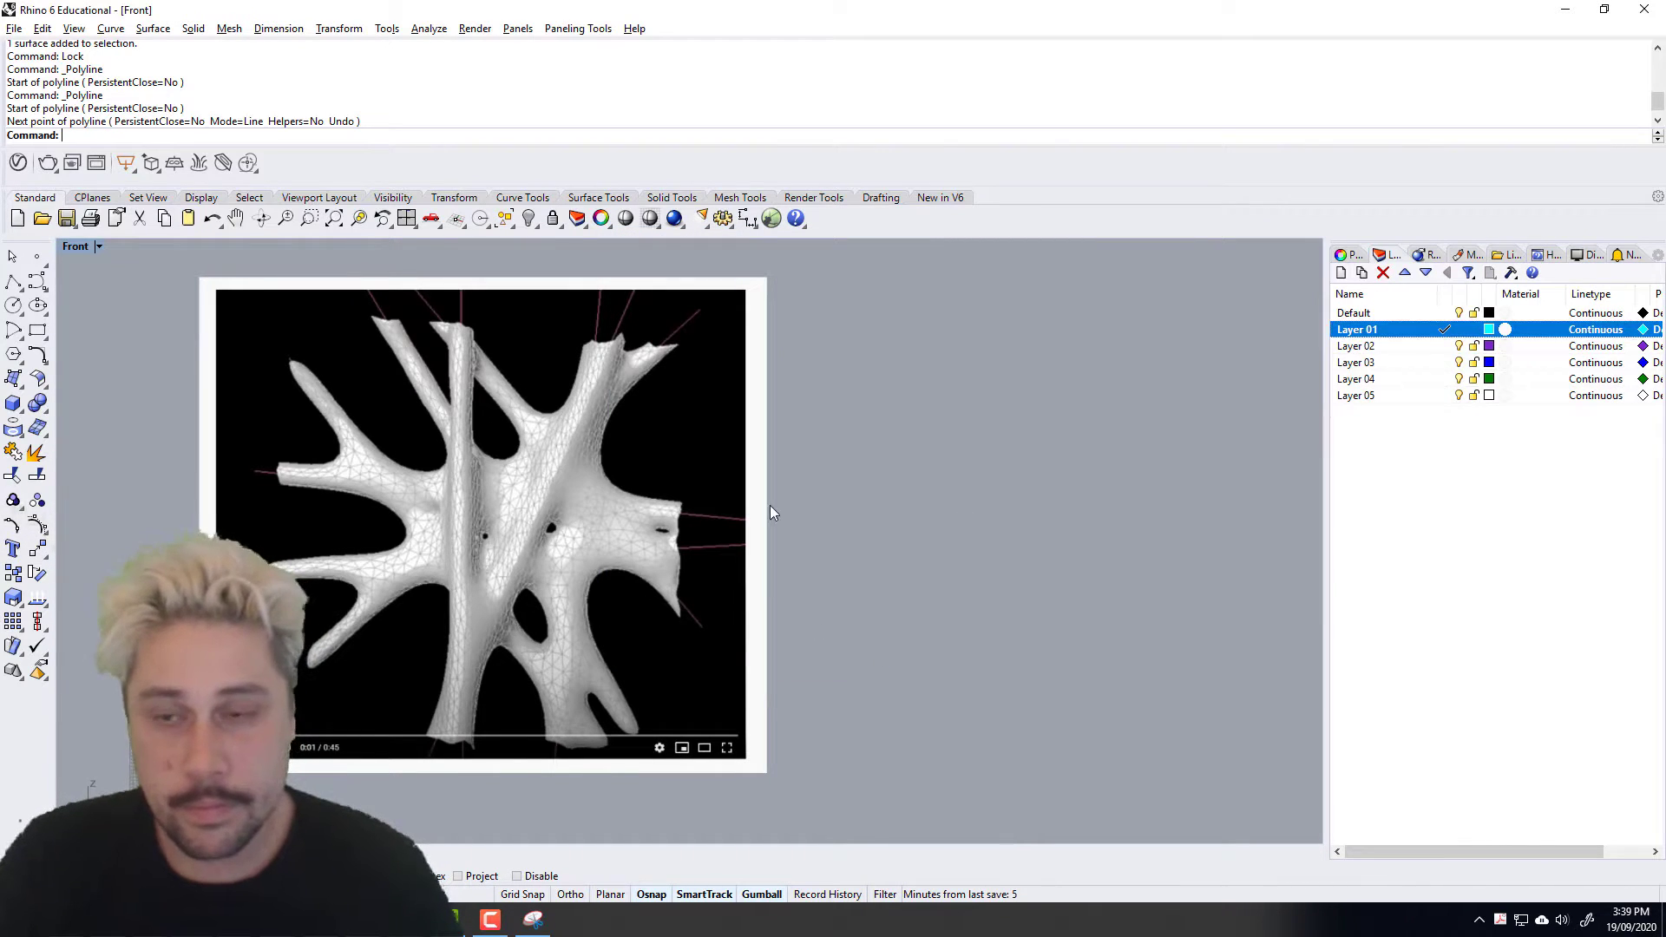
Step: Draw a straight polyline across the picture along the upper near-horizontal axis, extending past both ends of the branches
{"action": "left_click", "coordinate": [27, 279]}
{"action": "scroll", "coordinate": [143, 462], "scroll_direction": "up", "scroll_amount": 3}
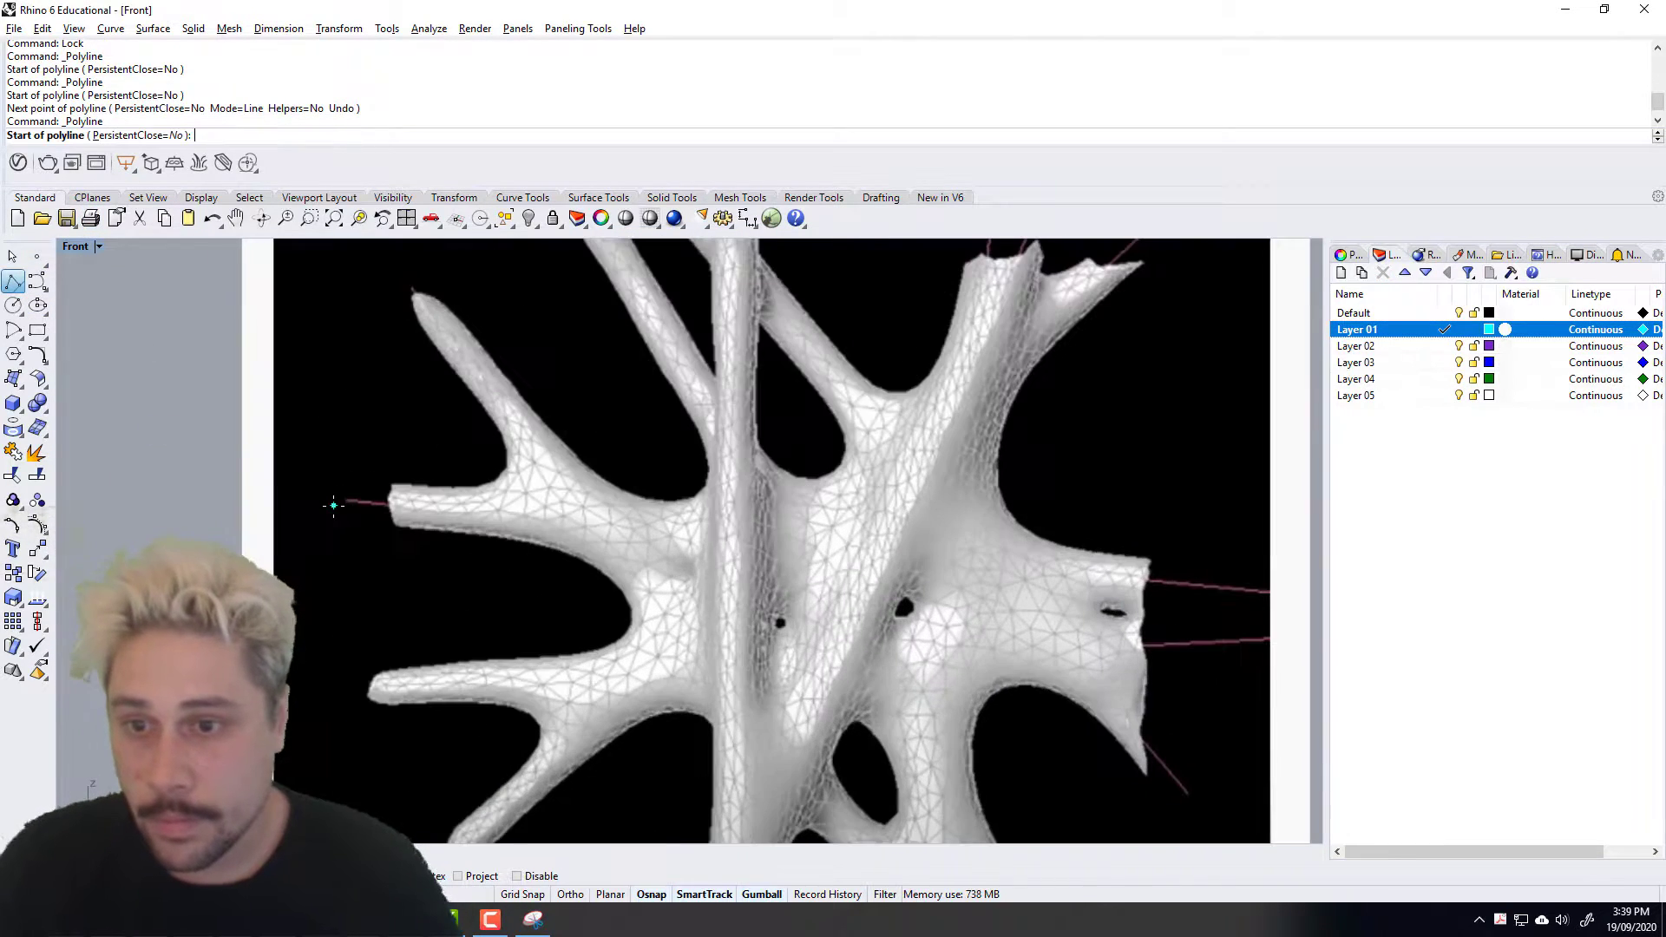
{"action": "scroll", "coordinate": [208, 484], "scroll_direction": "down", "scroll_amount": 4}
{"action": "left_click", "coordinate": [207, 484]}
{"action": "left_click", "coordinate": [770, 541]}
{"action": "right_click", "coordinate": [770, 543]}
Step: Draw a second straight polyline along the lower near-horizontal axis, from beyond the picture's right edge to beyond its left edge
{"action": "right_click_drag", "start_coordinate": [743, 577], "coordinate": [874, 558]}
{"action": "scroll", "coordinate": [829, 529], "scroll_direction": "up", "scroll_amount": 7}
{"action": "right_click", "coordinate": [845, 534]}
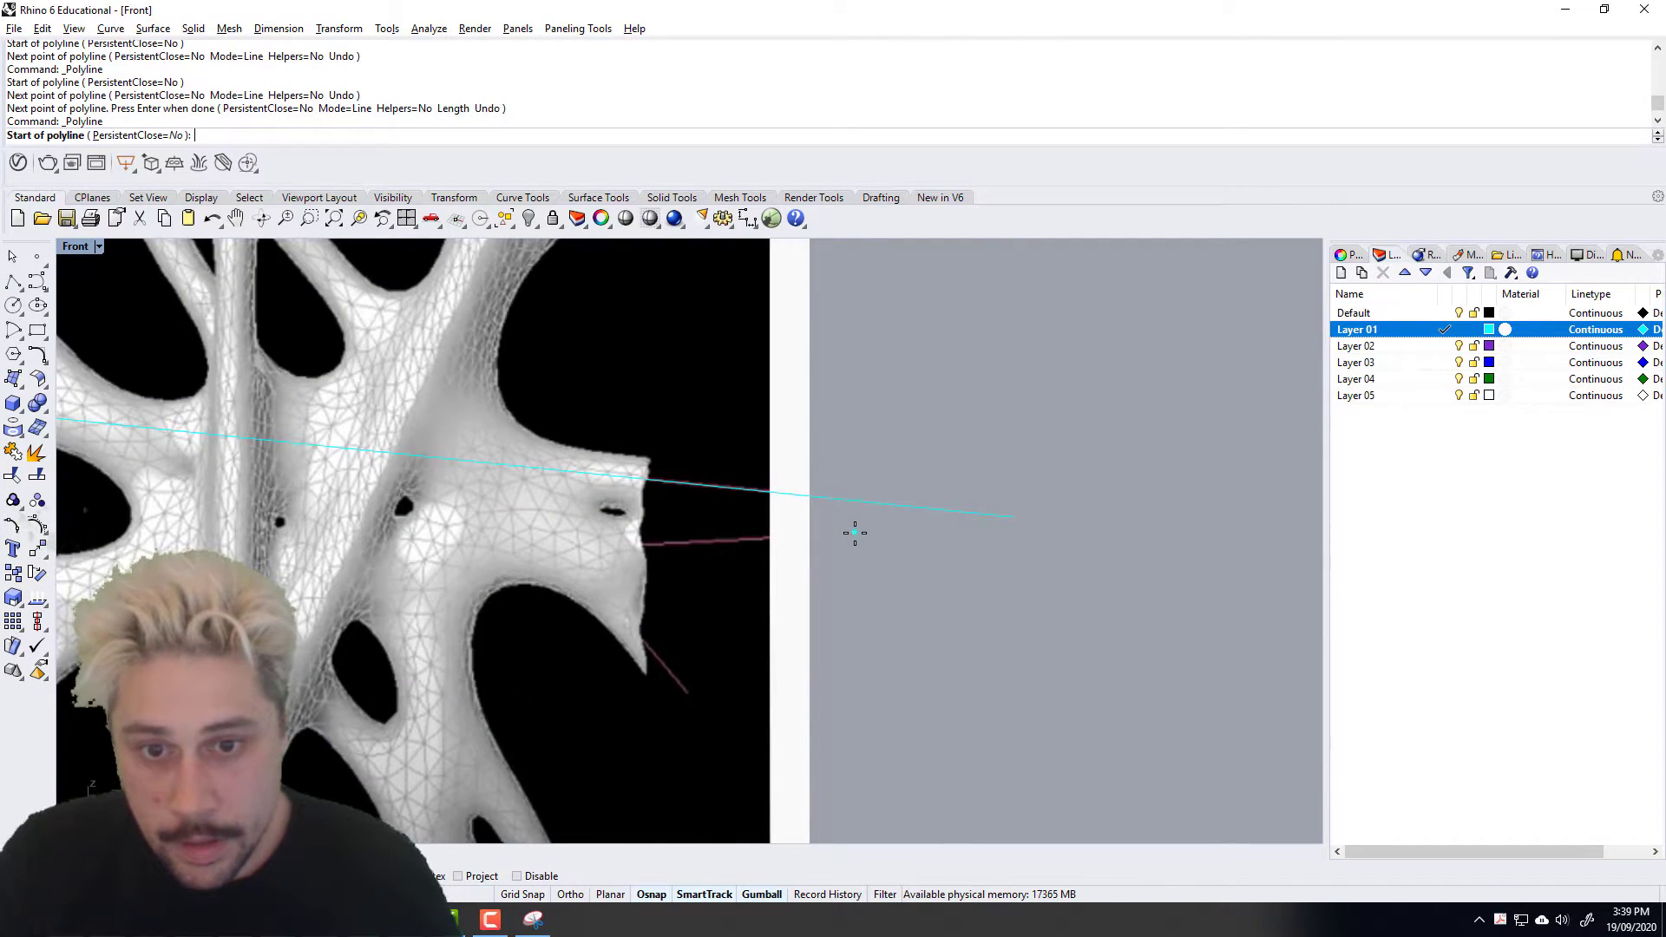
{"action": "left_click", "coordinate": [856, 533]}
{"action": "scroll", "coordinate": [856, 533], "scroll_direction": "down", "scroll_amount": 5}
{"action": "left_click", "coordinate": [279, 564]}
{"action": "right_click", "coordinate": [276, 562]}
Step: Draw a straight vertical polyline along the central trunk, from above the picture's upper edge to below its lower edge
{"action": "right_click", "coordinate": [286, 555]}
{"action": "scroll", "coordinate": [591, 330], "scroll_direction": "up", "scroll_amount": 6}
{"action": "left_click", "coordinate": [587, 283]}
{"action": "scroll", "coordinate": [587, 282], "scroll_direction": "down", "scroll_amount": 8}
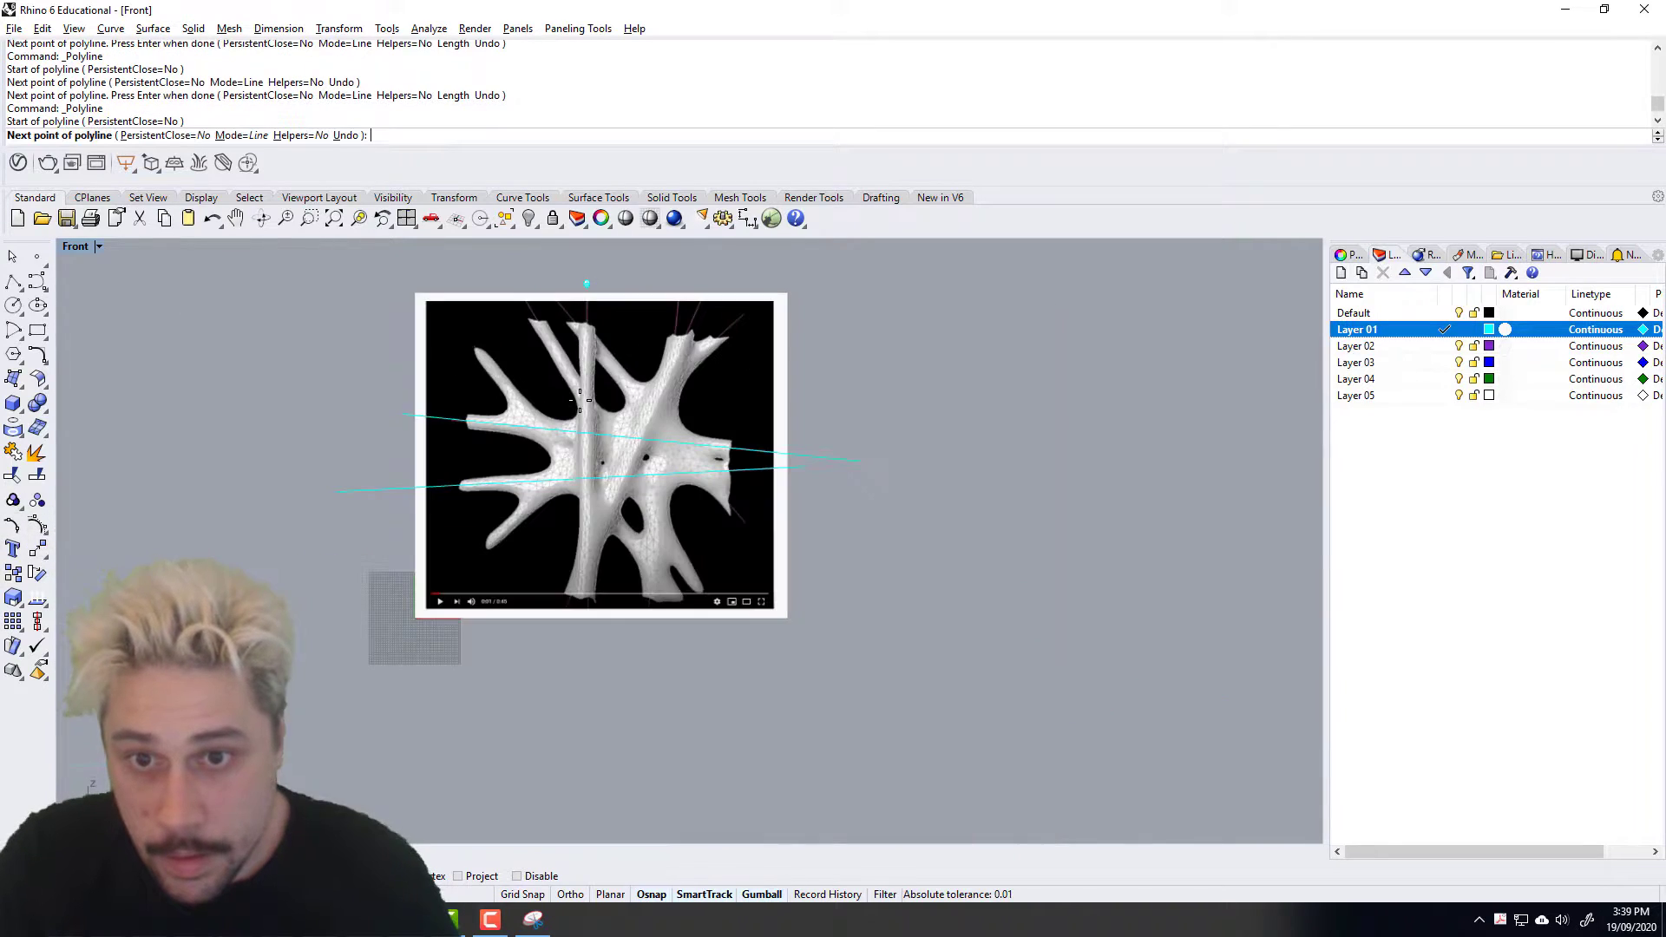
{"action": "scroll", "coordinate": [587, 606], "scroll_direction": "up", "scroll_amount": 3}
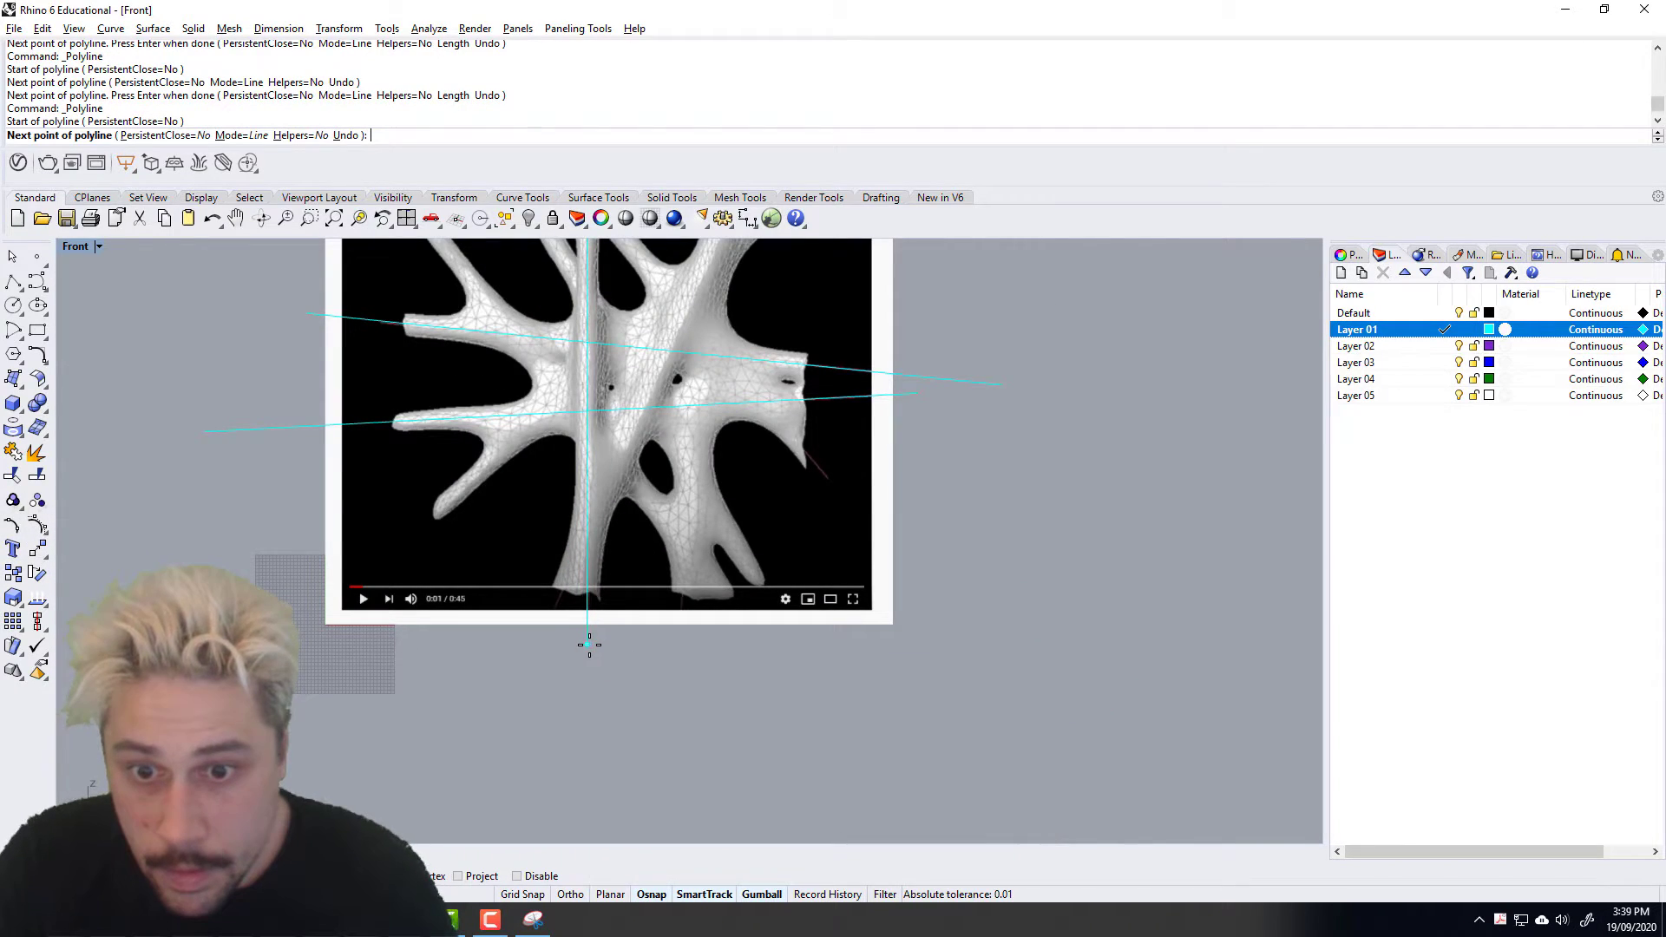
{"action": "left_click", "coordinate": [589, 645]}
{"action": "scroll", "coordinate": [588, 644], "scroll_direction": "down", "scroll_amount": 8}
{"action": "right_click", "coordinate": [589, 642]}
Step: Draw a straight diagonal polyline from the outermost upper-right branch's axis end to beyond the tip of the lower-left branch
{"action": "scroll", "coordinate": [651, 466], "scroll_direction": "up", "scroll_amount": 12}
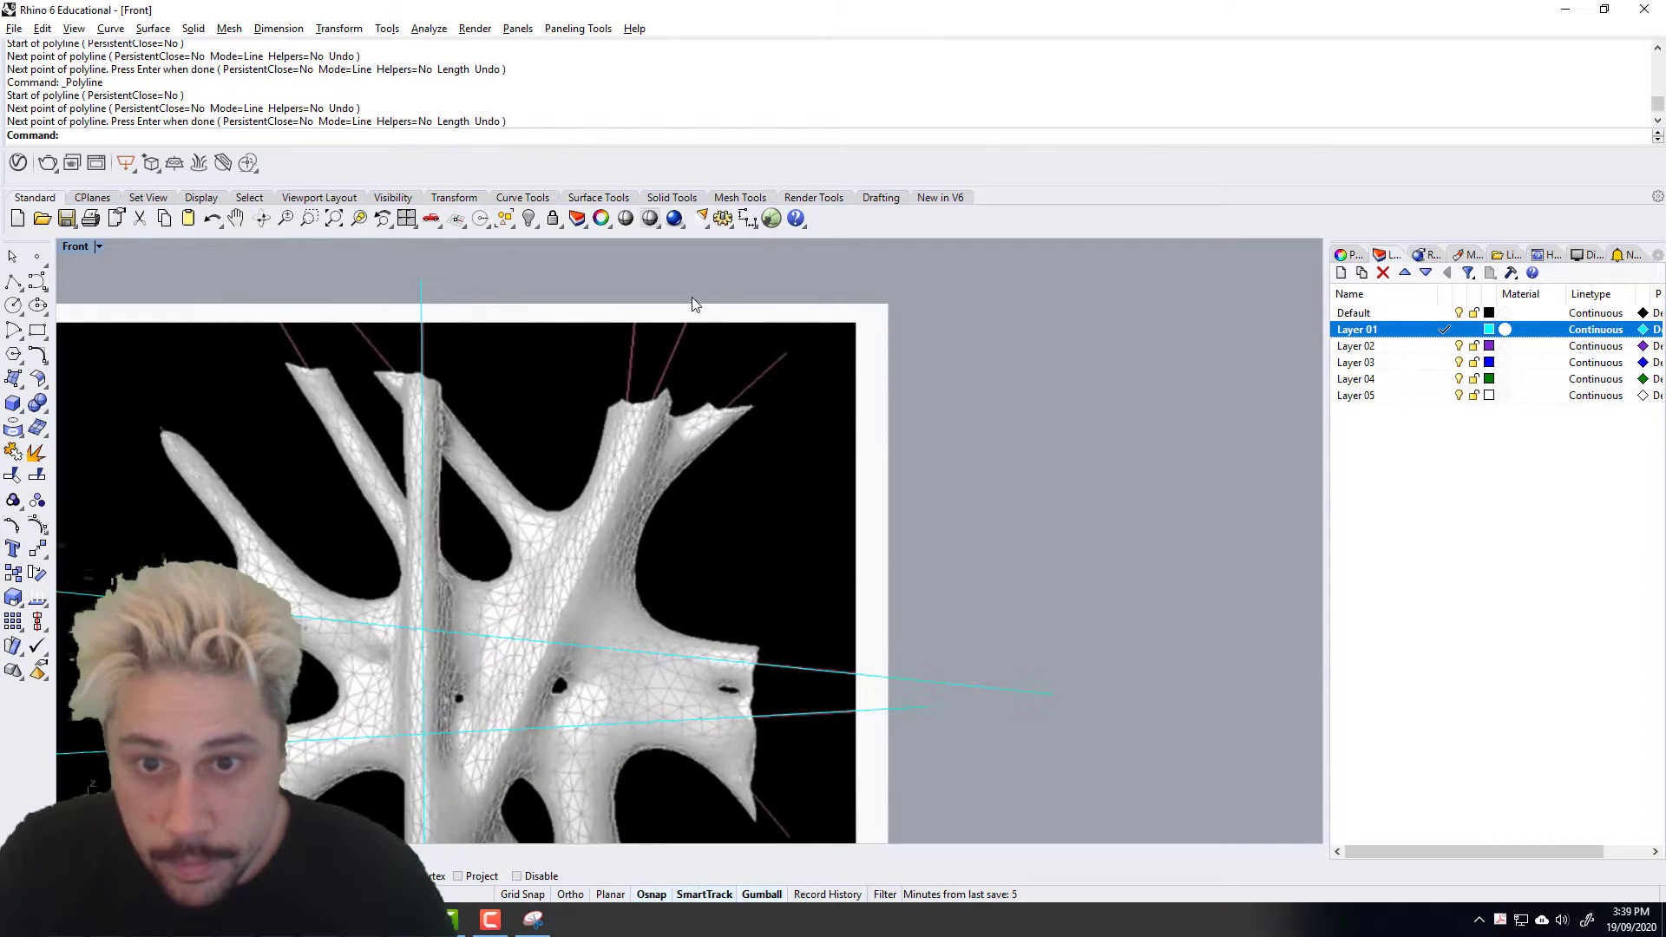
{"action": "right_click", "coordinate": [688, 295]}
{"action": "left_click", "coordinate": [781, 354]}
{"action": "scroll", "coordinate": [781, 354], "scroll_direction": "down", "scroll_amount": 8}
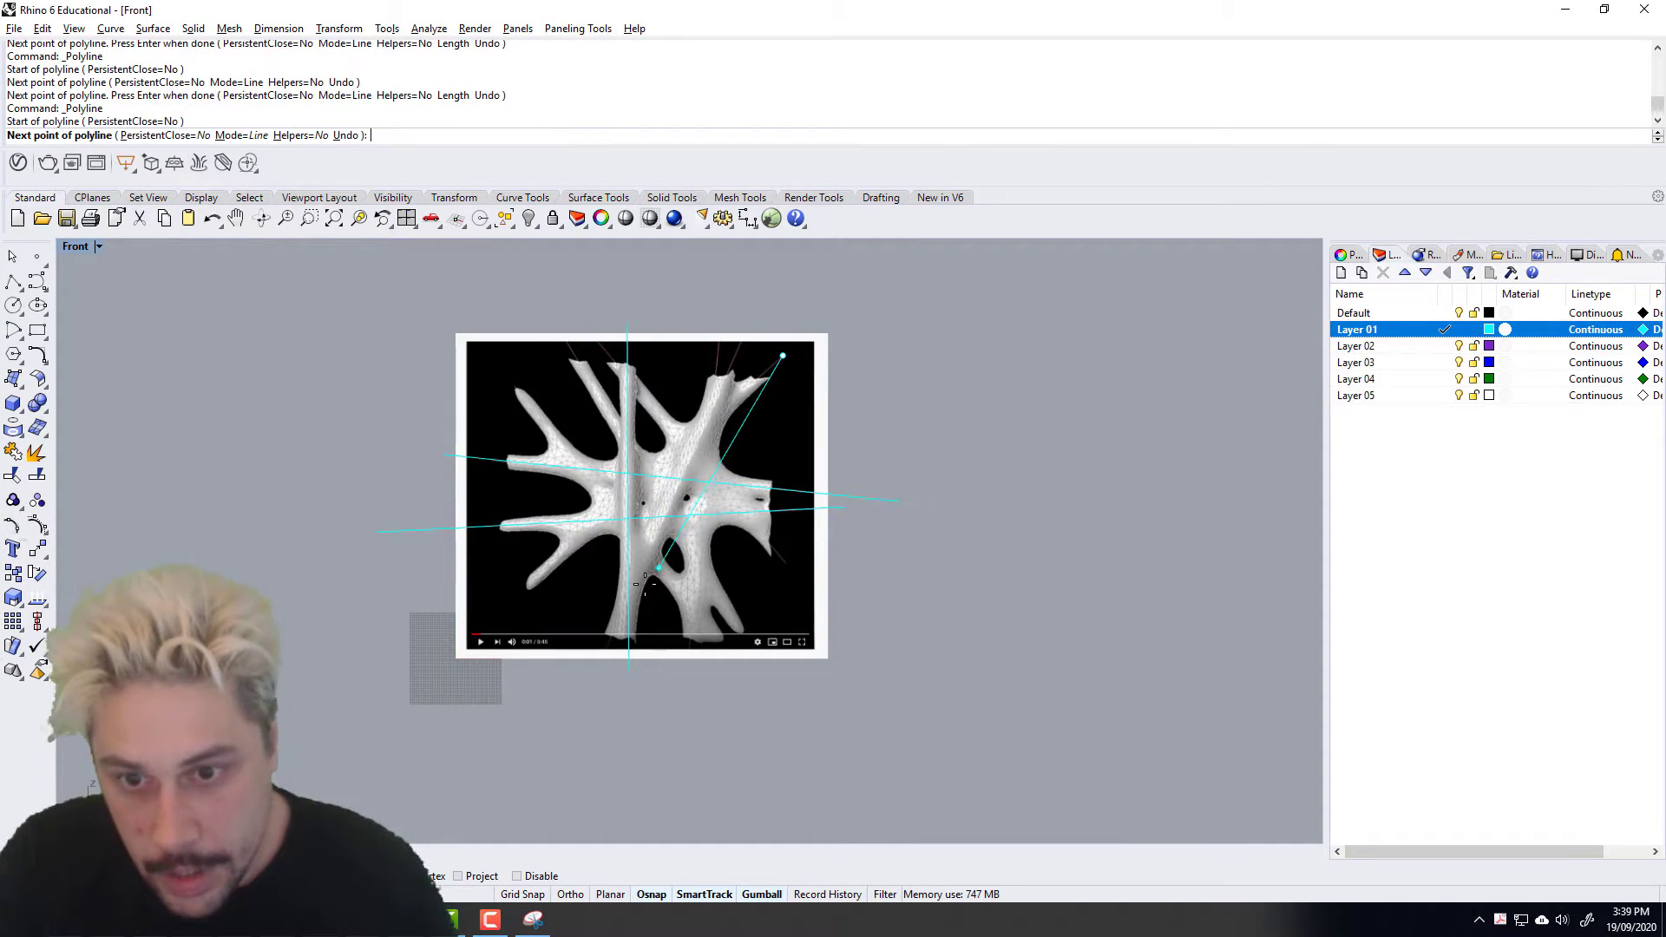
{"action": "left_click", "coordinate": [480, 626]}
{"action": "right_click", "coordinate": [618, 608]}
Step: Draw a straight diagonal polyline from the lower-right branch's axis end up to above the picture, just left of the vertical trunk
{"action": "scroll", "coordinate": [796, 557], "scroll_direction": "up", "scroll_amount": 6}
{"action": "right_click", "coordinate": [787, 588]}
{"action": "left_click", "coordinate": [781, 578]}
{"action": "scroll", "coordinate": [781, 578], "scroll_direction": "down", "scroll_amount": 4}
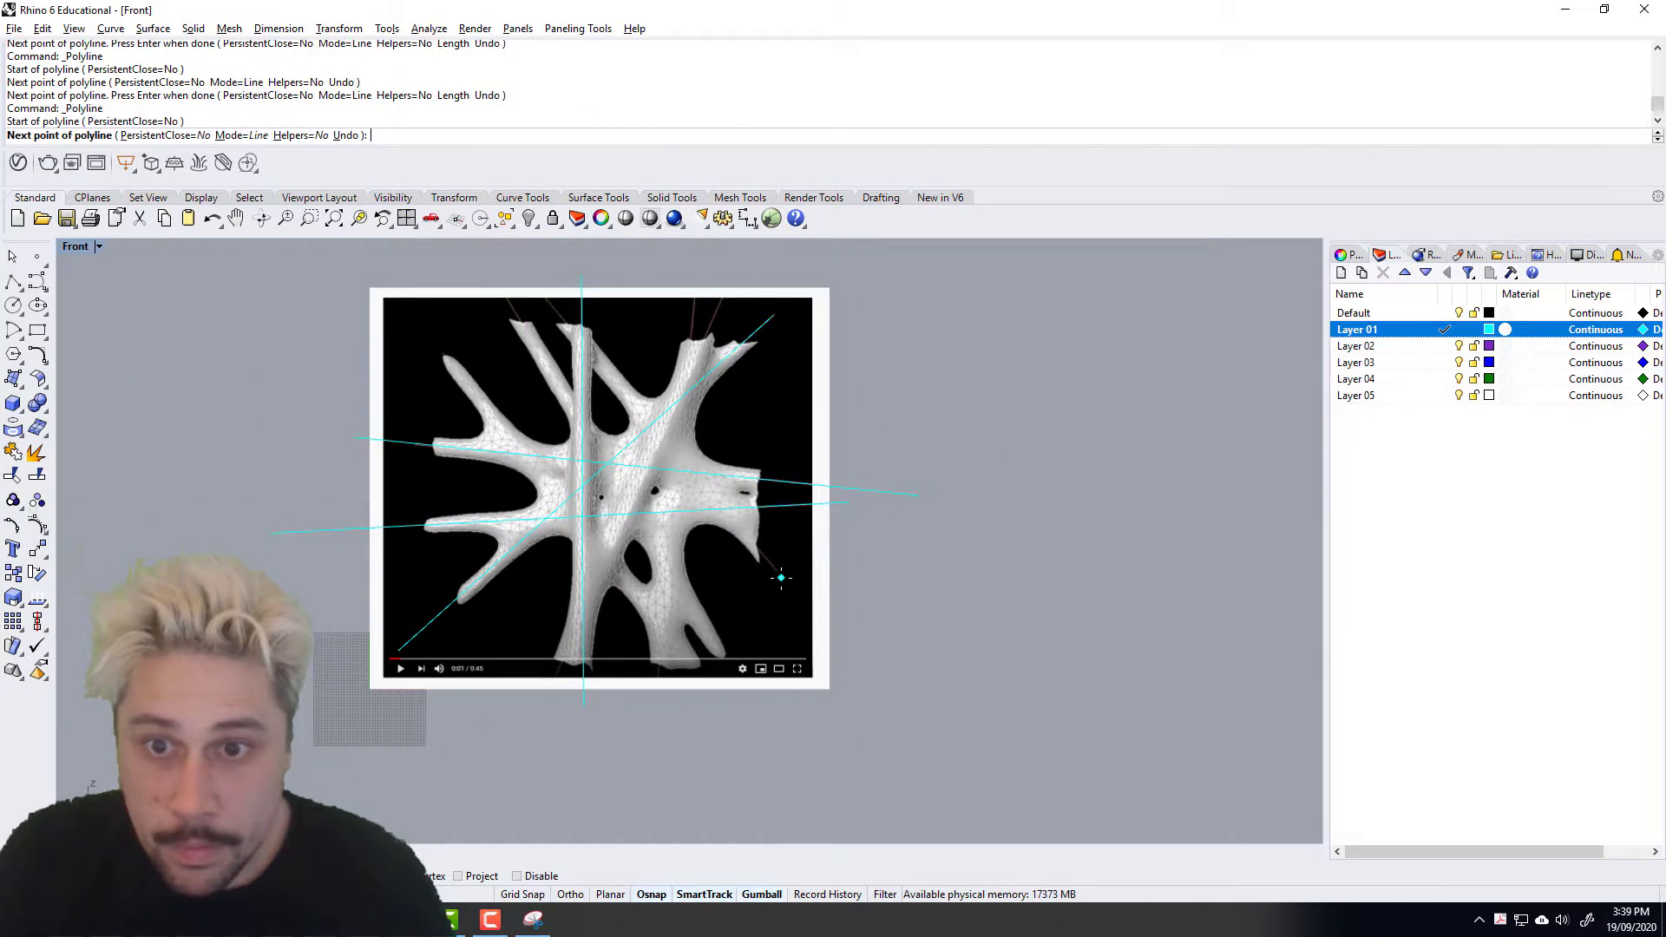
{"action": "left_click", "coordinate": [513, 262]}
{"action": "right_click", "coordinate": [513, 262]}
Step: Draw a straight polyline along the second upper-left branch, running from above the picture down past the lower-right branch tip
{"action": "scroll", "coordinate": [499, 269], "scroll_direction": "up", "scroll_amount": 4}
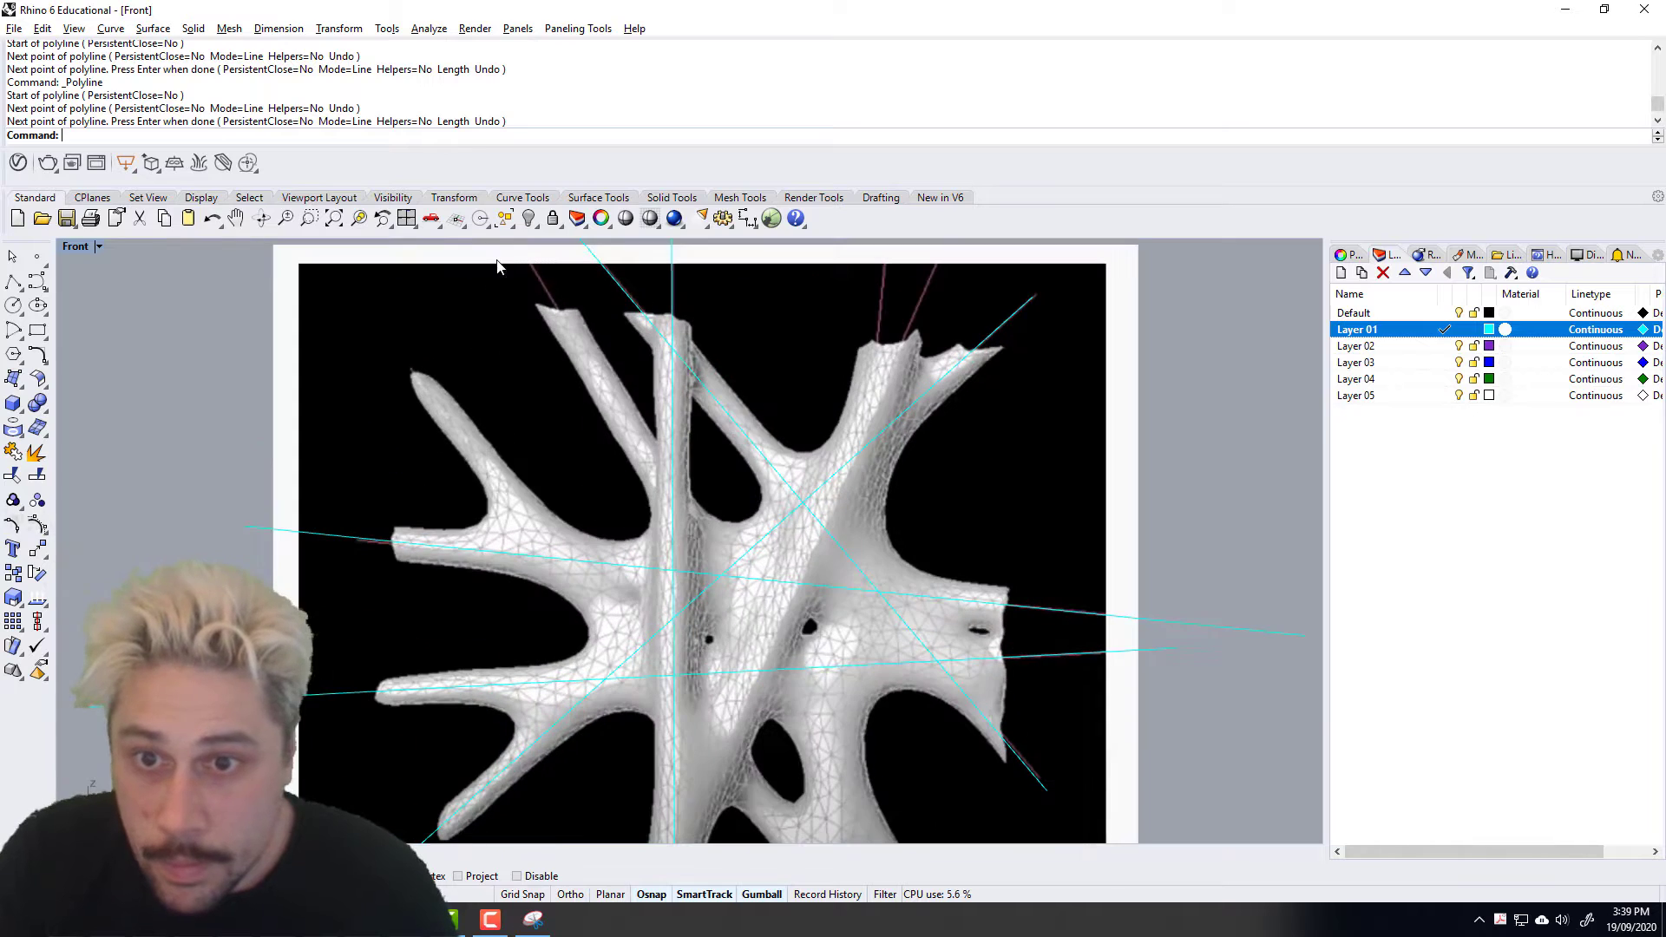
{"action": "right_click", "coordinate": [486, 275]}
{"action": "scroll", "coordinate": [522, 410], "scroll_direction": "up", "scroll_amount": 3}
{"action": "left_click", "coordinate": [494, 298]}
{"action": "scroll", "coordinate": [495, 297], "scroll_direction": "down", "scroll_amount": 4}
{"action": "scroll", "coordinate": [599, 483], "scroll_direction": "down", "scroll_amount": 2}
{"action": "right_click_drag", "start_coordinate": [790, 770], "coordinate": [741, 742]}
{"action": "left_click", "coordinate": [797, 761]}
{"action": "right_click", "coordinate": [795, 759]}
Step: Draw a steep polyline along the left axis of the paired upper-right branches, from above the picture to below it
{"action": "right_click", "coordinate": [734, 283]}
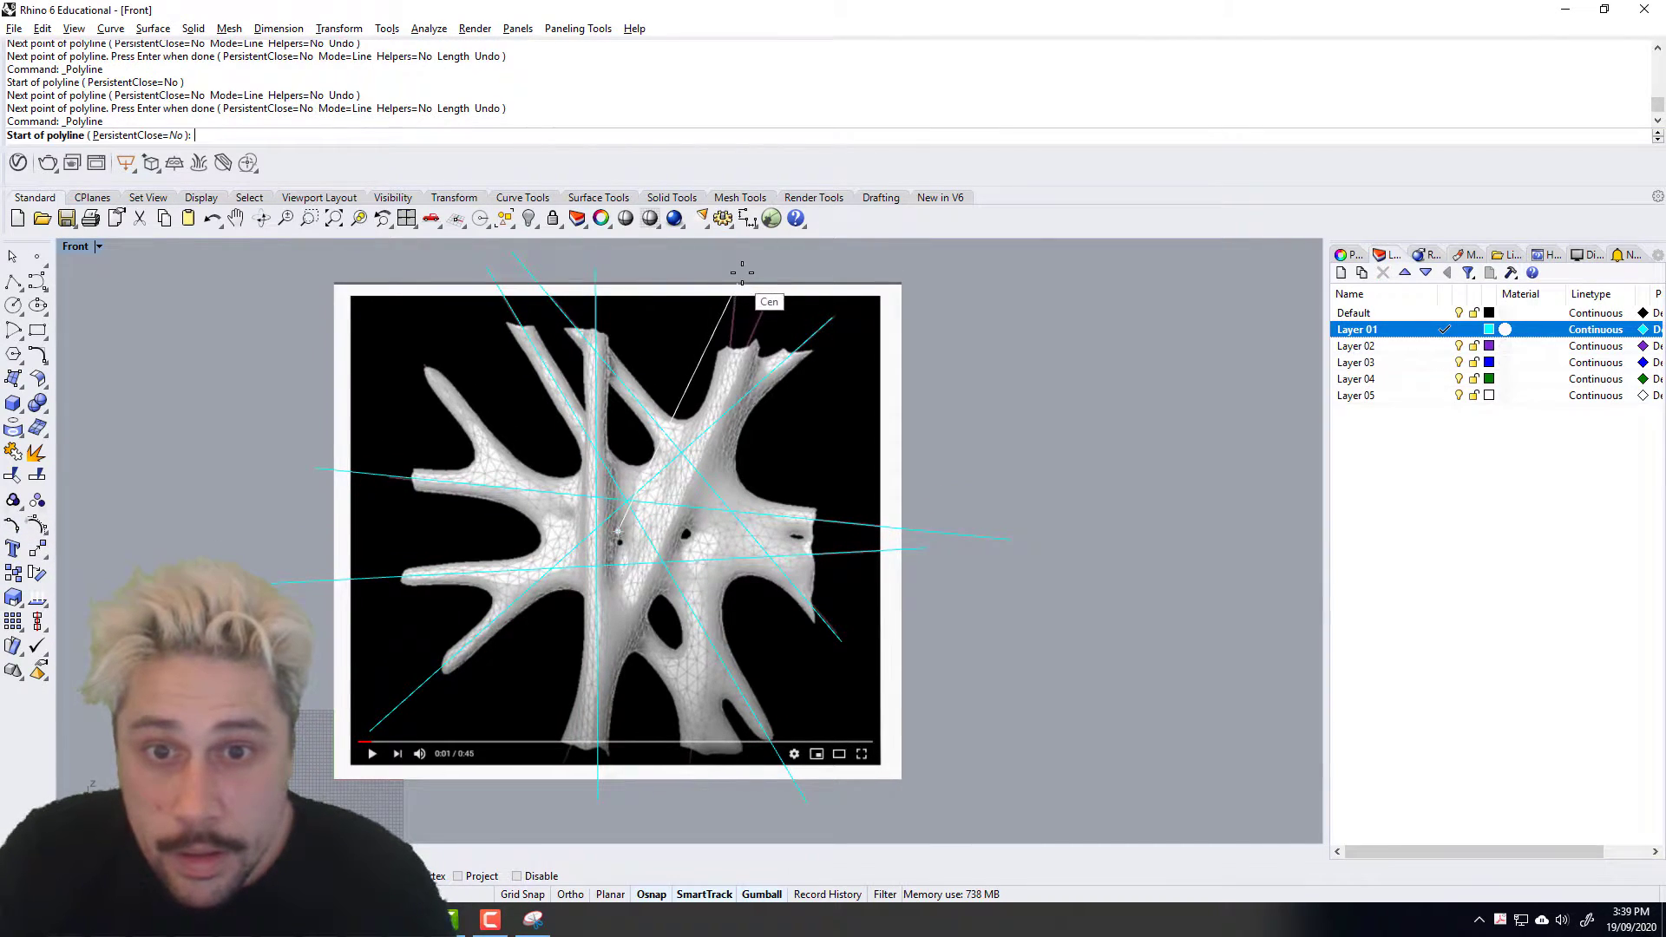
{"action": "left_click", "coordinate": [745, 268]}
{"action": "scroll", "coordinate": [737, 284], "scroll_direction": "up", "scroll_amount": 4}
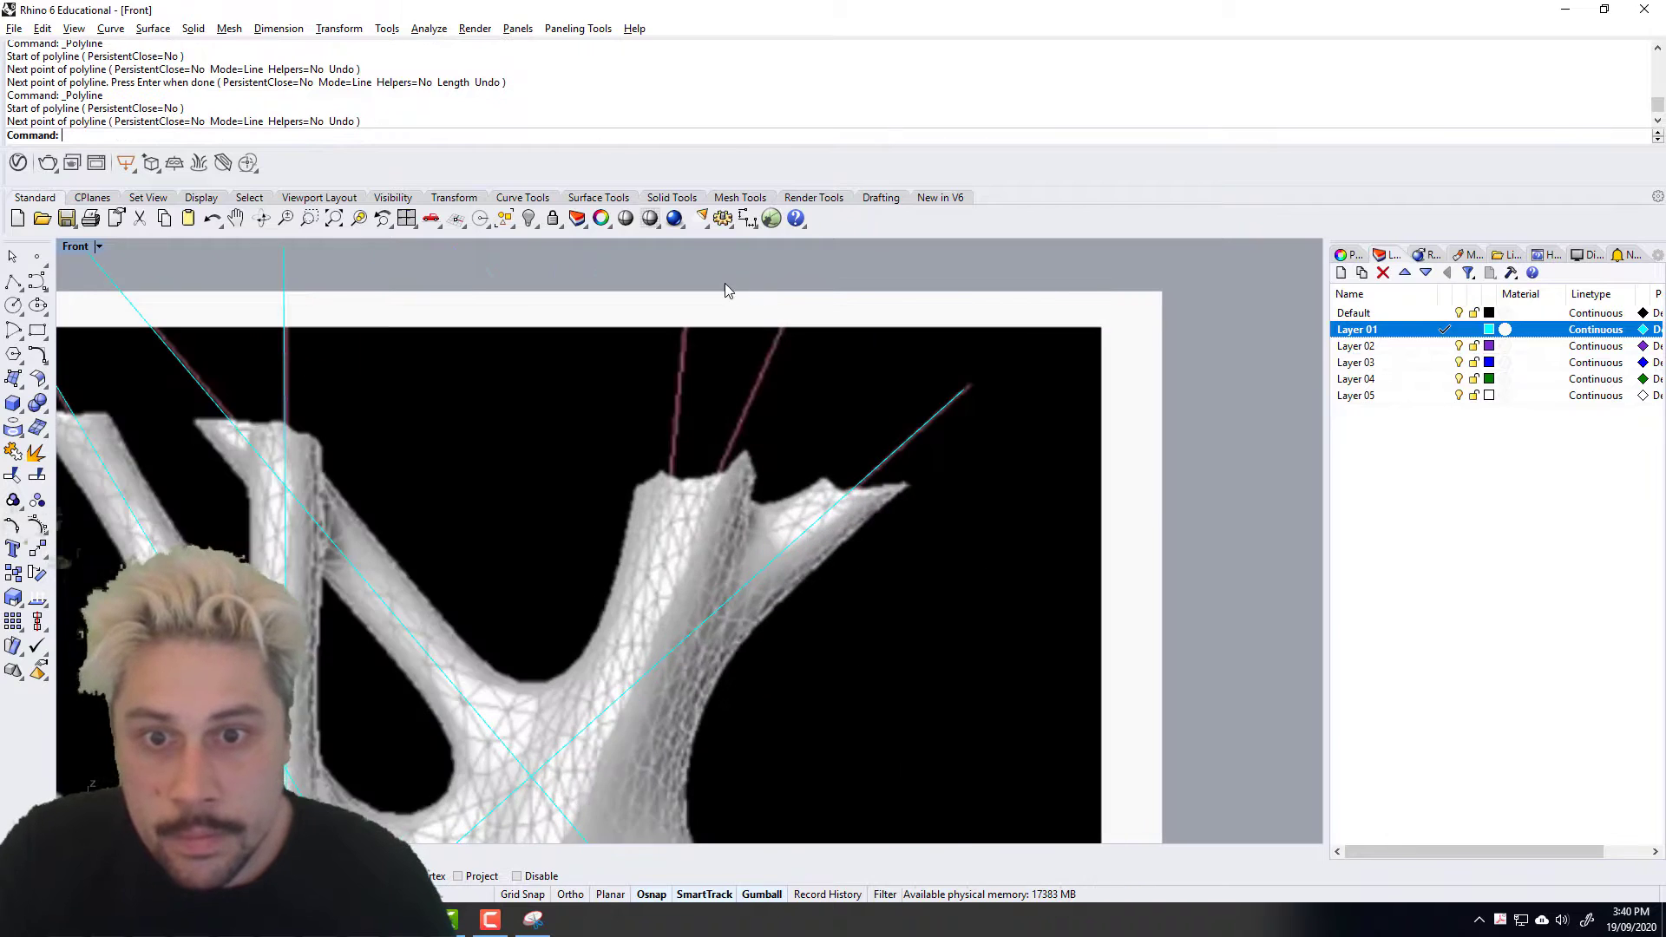
{"action": "scroll", "coordinate": [685, 260], "scroll_direction": "down", "scroll_amount": 5}
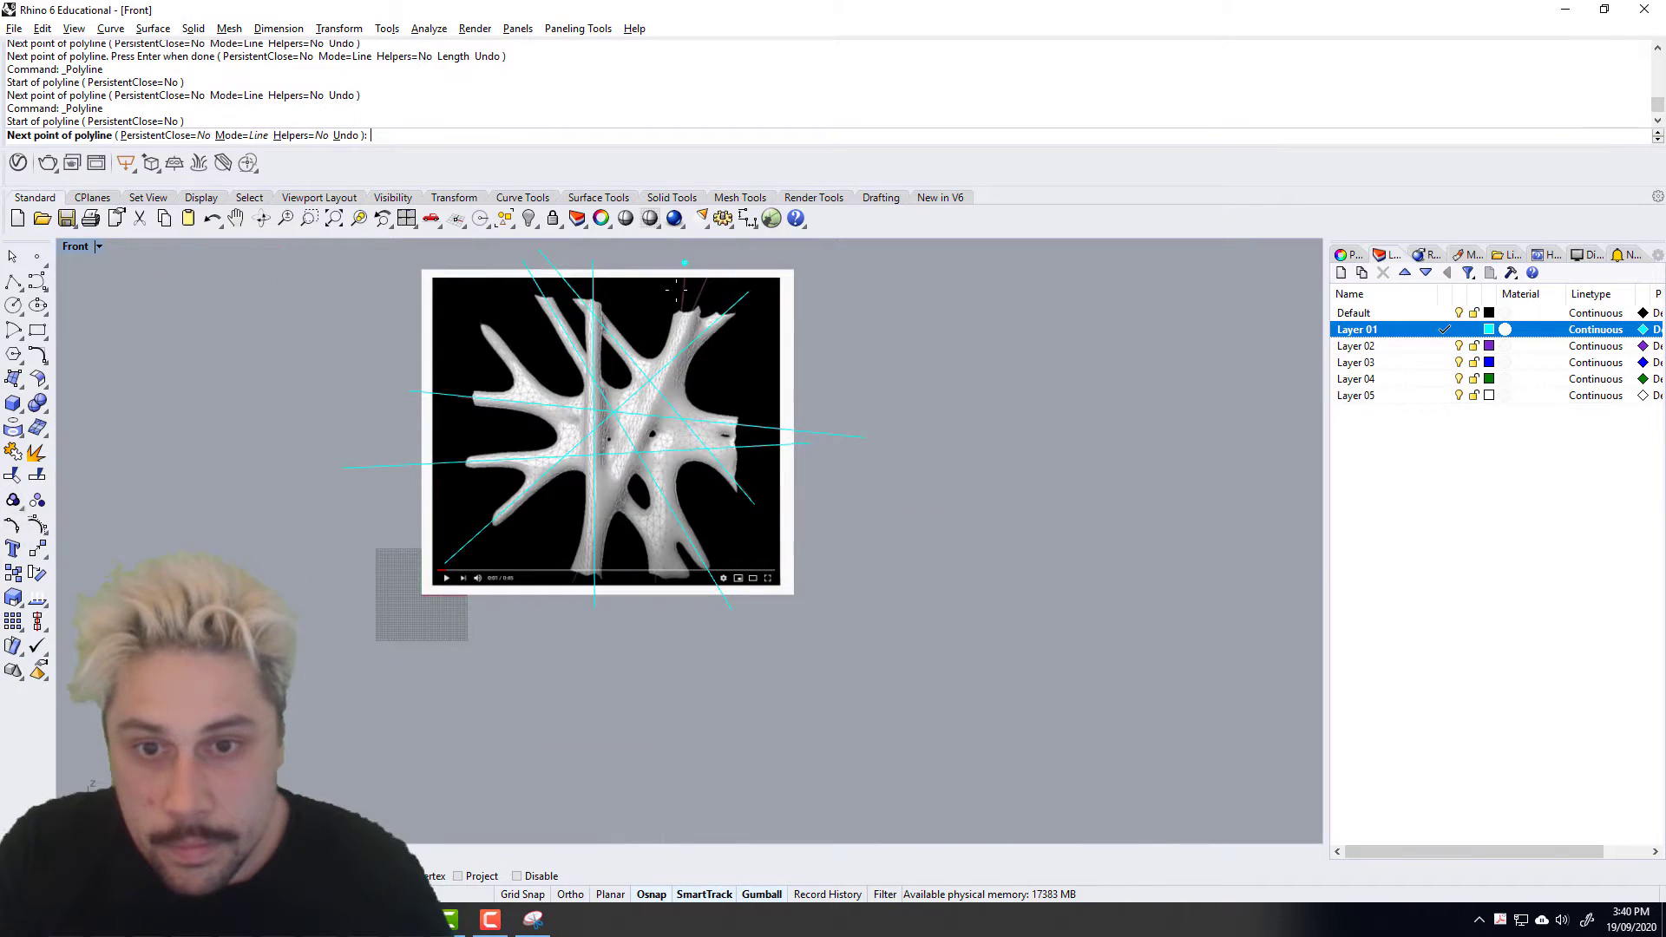
{"action": "left_click", "coordinate": [651, 620]}
{"action": "right_click", "coordinate": [653, 617]}
Step: Draw a slanted polyline along the right axis of the paired upper-right branches, ending below the picture left of the vertical trunk
{"action": "scroll", "coordinate": [709, 285], "scroll_direction": "up", "scroll_amount": 8}
{"action": "right_click_drag", "start_coordinate": [708, 284], "coordinate": [713, 402]}
{"action": "right_click", "coordinate": [715, 399]}
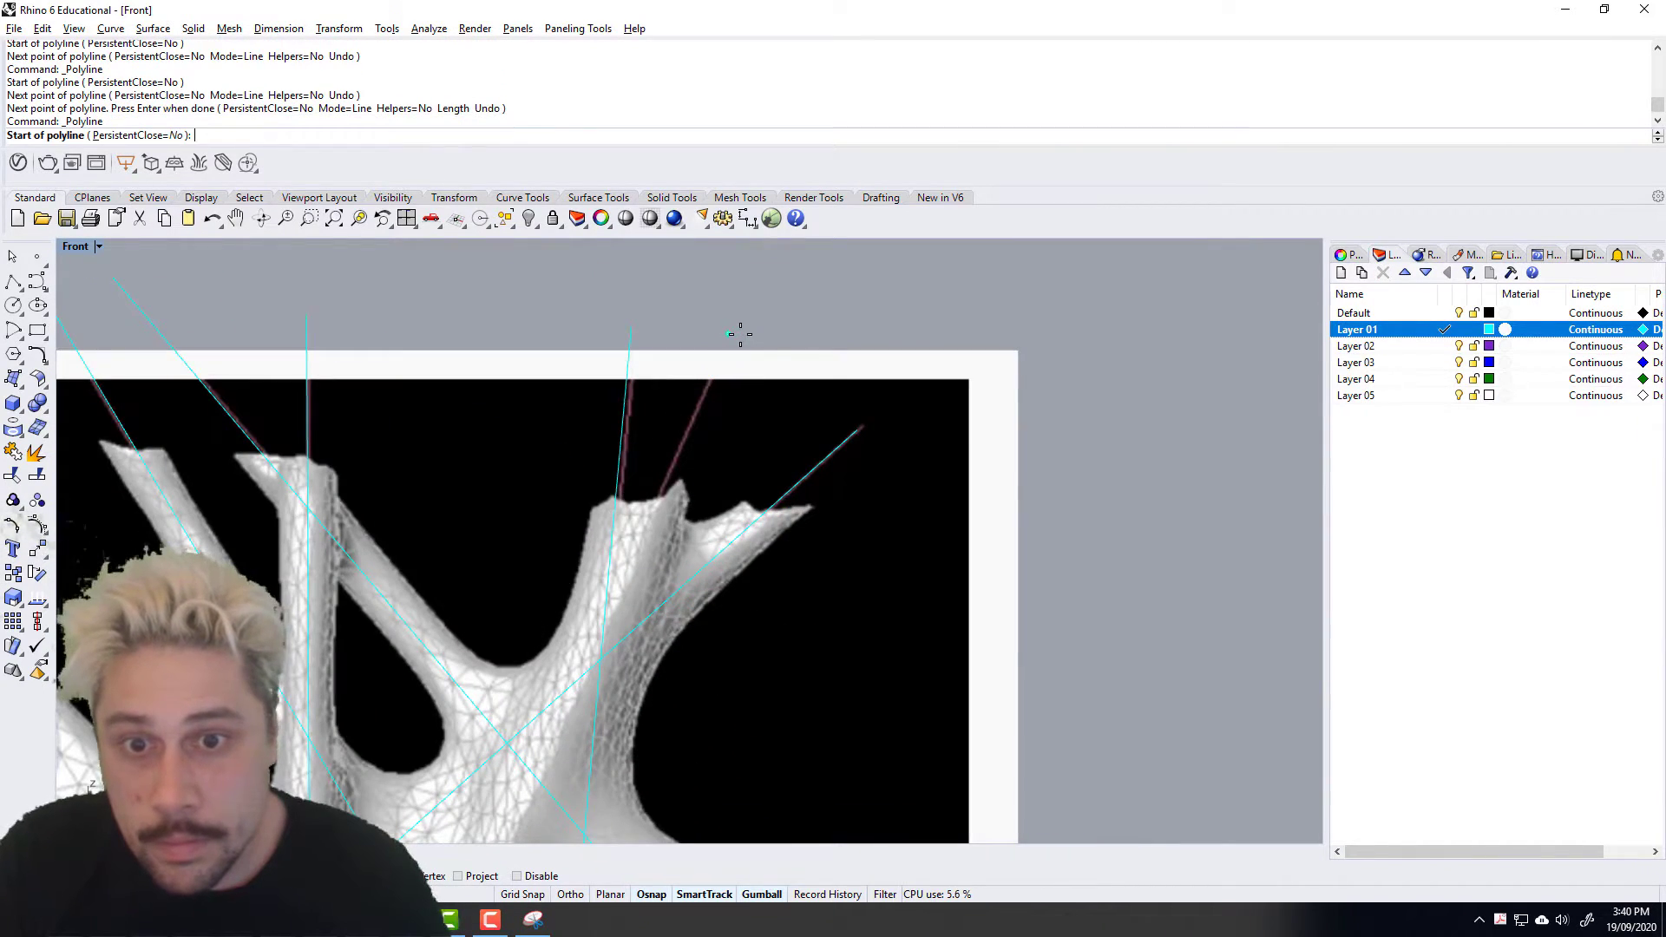
{"action": "left_click", "coordinate": [740, 326]}
{"action": "scroll", "coordinate": [741, 326], "scroll_direction": "down", "scroll_amount": 5}
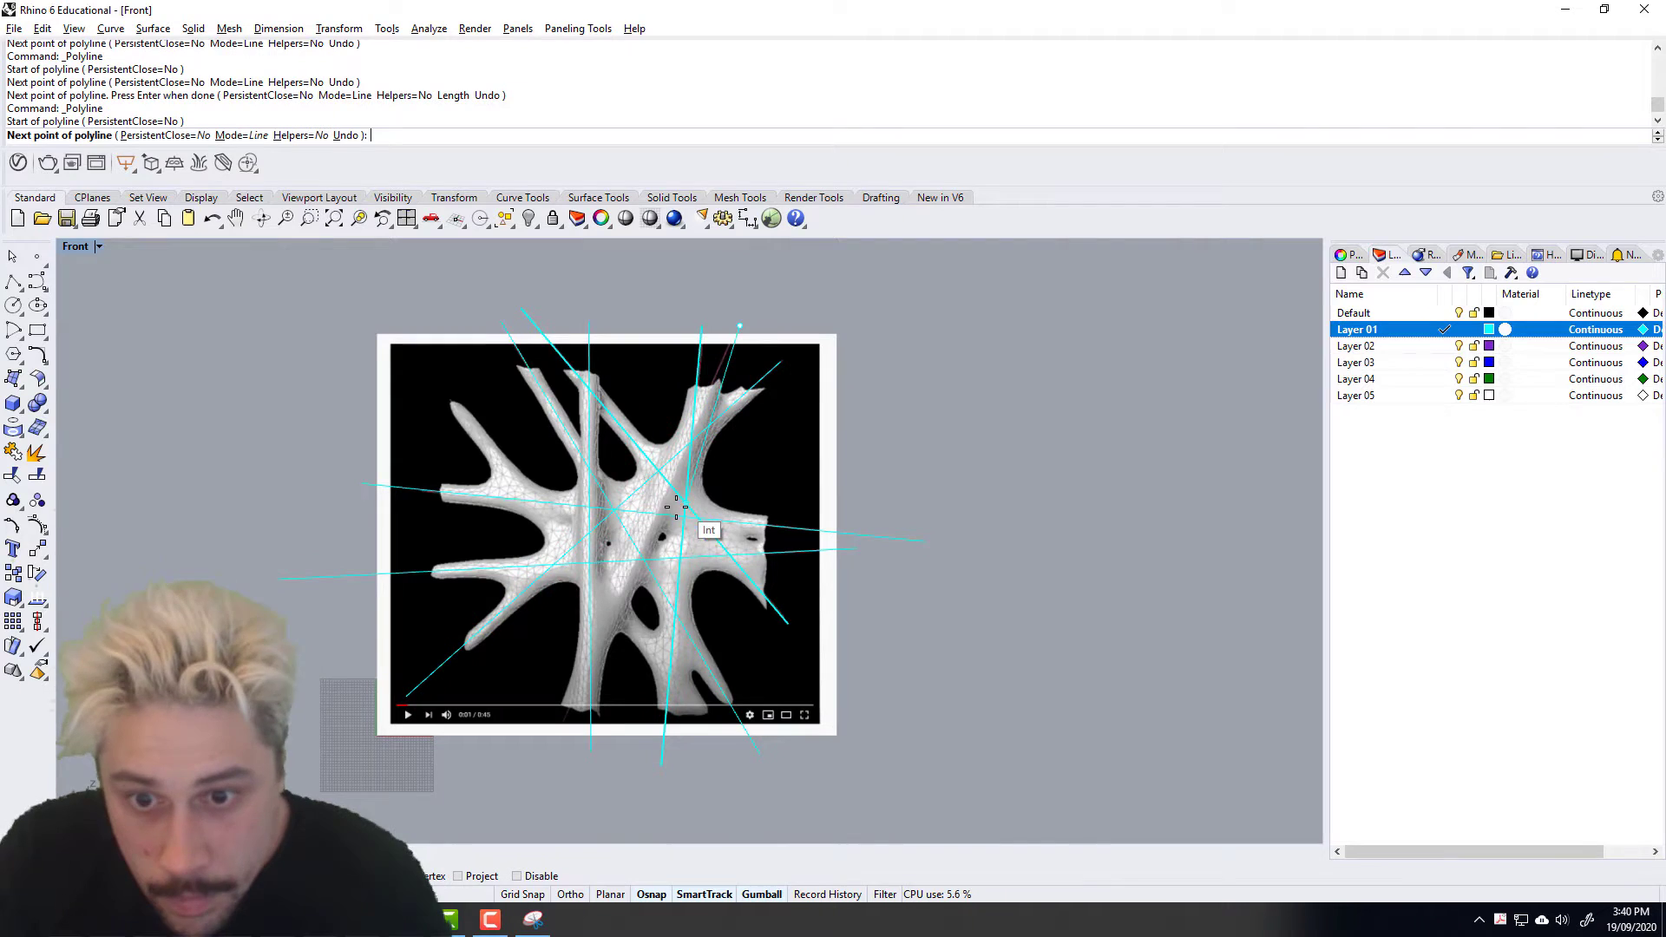
{"action": "left_click", "coordinate": [546, 759]}
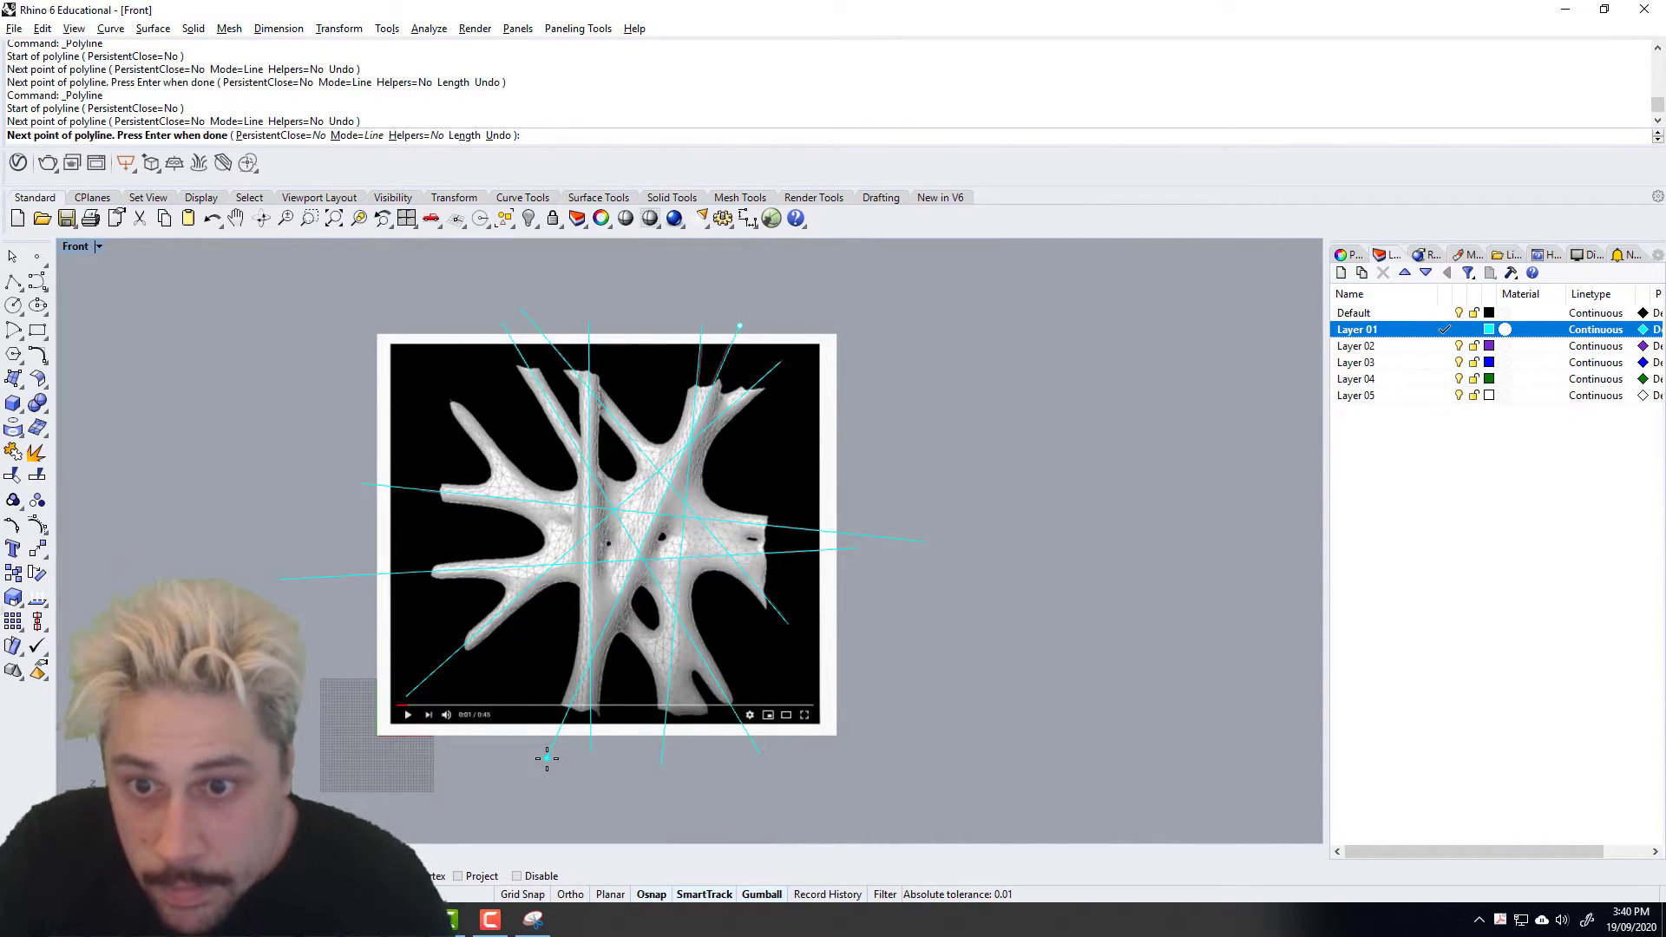
{"action": "right_click", "coordinate": [547, 758]}
Step: Draw a diagonal polyline from beyond the tip of the outermost upper-left branch to below the picture at its lower right
{"action": "scroll", "coordinate": [456, 427], "scroll_direction": "up", "scroll_amount": 5}
{"action": "right_click", "coordinate": [421, 408]}
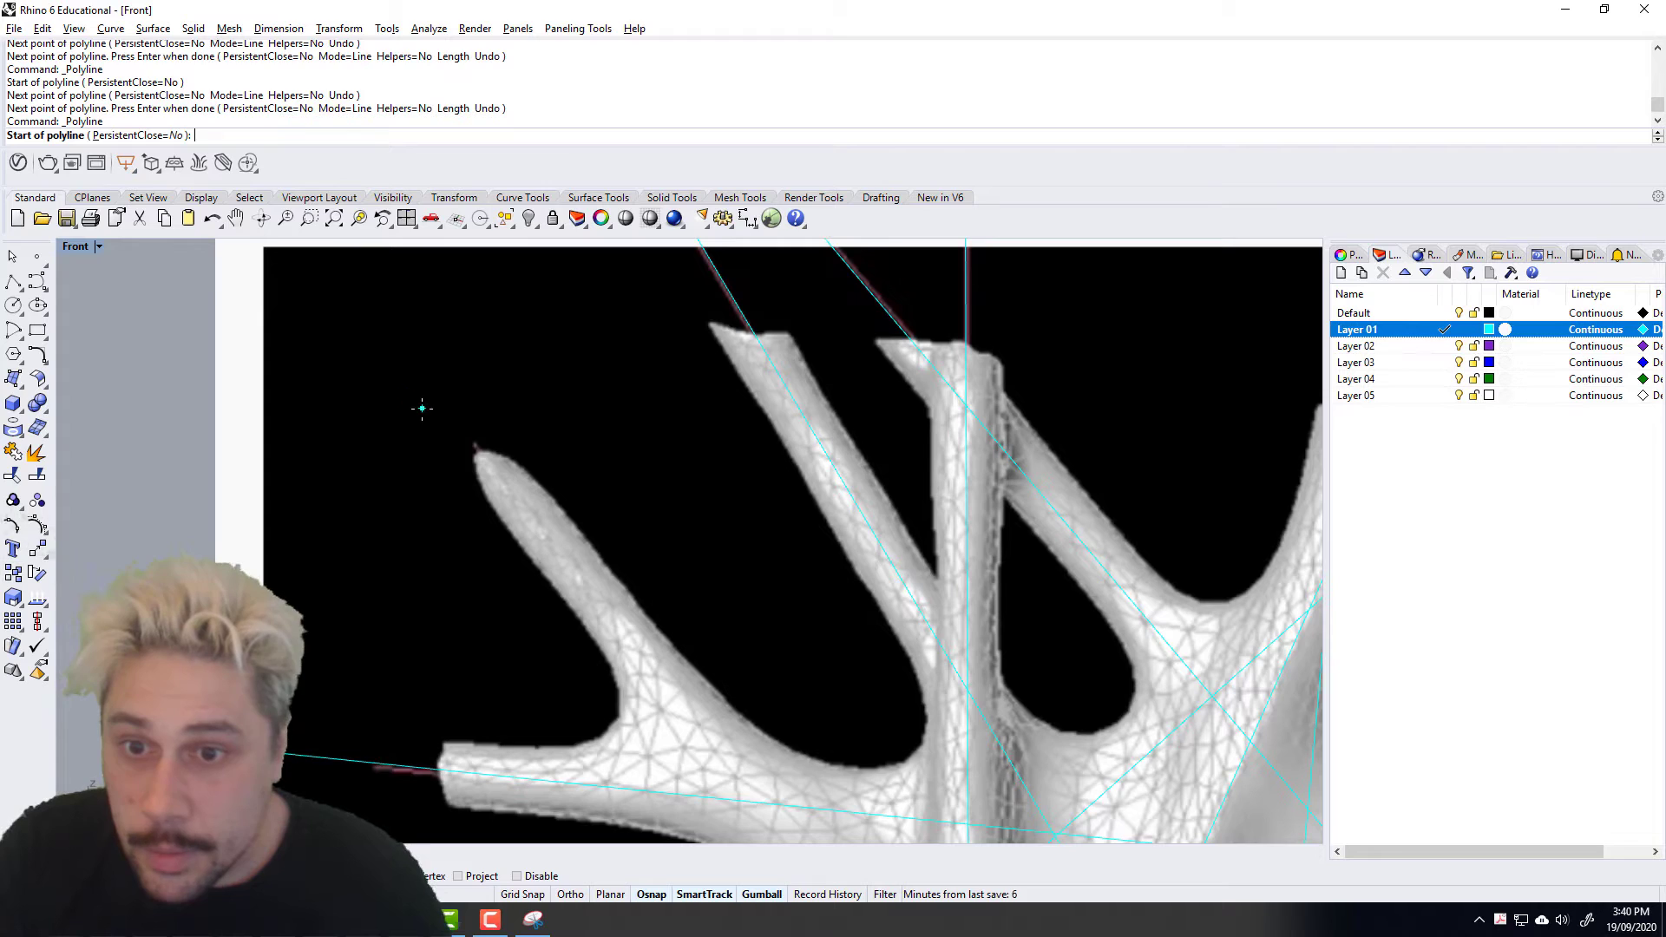
{"action": "left_click", "coordinate": [419, 390]}
{"action": "scroll", "coordinate": [420, 390], "scroll_direction": "down", "scroll_amount": 5}
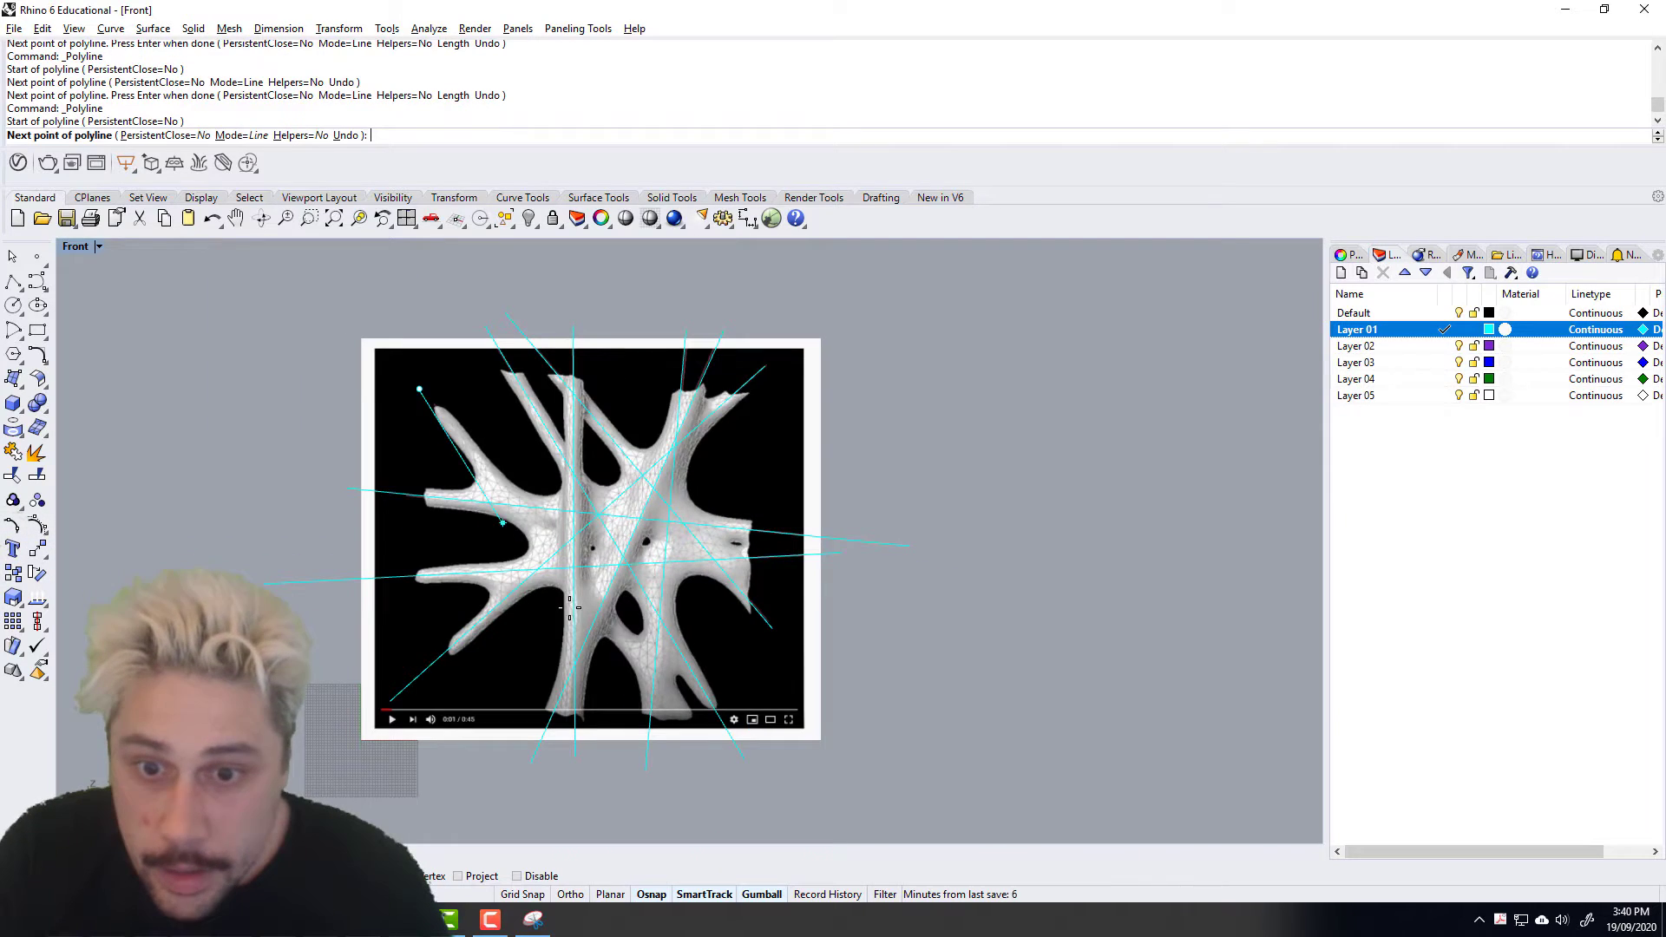
{"action": "left_click", "coordinate": [729, 776]}
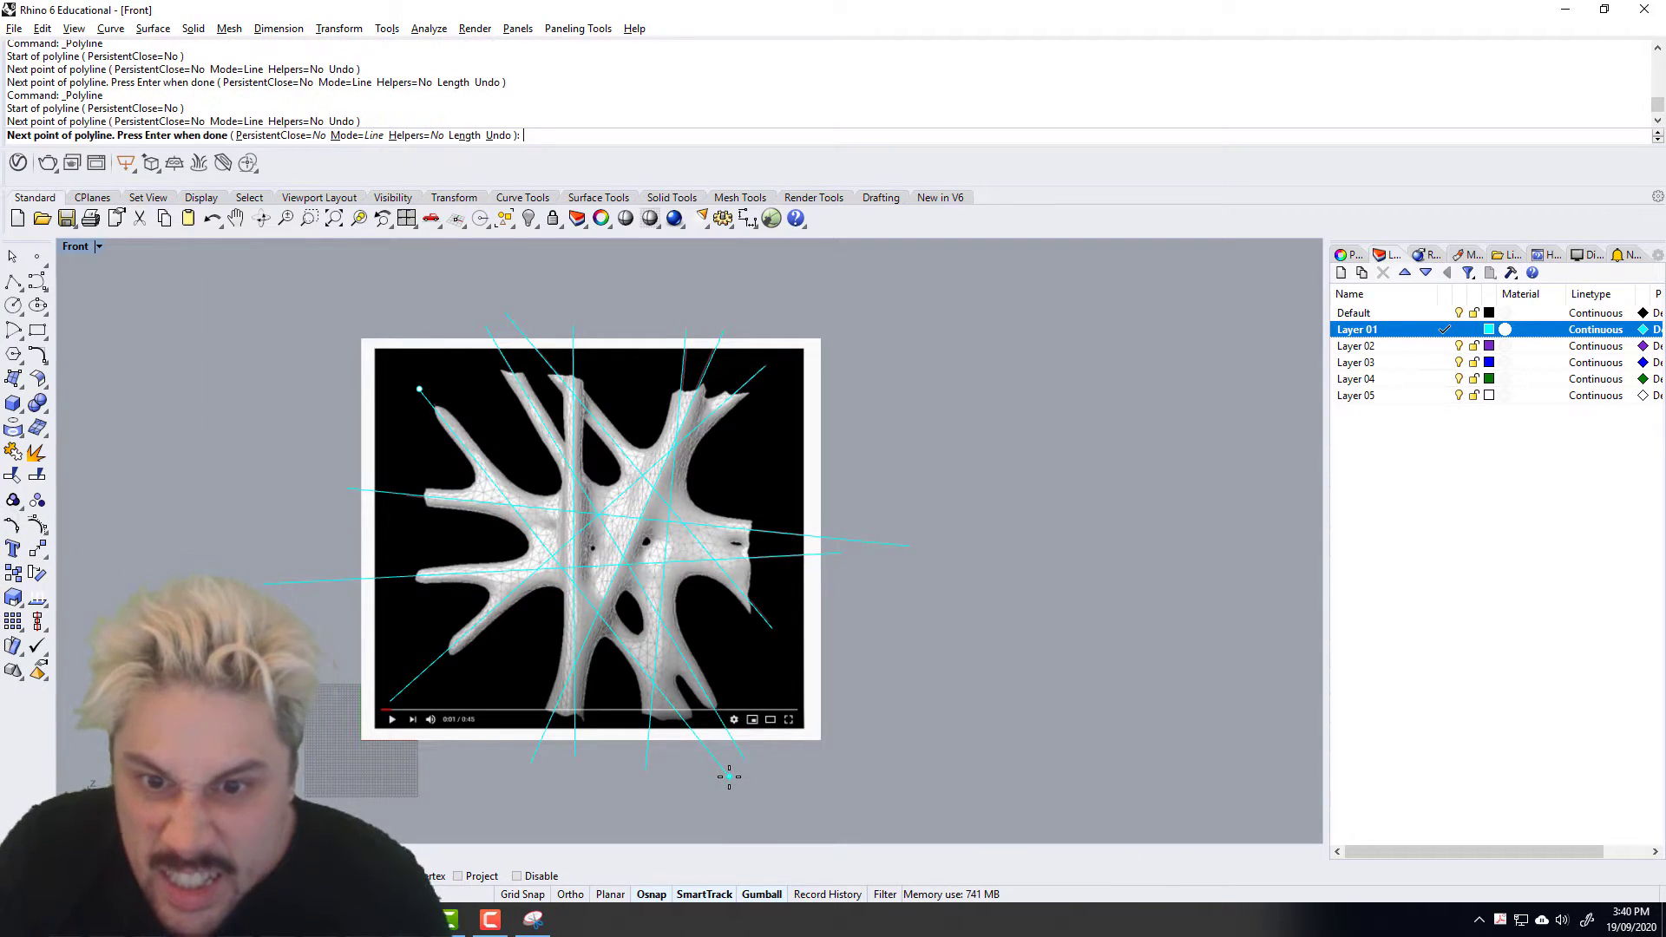
{"action": "right_click", "coordinate": [731, 773]}
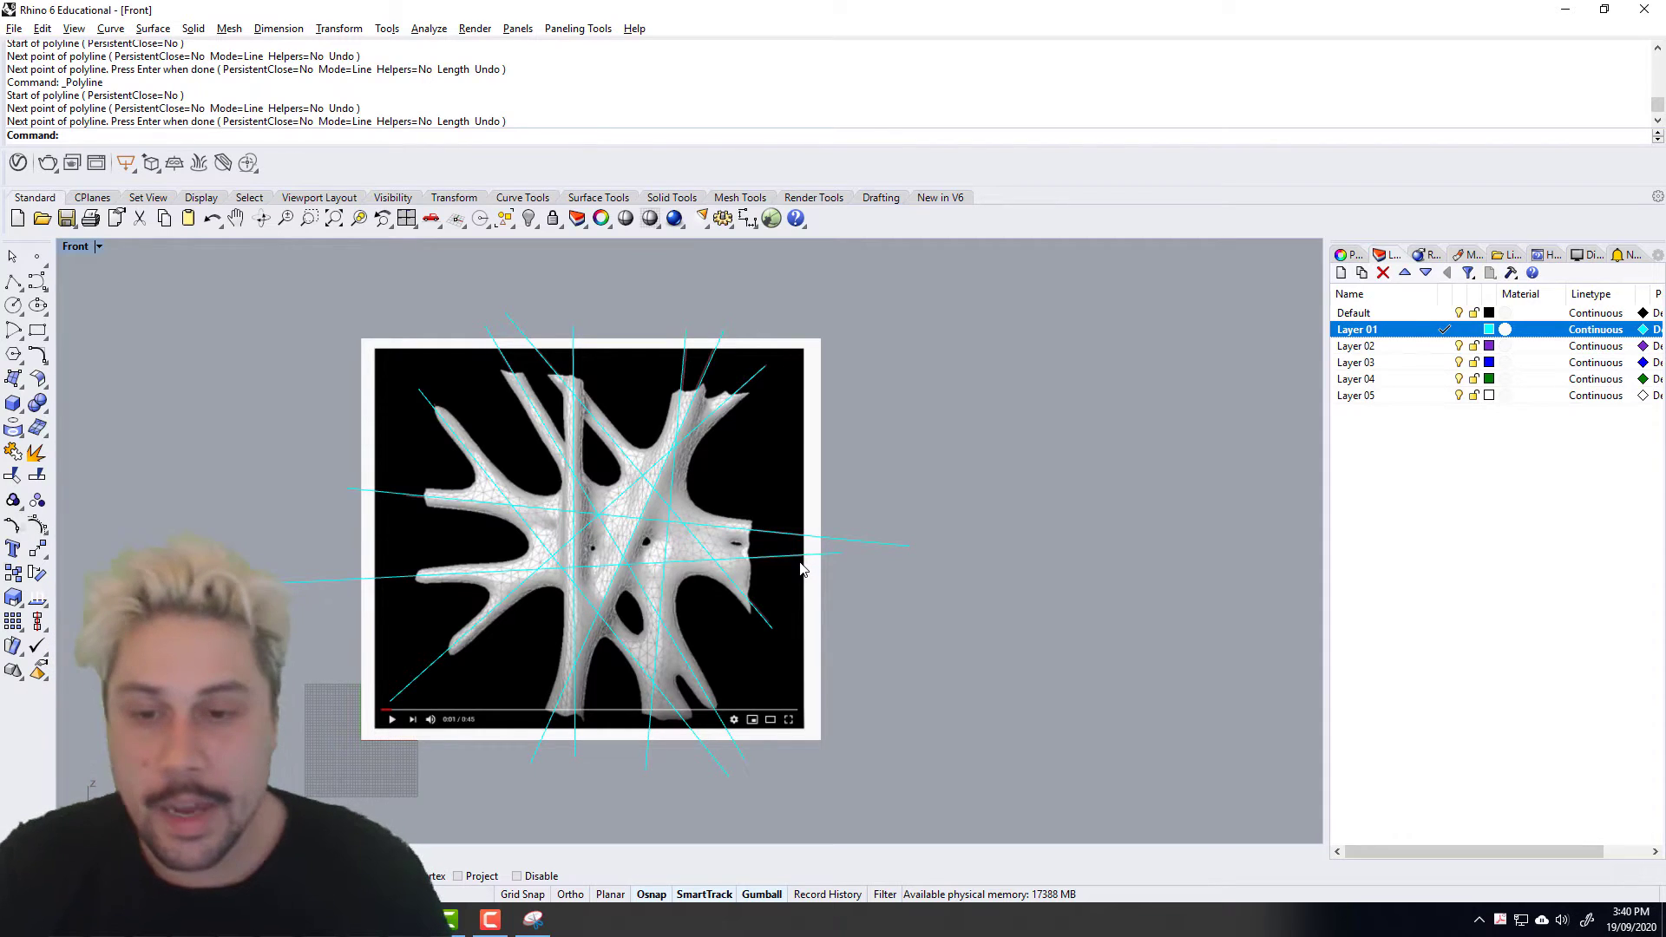
Step: Examine the traced axis lines against the picture in the Front view and from several angles in the Perspective view
{"action": "right_click_drag", "start_coordinate": [625, 592], "coordinate": [699, 611]}
{"action": "scroll", "coordinate": [631, 554], "scroll_direction": "up", "scroll_amount": 8}
{"action": "scroll", "coordinate": [633, 542], "scroll_direction": "down", "scroll_amount": 4}
{"action": "right_click_drag", "start_coordinate": [876, 560], "coordinate": [775, 514]}
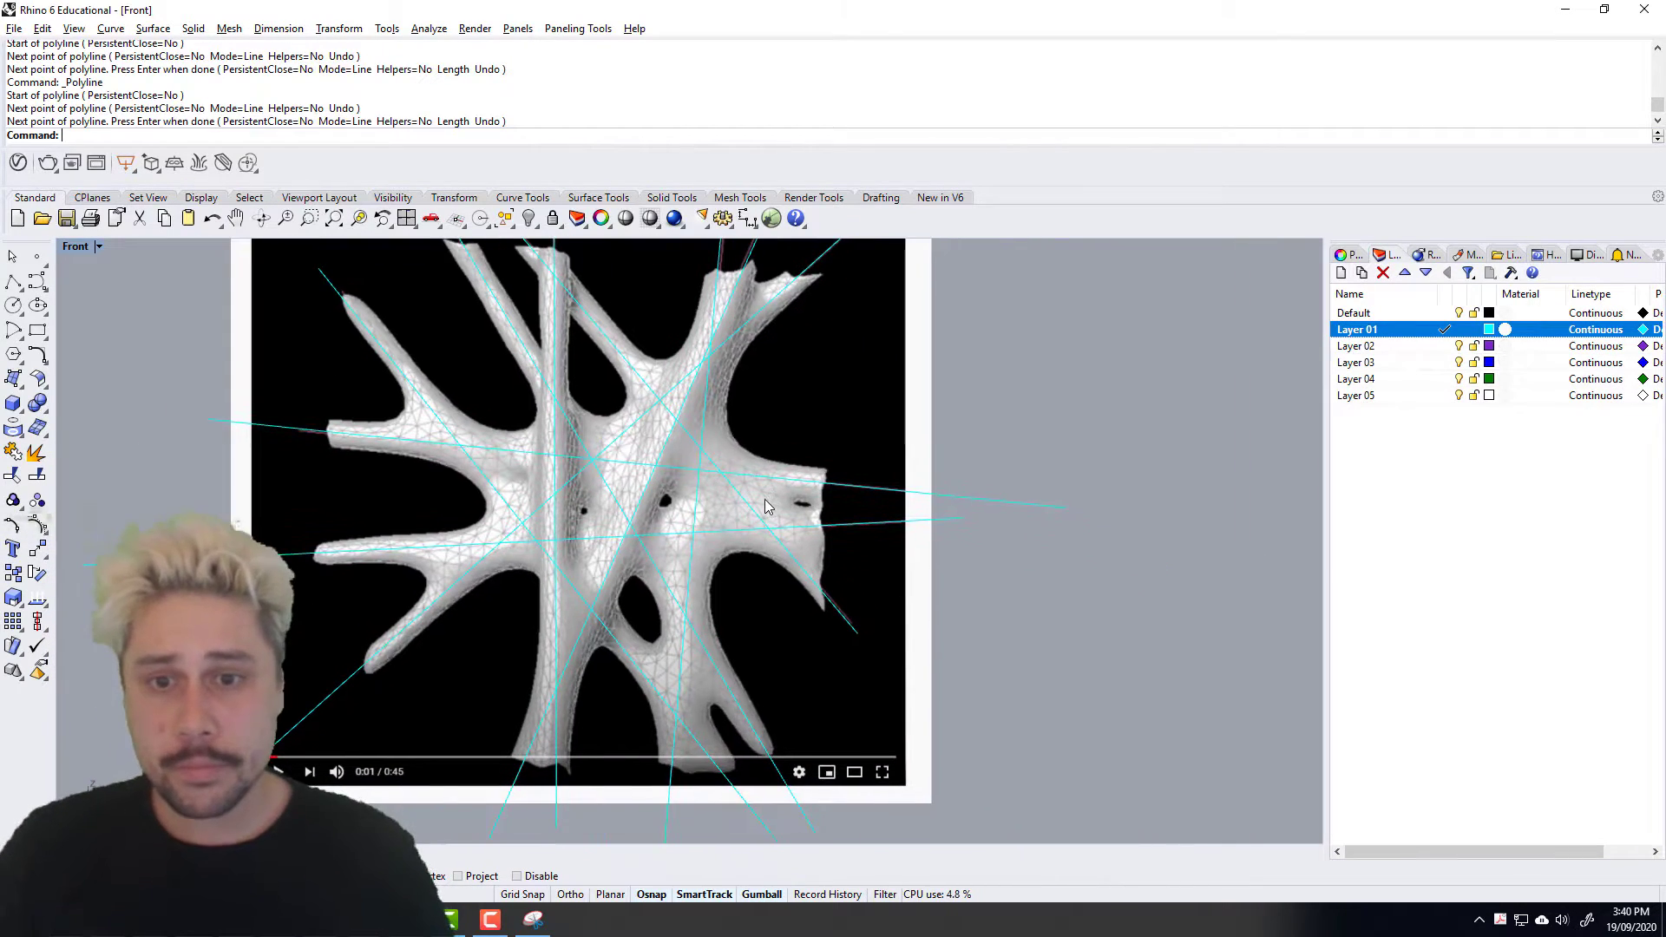
{"action": "scroll", "coordinate": [449, 571], "scroll_direction": "down", "scroll_amount": 4}
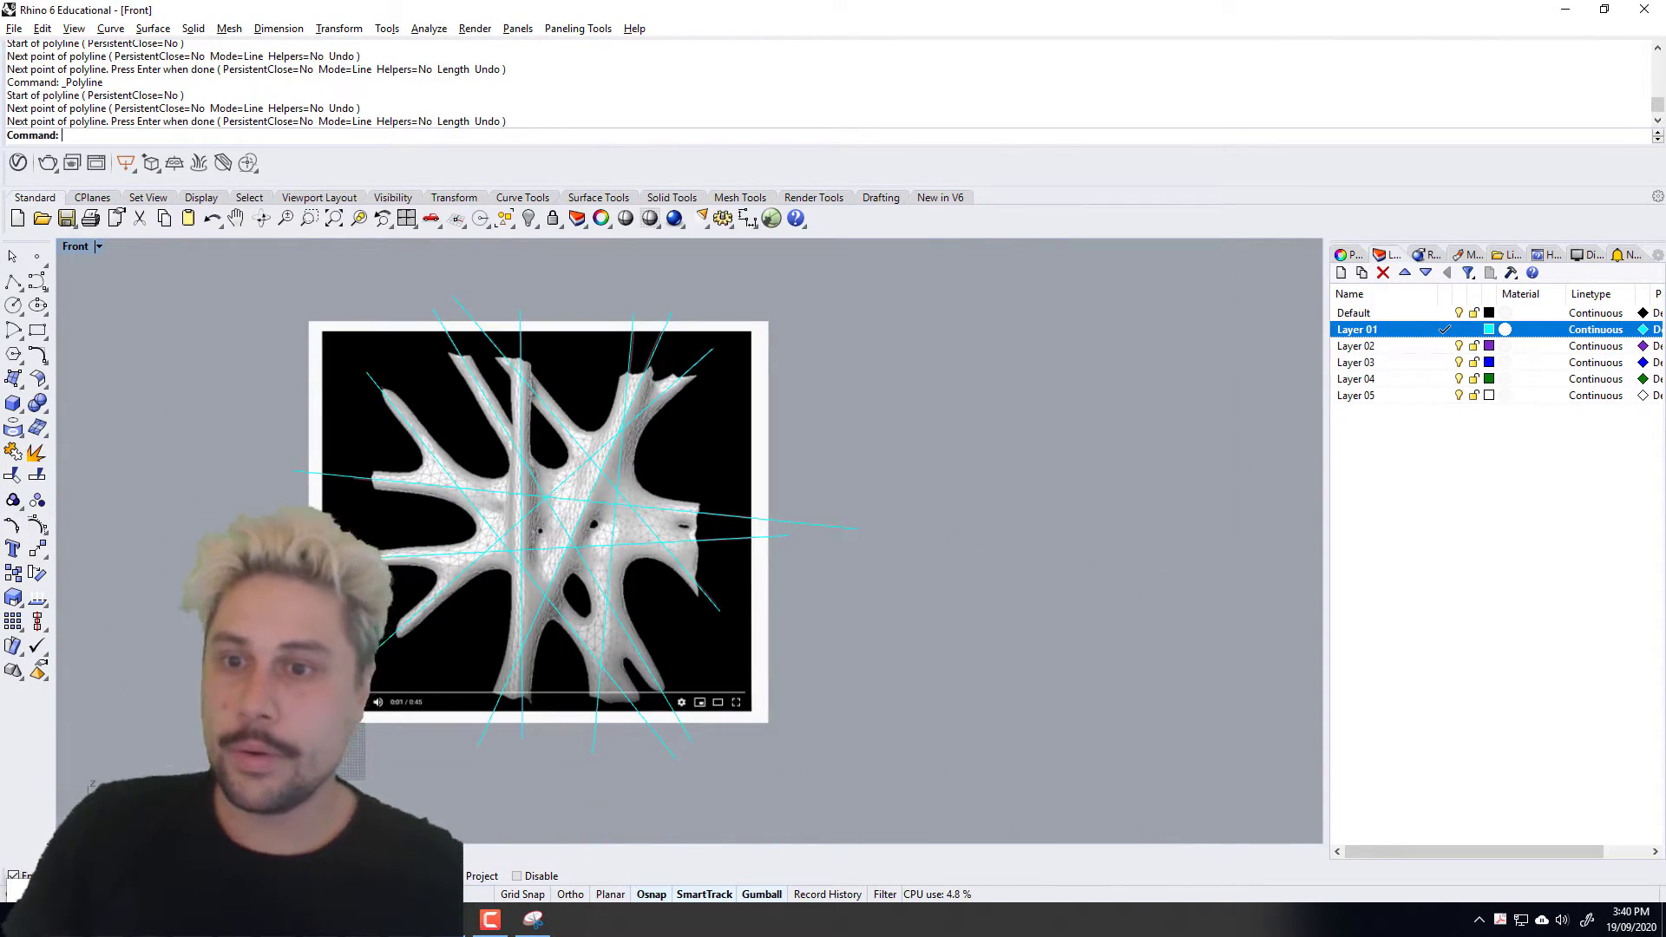
{"action": "scroll", "coordinate": [476, 417], "scroll_direction": "up", "scroll_amount": 4}
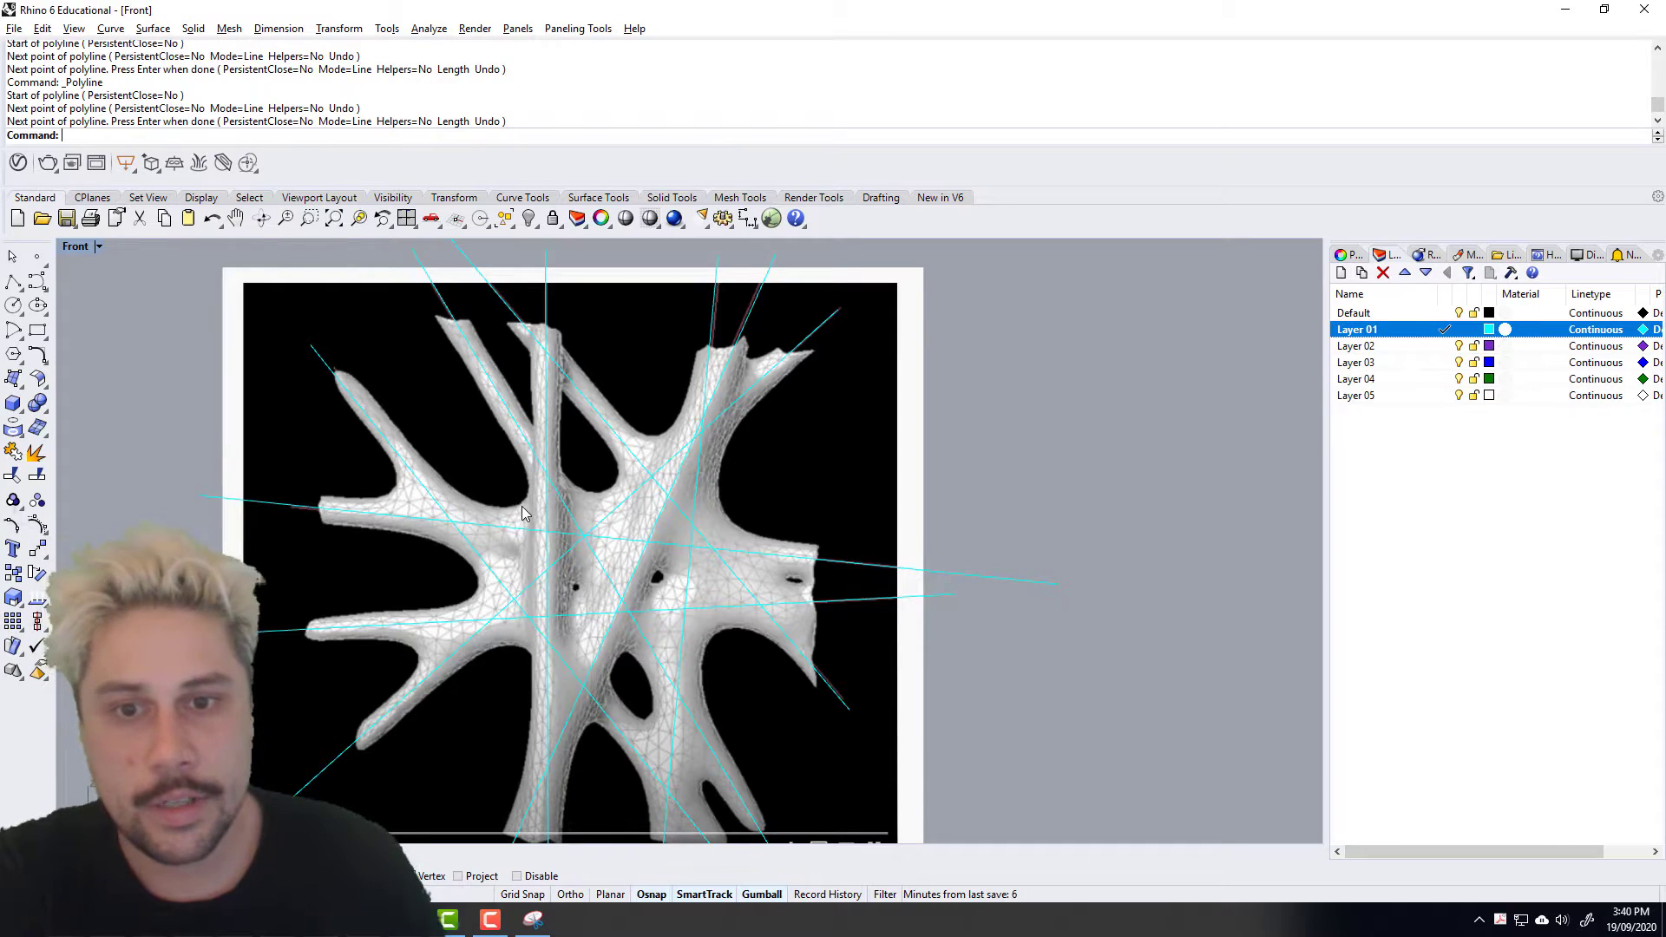
{"action": "right_click_drag", "start_coordinate": [523, 512], "coordinate": [544, 468]}
{"action": "scroll", "coordinate": [548, 633], "scroll_direction": "down", "scroll_amount": 10}
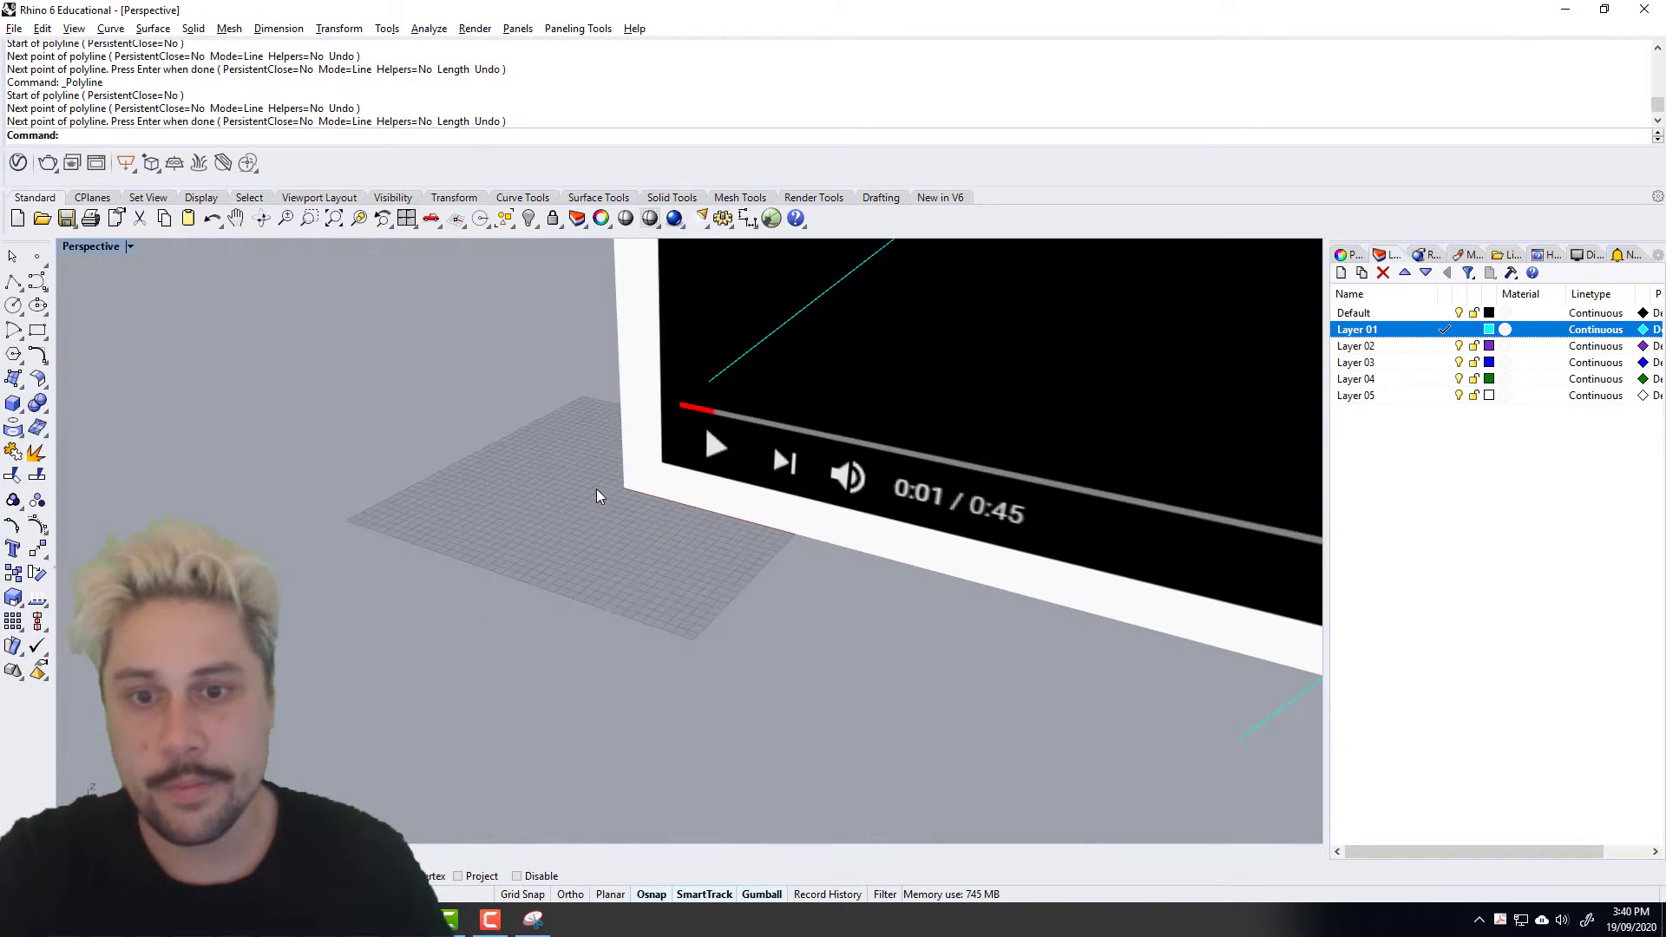
{"action": "right_click_drag", "start_coordinate": [642, 449], "coordinate": [799, 476]}
{"action": "right_click_drag", "start_coordinate": [790, 333], "coordinate": [691, 291], "text": "shift"}
{"action": "right_click_drag", "start_coordinate": [724, 475], "coordinate": [618, 486]}
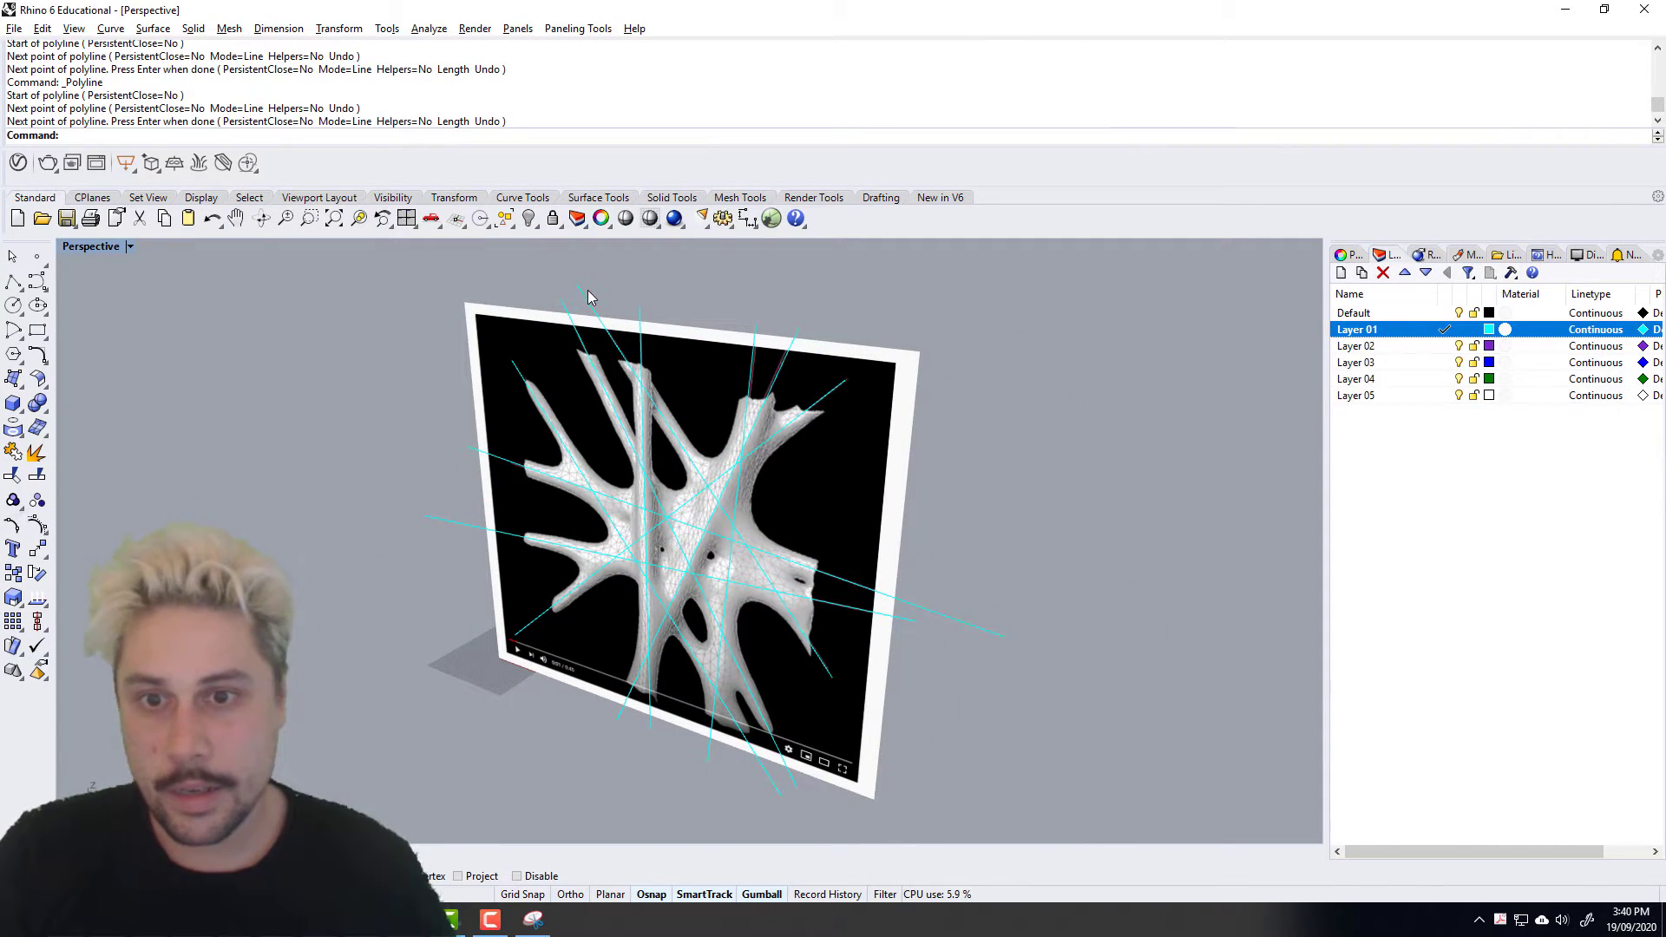
{"action": "scroll", "coordinate": [585, 293], "scroll_direction": "down", "scroll_amount": 5}
{"action": "right_click_drag", "start_coordinate": [673, 617], "coordinate": [586, 629]}
Step: Select all the traced axis lines and show their control points with the PointsOn command
{"action": "left_click_drag", "start_coordinate": [439, 675], "coordinate": [881, 268]}
{"action": "right_click_drag", "start_coordinate": [893, 448], "coordinate": [870, 479]}
{"action": "scroll", "coordinate": [870, 482], "scroll_direction": "up", "scroll_amount": 2}
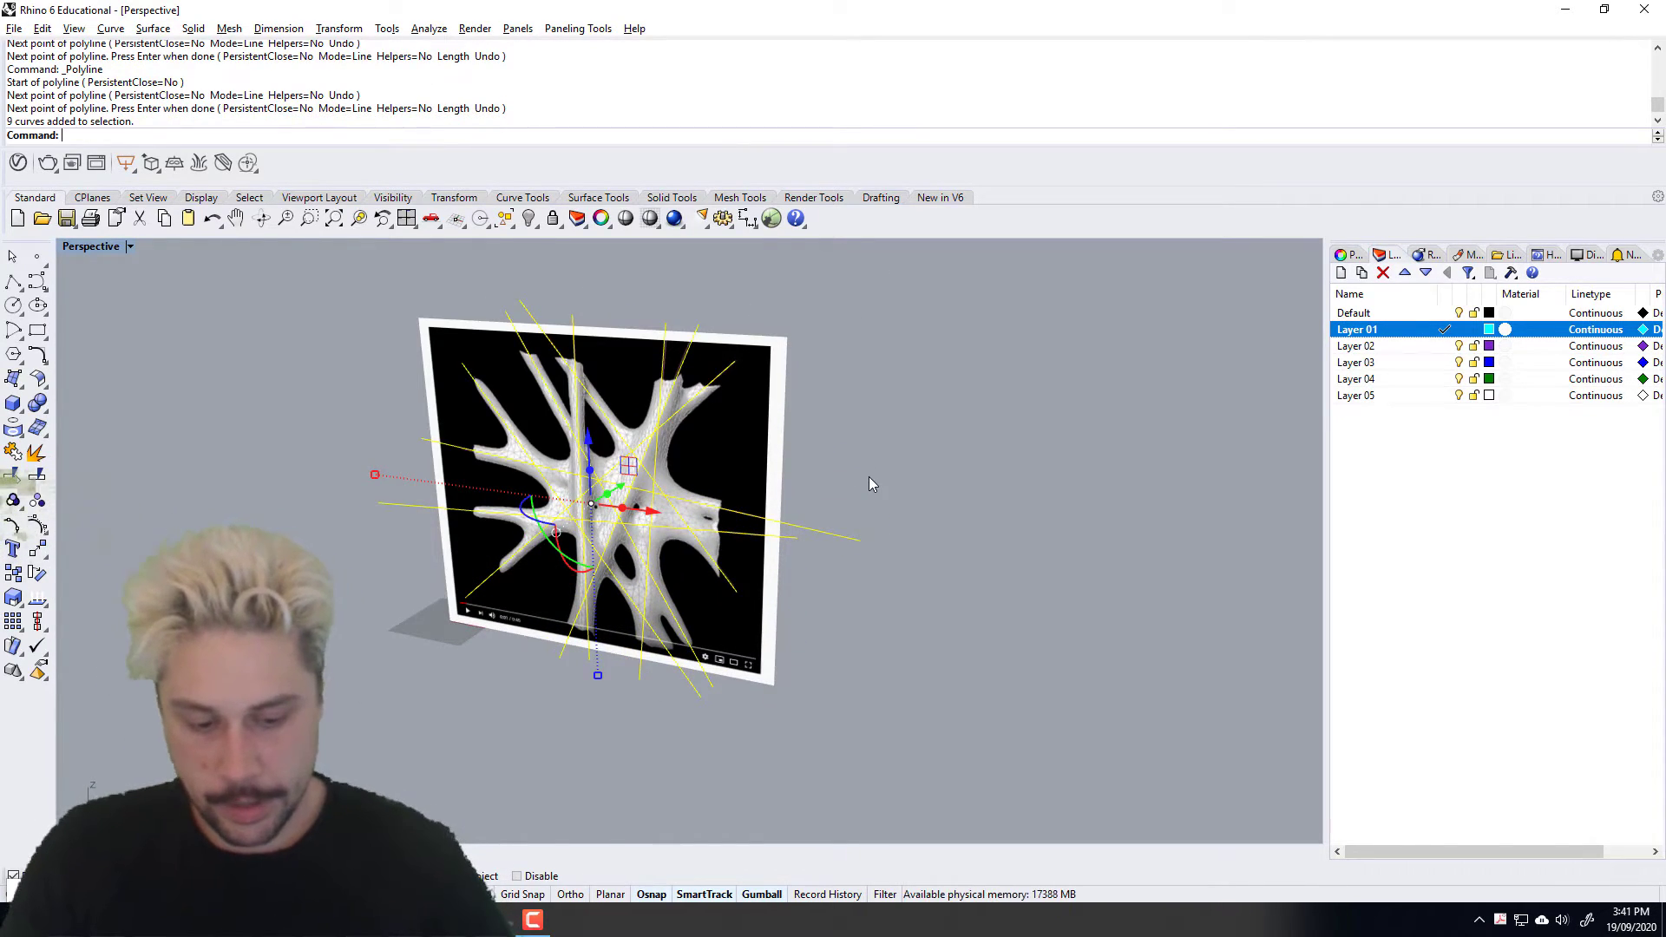
{"action": "type", "text": "Points"}
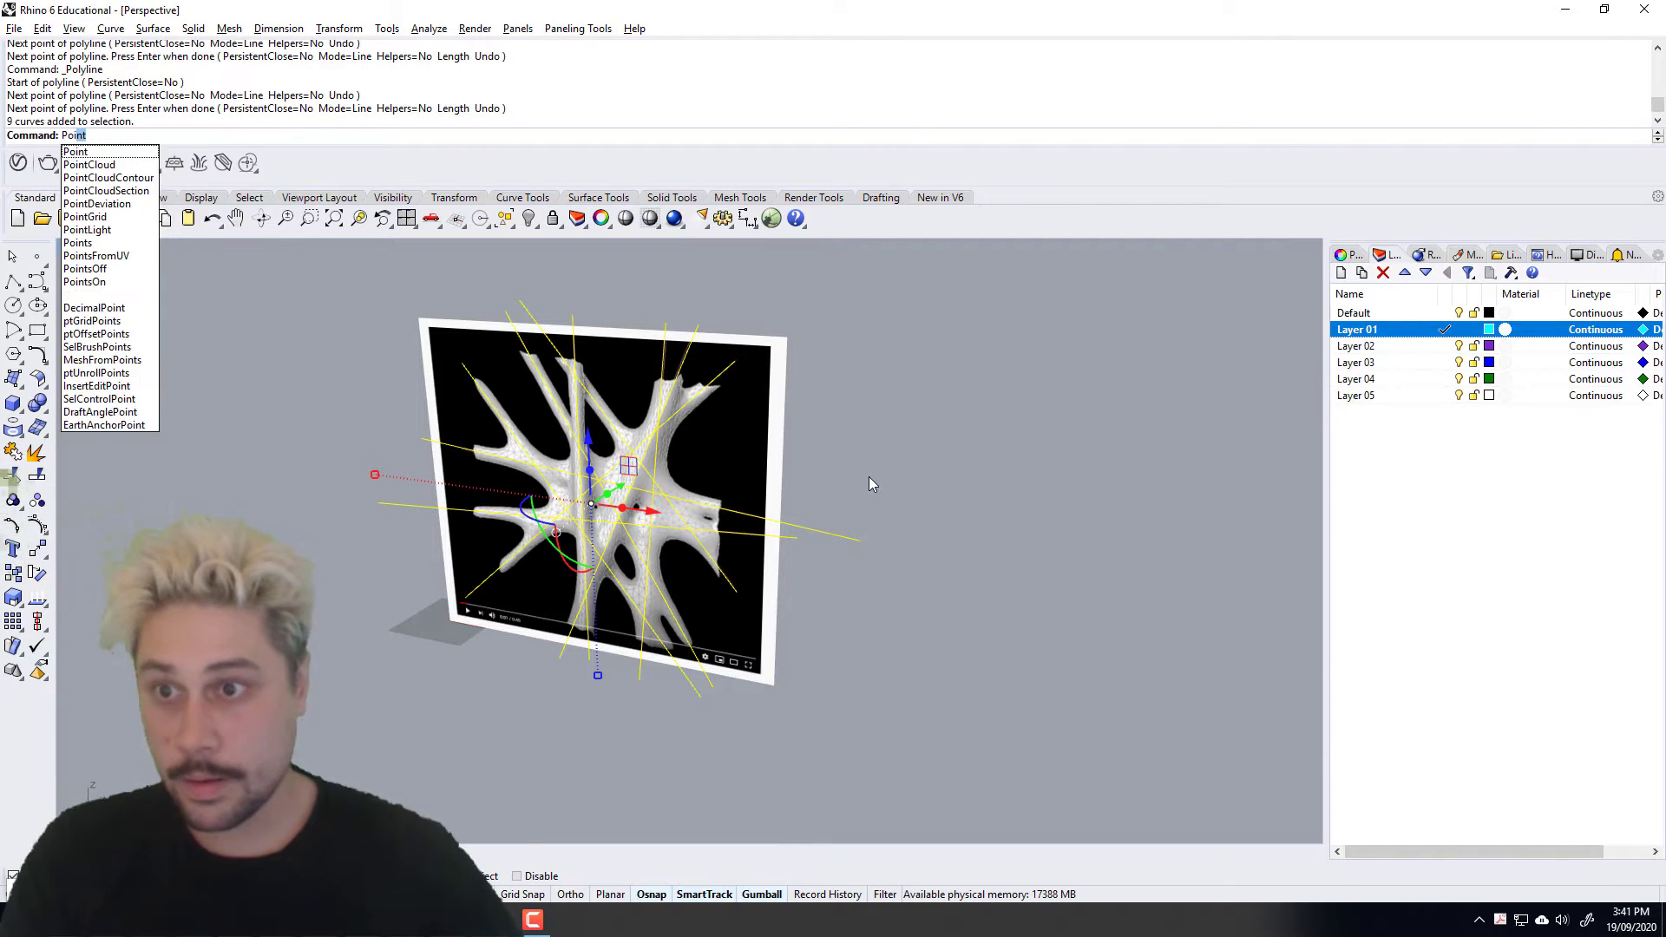
{"action": "key", "text": "Down"}
{"action": "key", "text": "Down"}
{"action": "key", "text": "Down"}
{"action": "key", "text": "Down"}
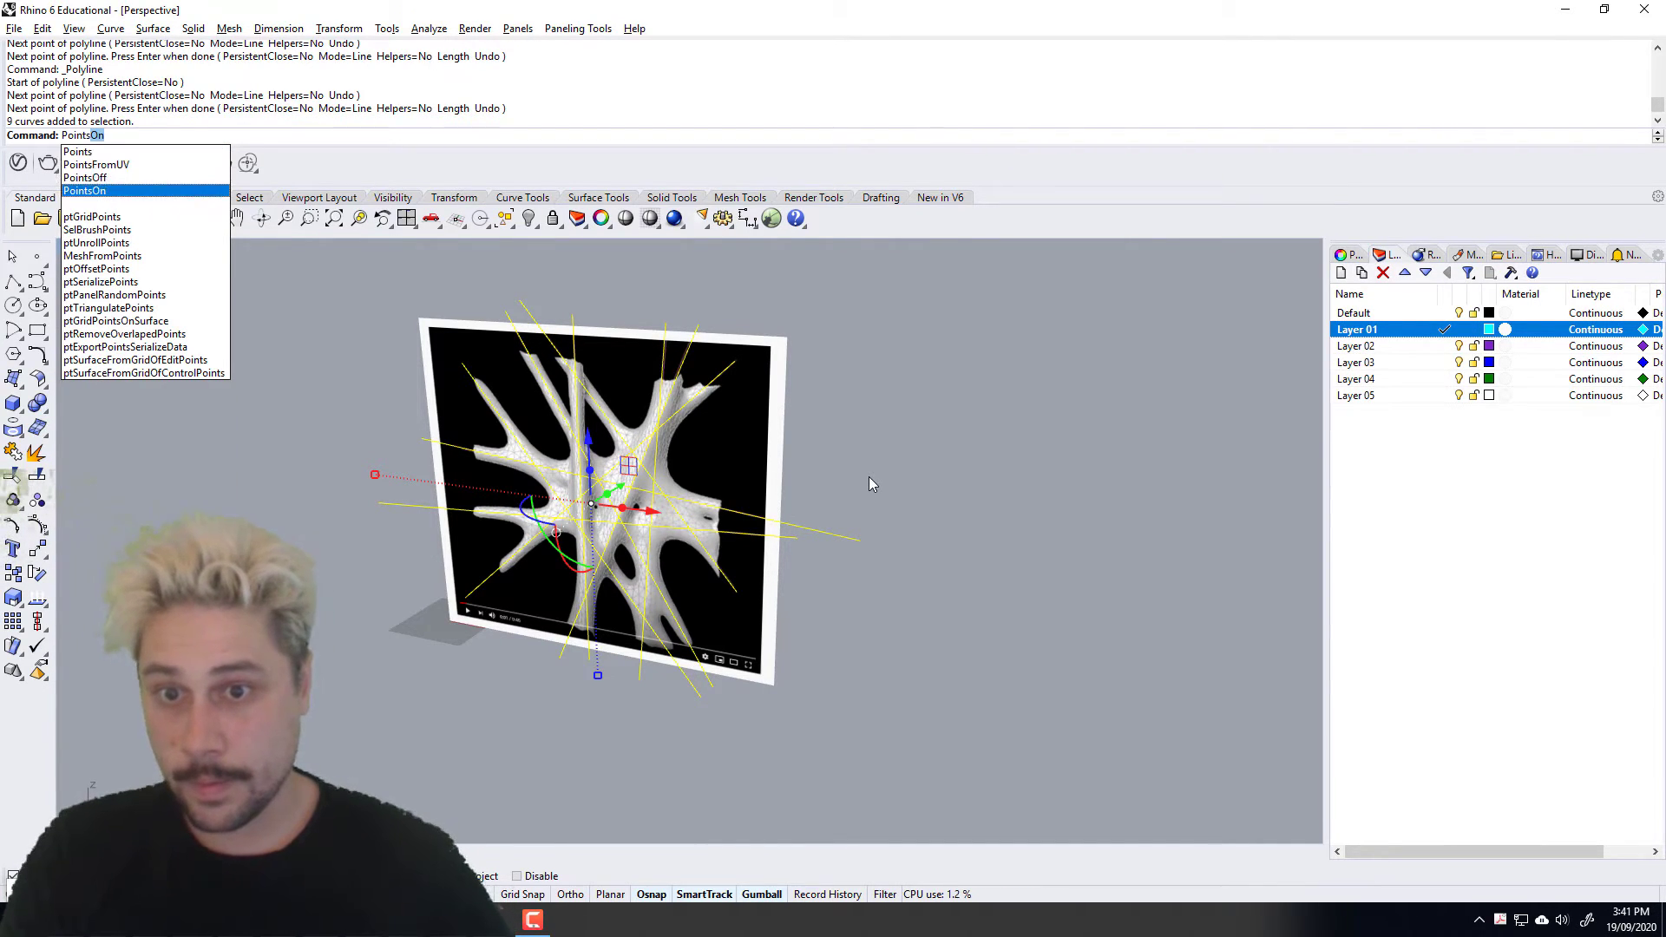
{"action": "key", "text": "Return"}
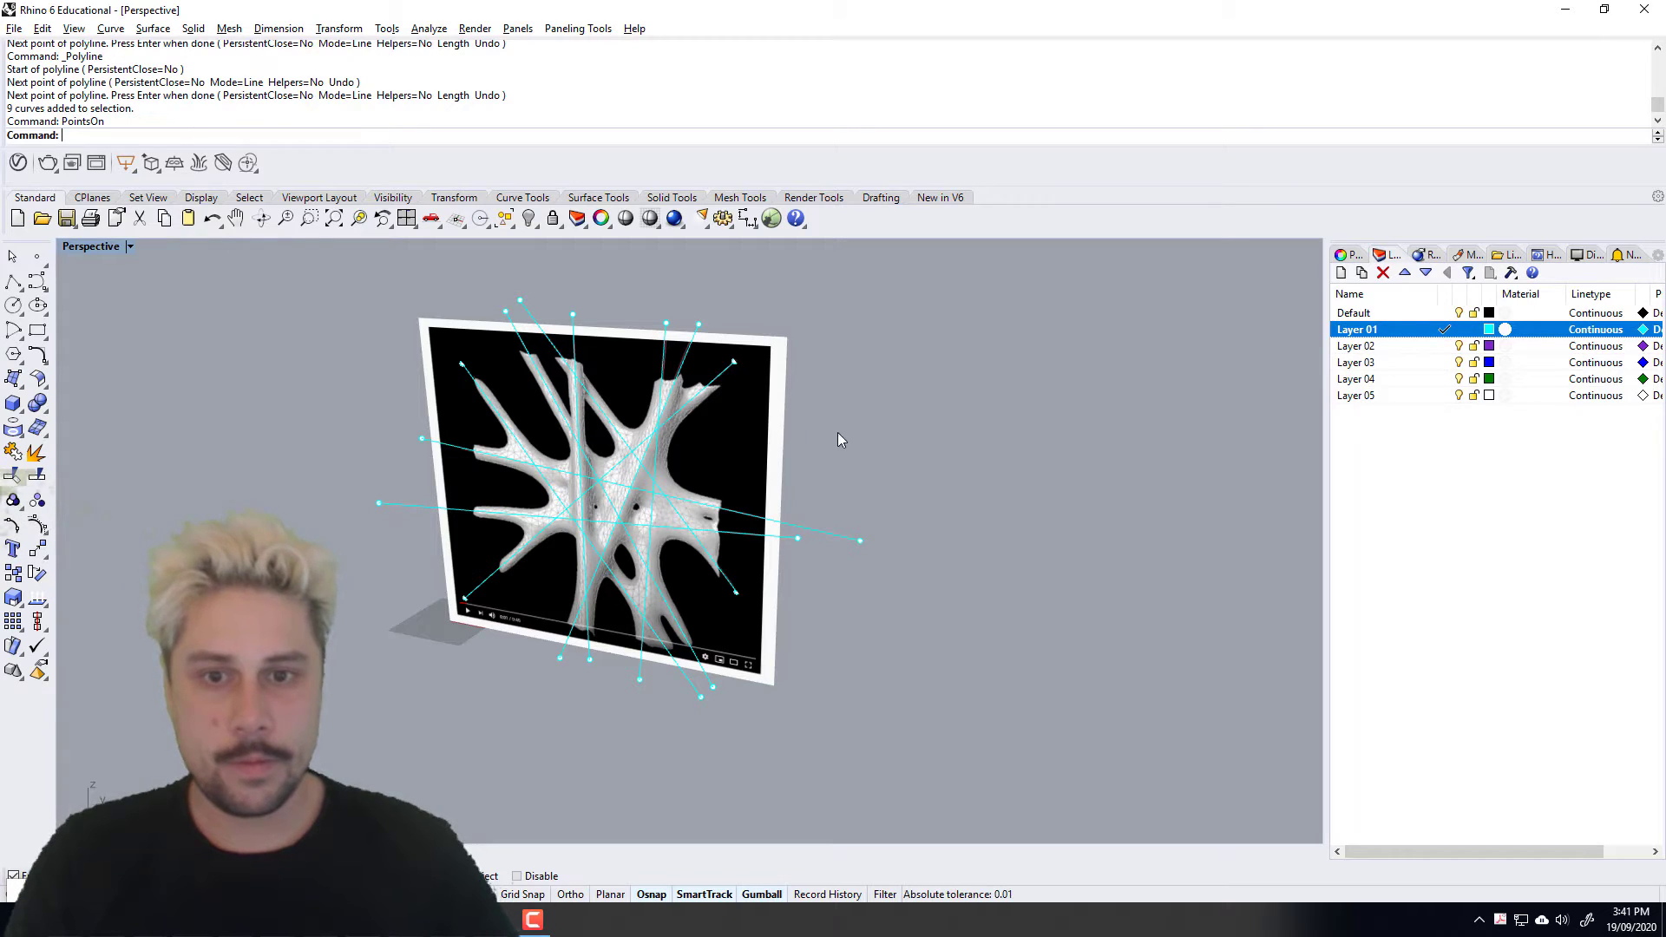
{"action": "right_click_drag", "start_coordinate": [545, 288], "coordinate": [566, 295], "text": "shift"}
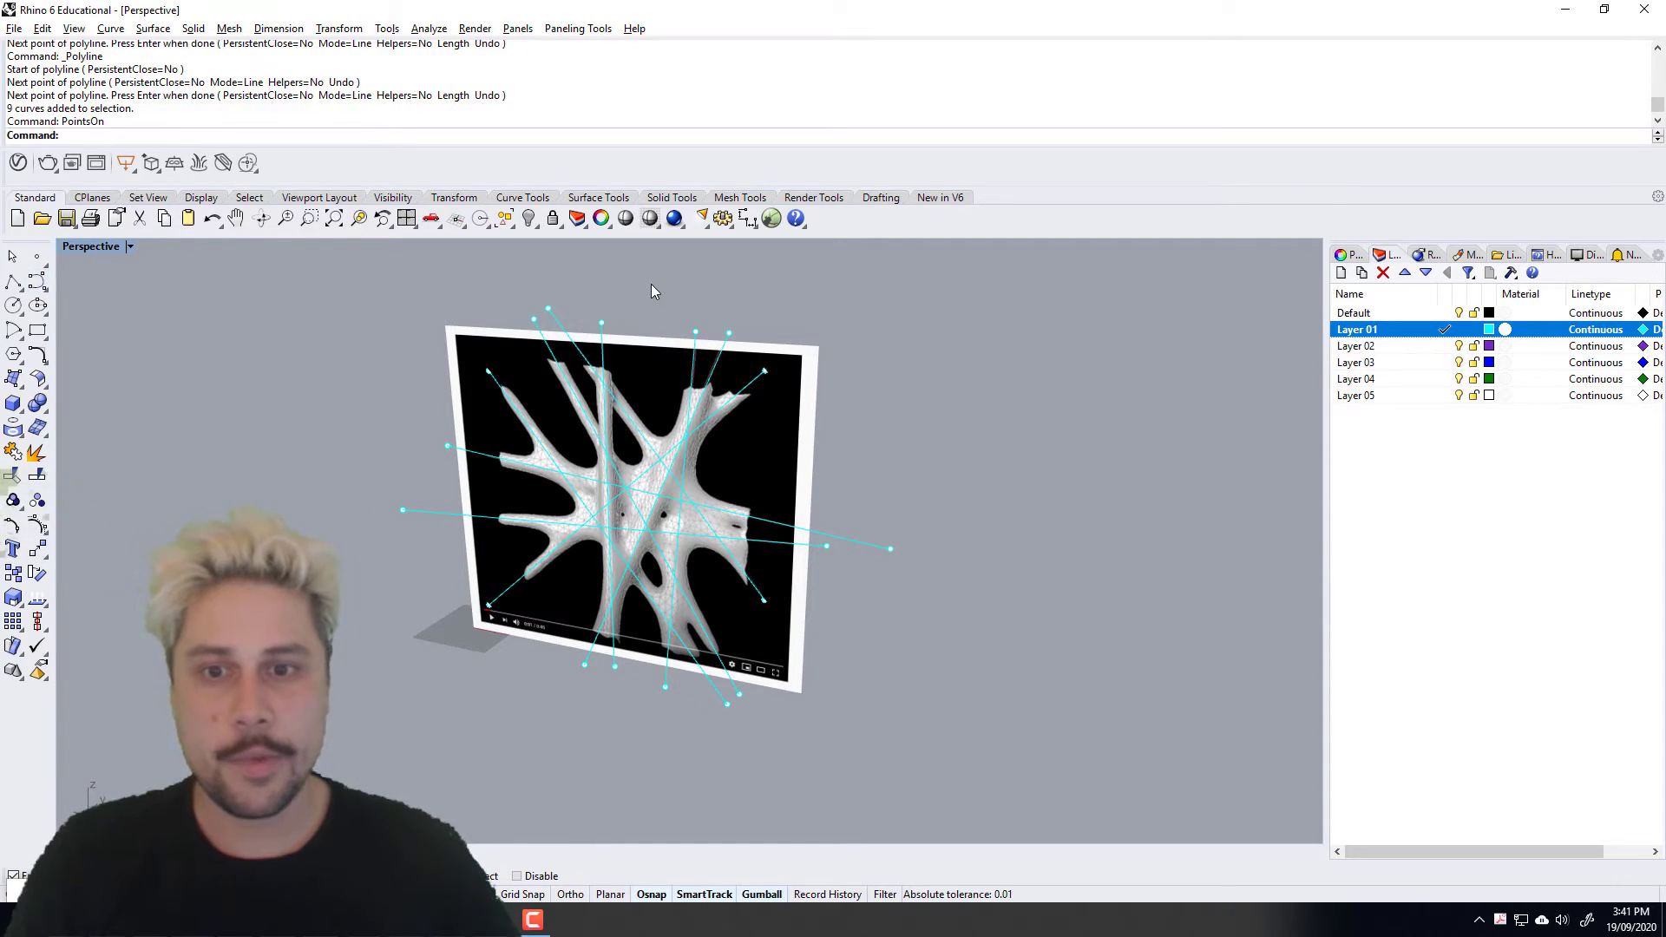
{"action": "scroll", "coordinate": [590, 297], "scroll_direction": "up", "scroll_amount": 4}
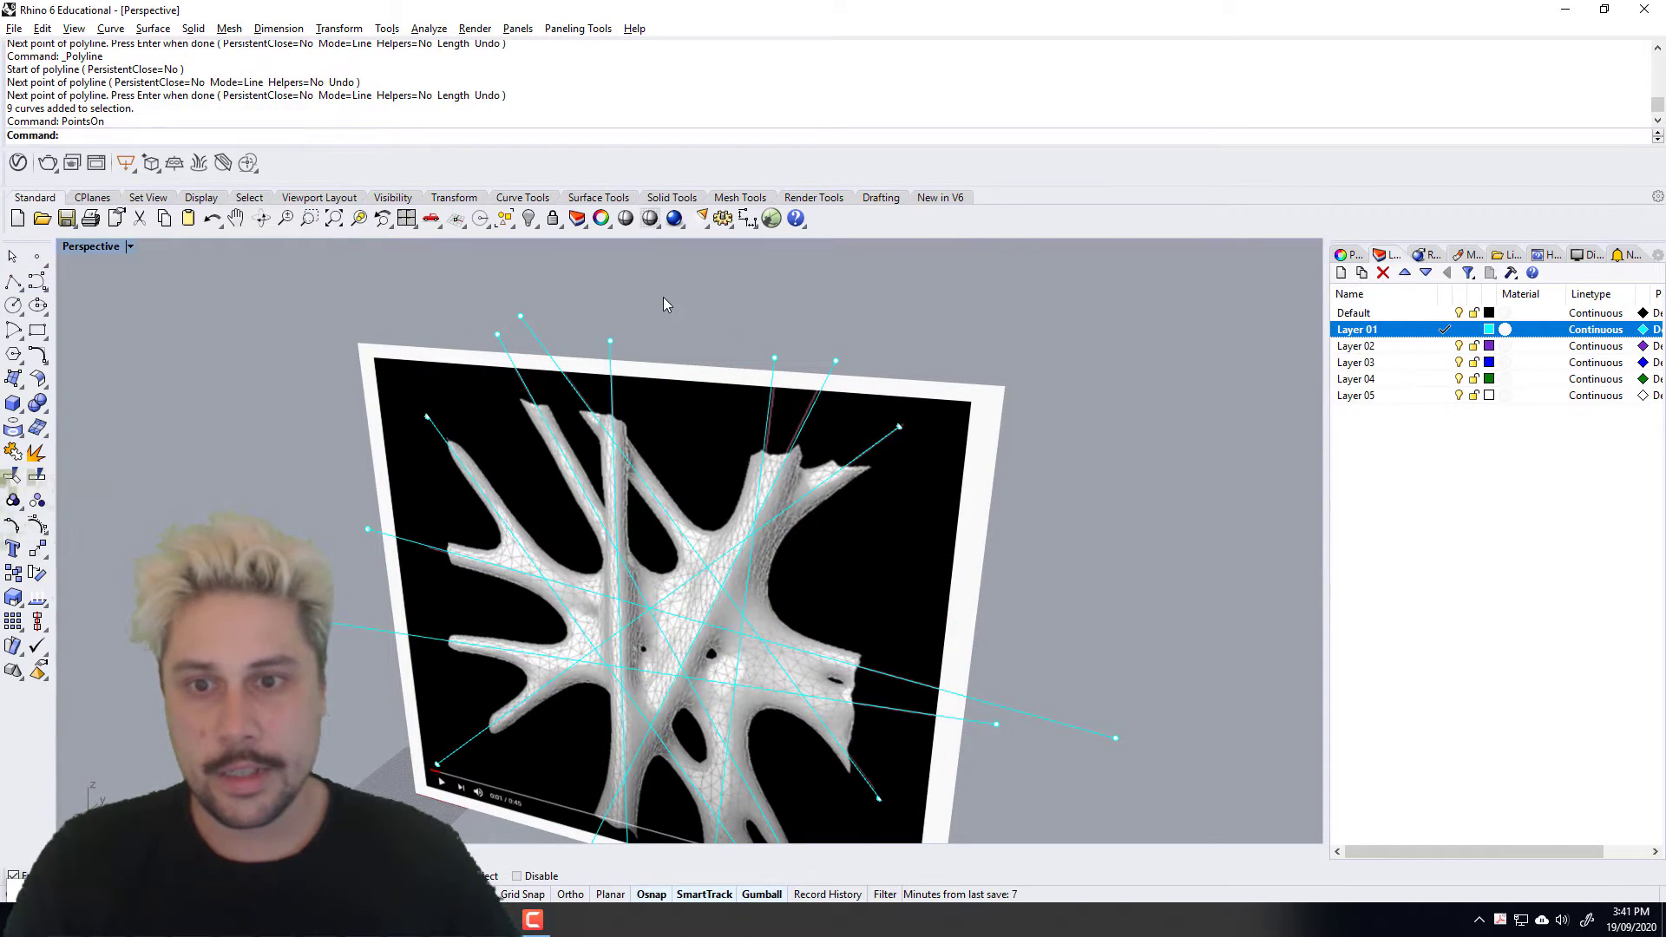
{"action": "scroll", "coordinate": [665, 299], "scroll_direction": "down", "scroll_amount": 3}
{"action": "scroll", "coordinate": [550, 307], "scroll_direction": "up", "scroll_amount": 3}
{"action": "left_click", "coordinate": [536, 316]}
{"action": "right_click_drag", "start_coordinate": [710, 311], "coordinate": [687, 342]}
{"action": "scroll", "coordinate": [564, 337], "scroll_direction": "up", "scroll_amount": 7}
{"action": "left_click", "coordinate": [512, 360]}
{"action": "scroll", "coordinate": [607, 374], "scroll_direction": "down", "scroll_amount": 8}
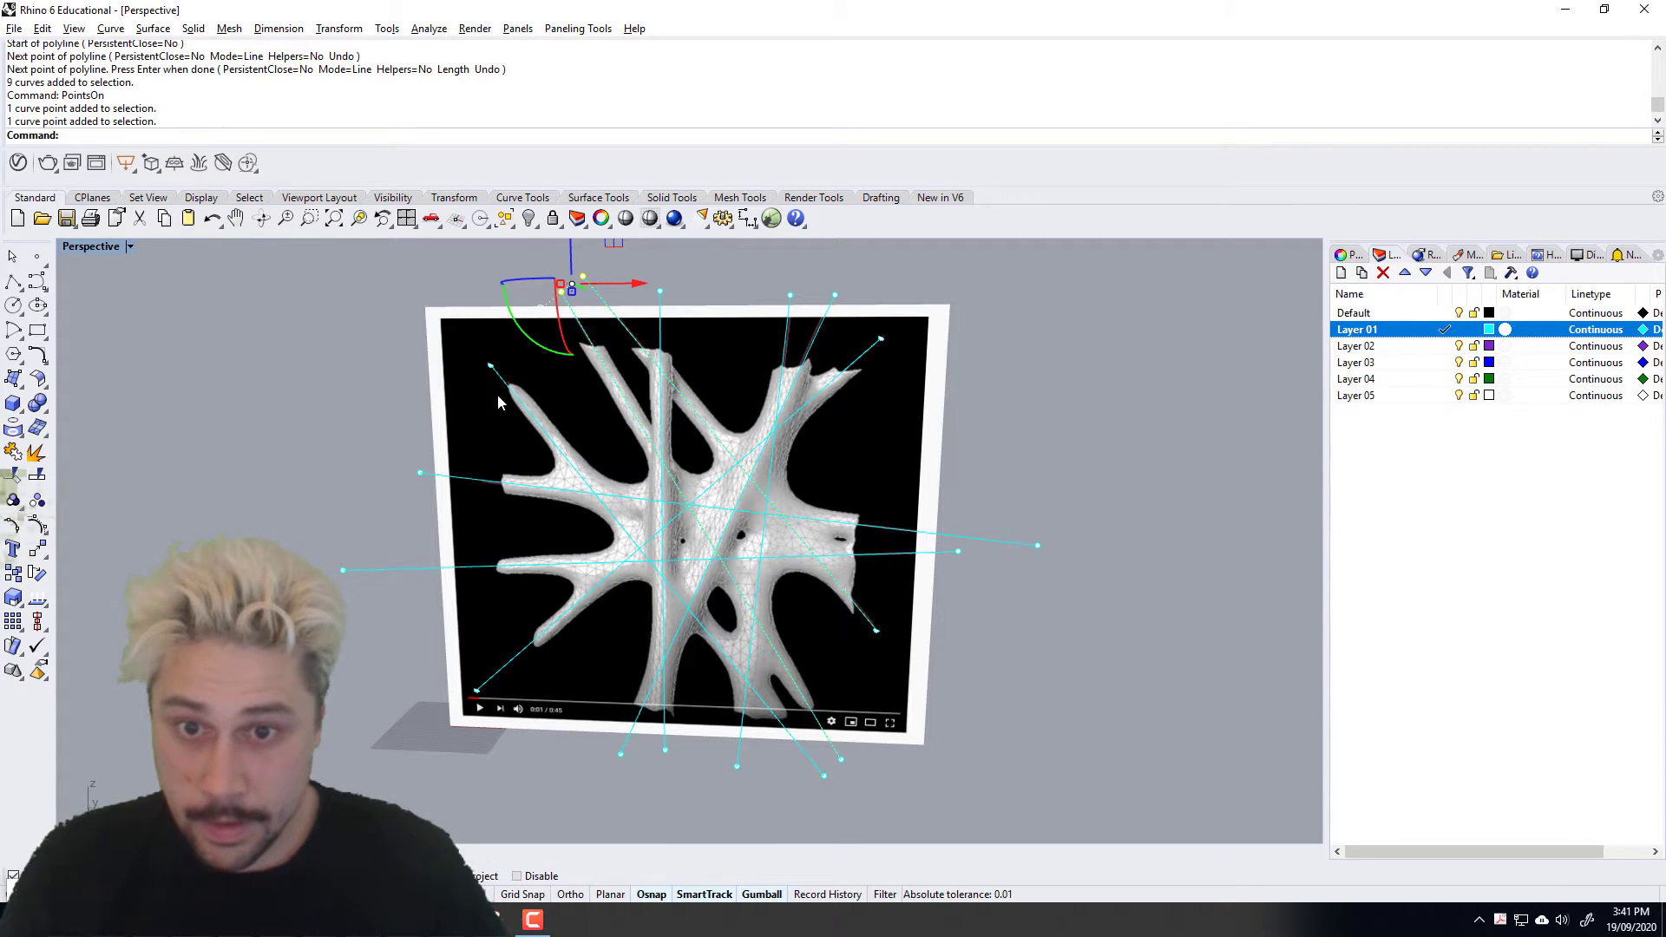
{"action": "key", "text": "Escape"}
Step: Select the upper end points of the vertical axis and the two steep upper-right axes, and move them together off the picture plane
{"action": "left_click", "coordinate": [659, 293]}
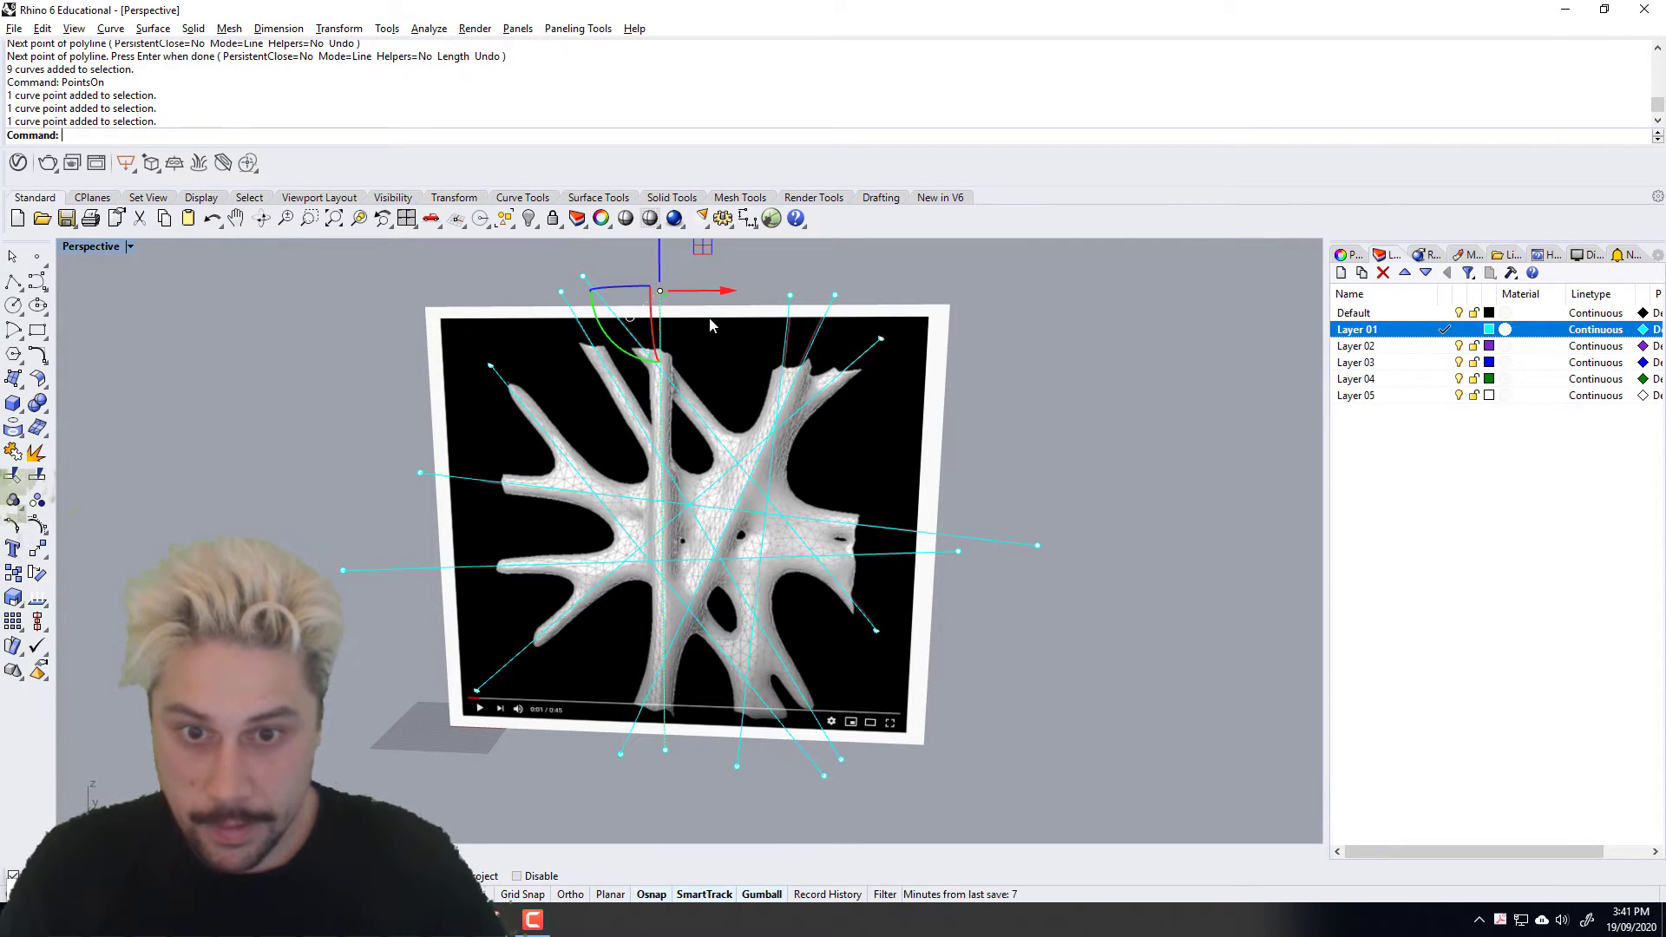
{"action": "scroll", "coordinate": [788, 304], "scroll_direction": "up", "scroll_amount": 2}
{"action": "scroll", "coordinate": [788, 304], "scroll_direction": "up", "scroll_amount": 2}
{"action": "left_click", "coordinate": [792, 295], "text": "shift"}
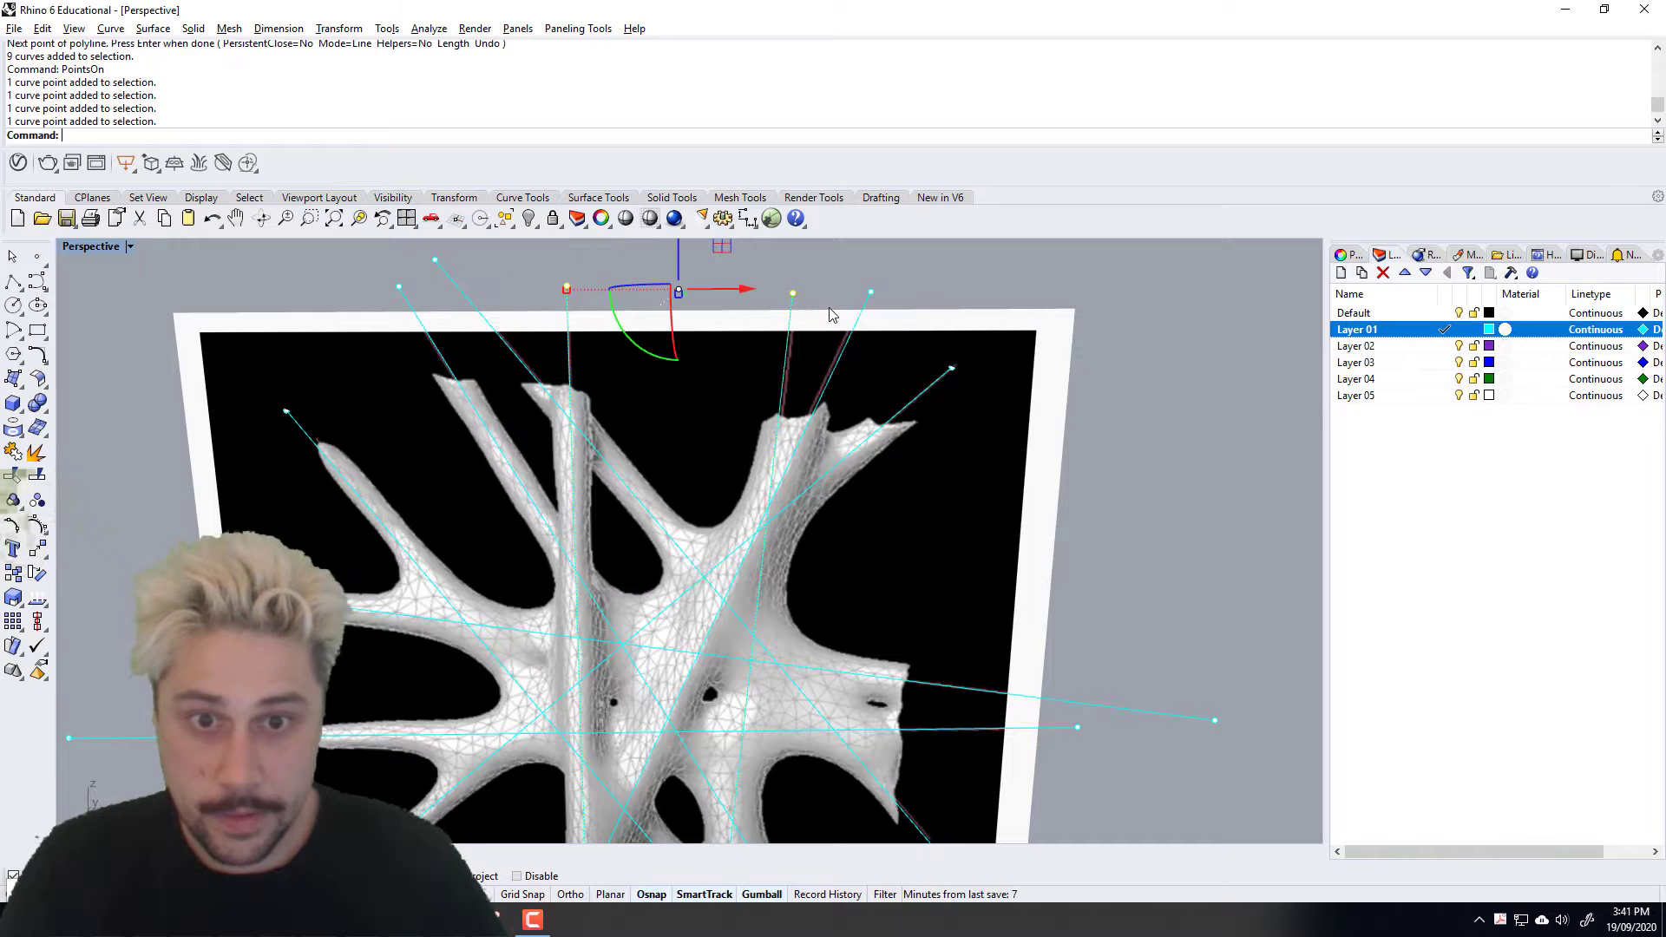
{"action": "left_click", "coordinate": [870, 294], "text": "shift"}
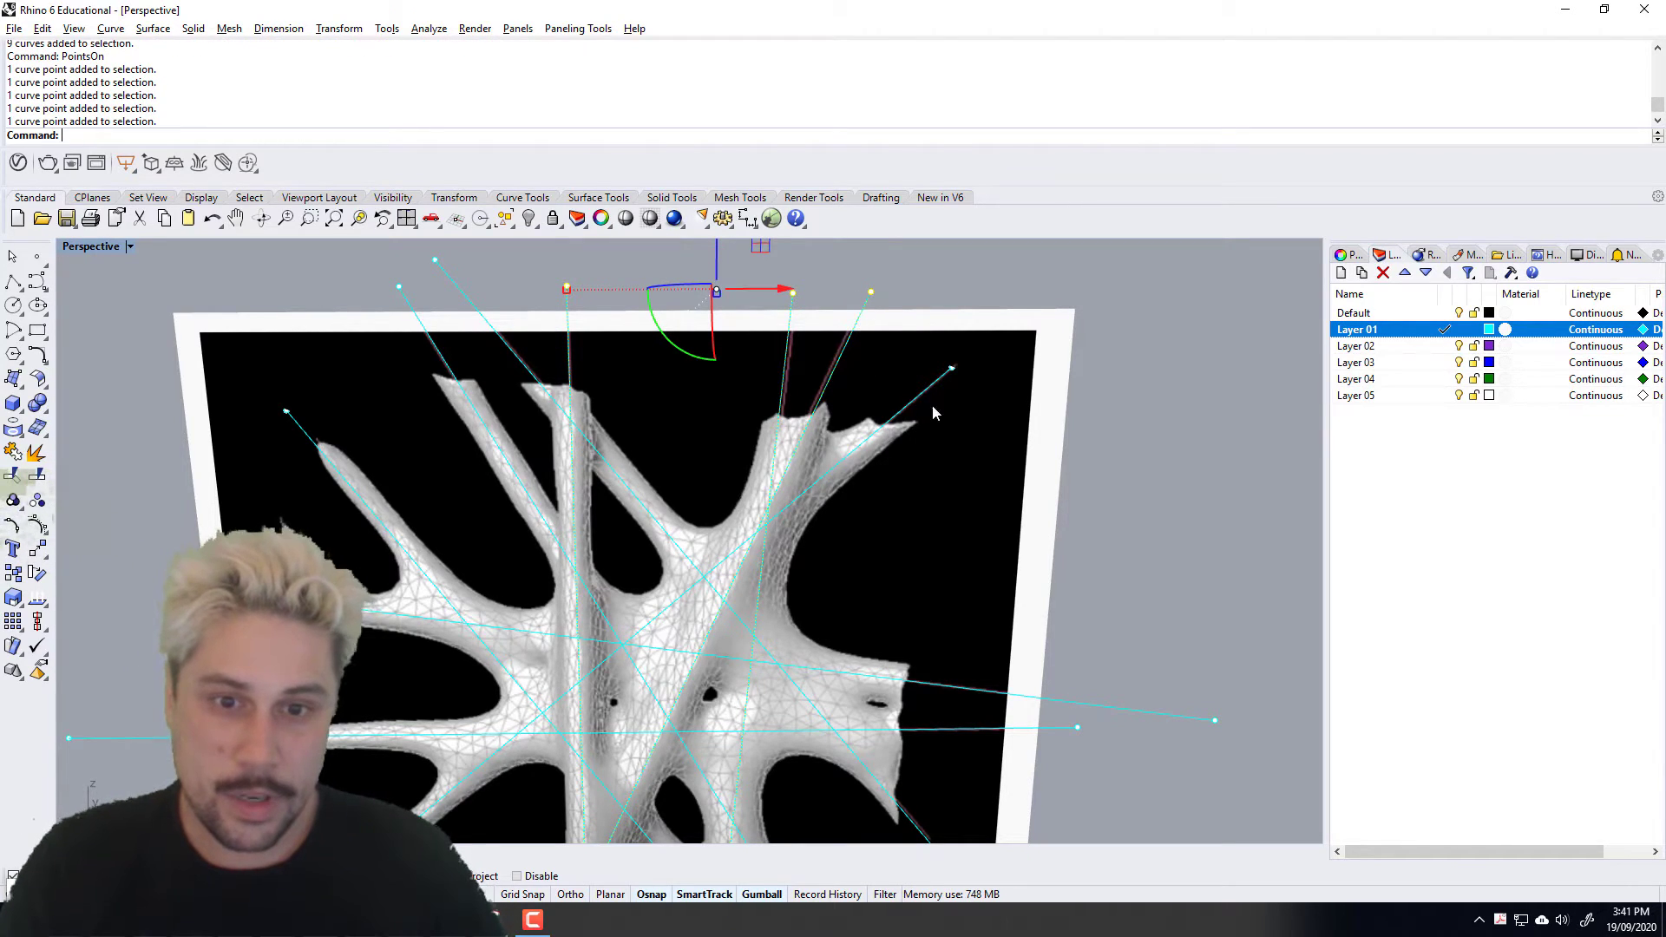
{"action": "scroll", "coordinate": [854, 438], "scroll_direction": "down", "scroll_amount": 7}
{"action": "right_click_drag", "start_coordinate": [921, 400], "coordinate": [707, 479]}
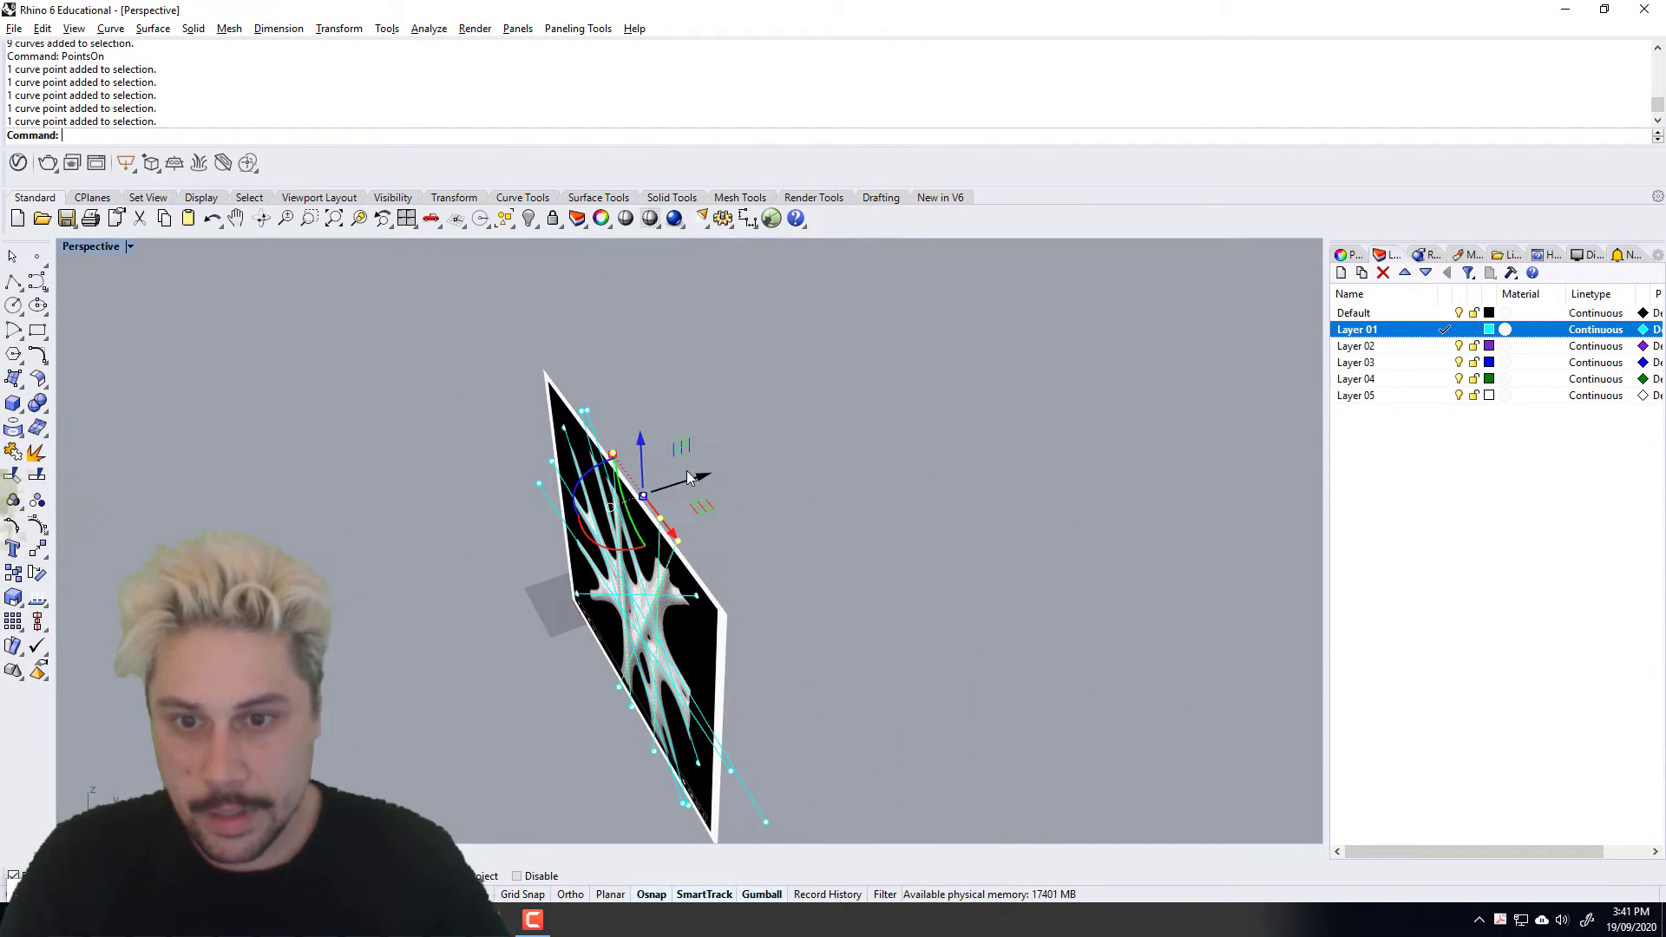
{"action": "left_click_drag", "start_coordinate": [698, 483], "coordinate": [678, 488]}
Step: Move another axis end point perpendicular to the picture plane, then turn the control points off
{"action": "right_click_drag", "start_coordinate": [679, 488], "coordinate": [605, 358]}
{"action": "scroll", "coordinate": [922, 456], "scroll_direction": "up", "scroll_amount": 4}
{"action": "scroll", "coordinate": [848, 420], "scroll_direction": "down", "scroll_amount": 4}
{"action": "left_click", "coordinate": [605, 356]}
{"action": "left_click", "coordinate": [668, 345]}
{"action": "left_click_drag", "start_coordinate": [604, 358], "coordinate": [585, 352]}
{"action": "key", "text": "F11"}
Step: Unlock the reference picture and move it to Layer 02
{"action": "right_click_drag", "start_coordinate": [613, 414], "coordinate": [782, 424]}
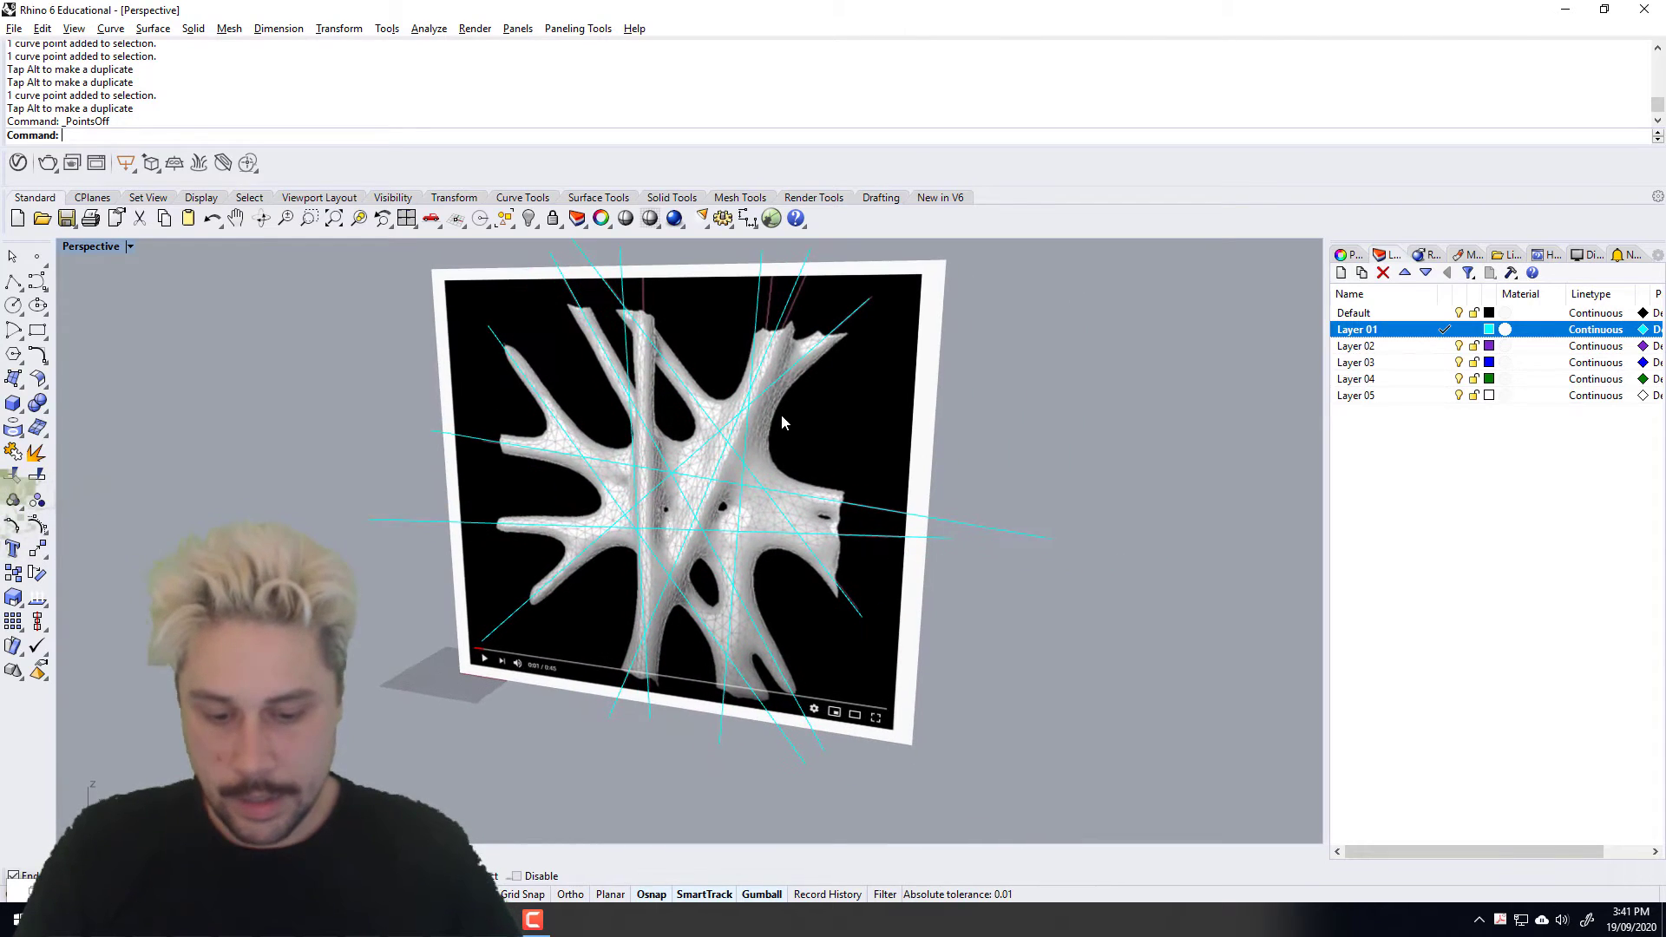
{"action": "key", "text": "Return"}
{"action": "left_click", "coordinate": [831, 417]}
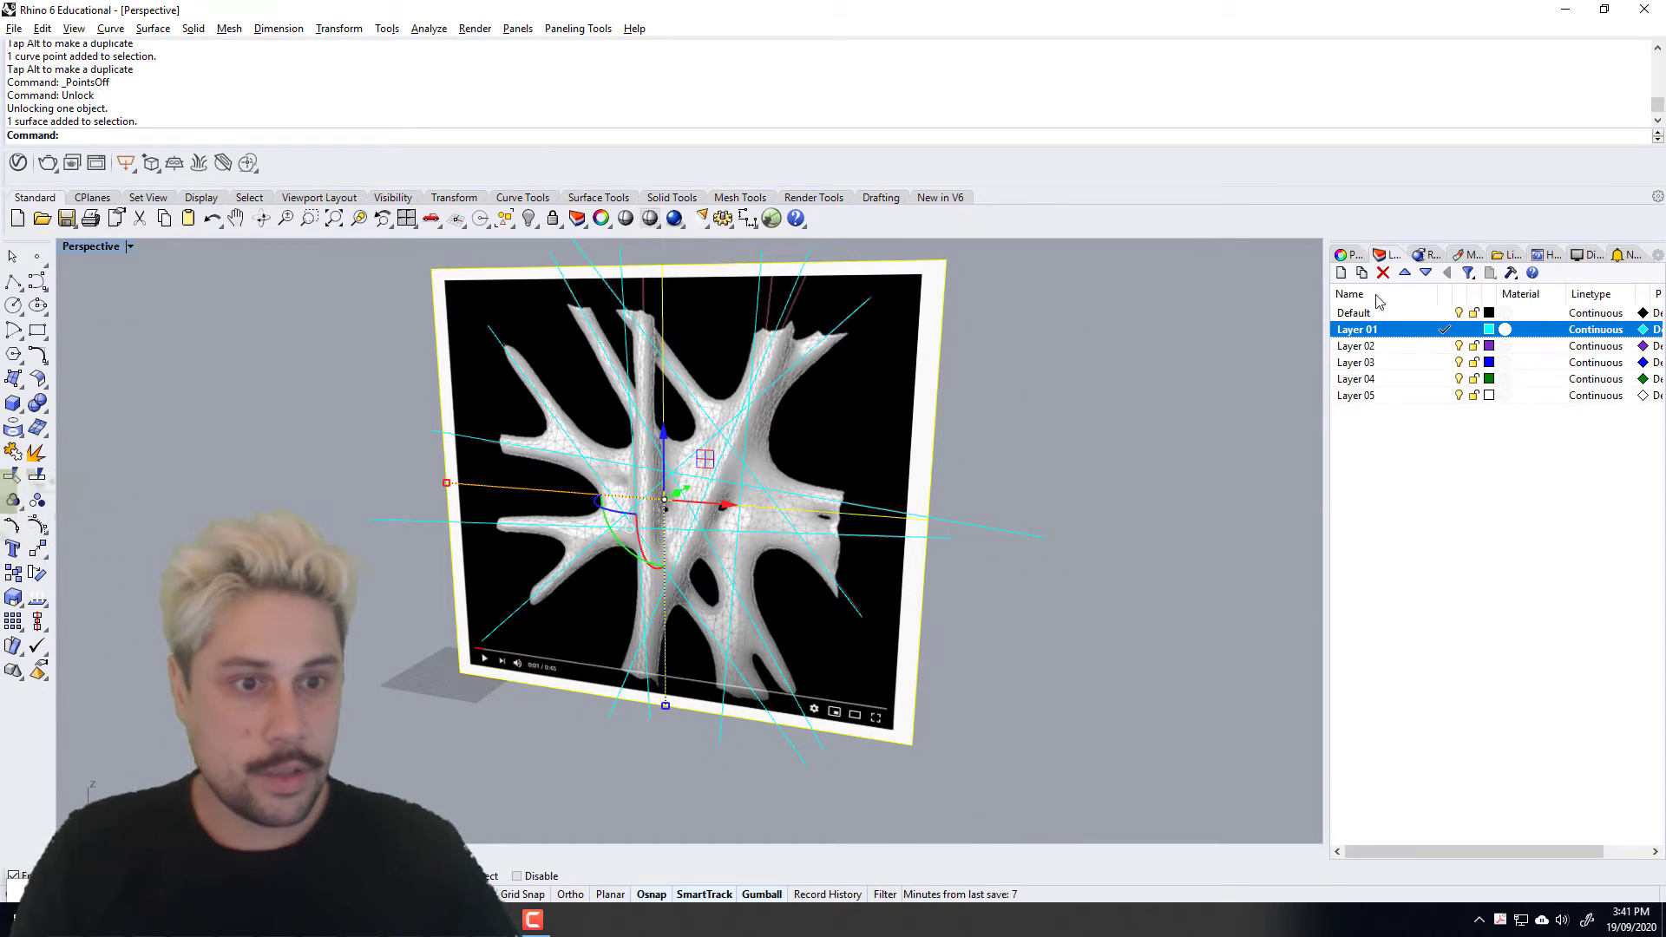
{"action": "right_click", "coordinate": [1356, 350]}
{"action": "left_click", "coordinate": [1447, 656]}
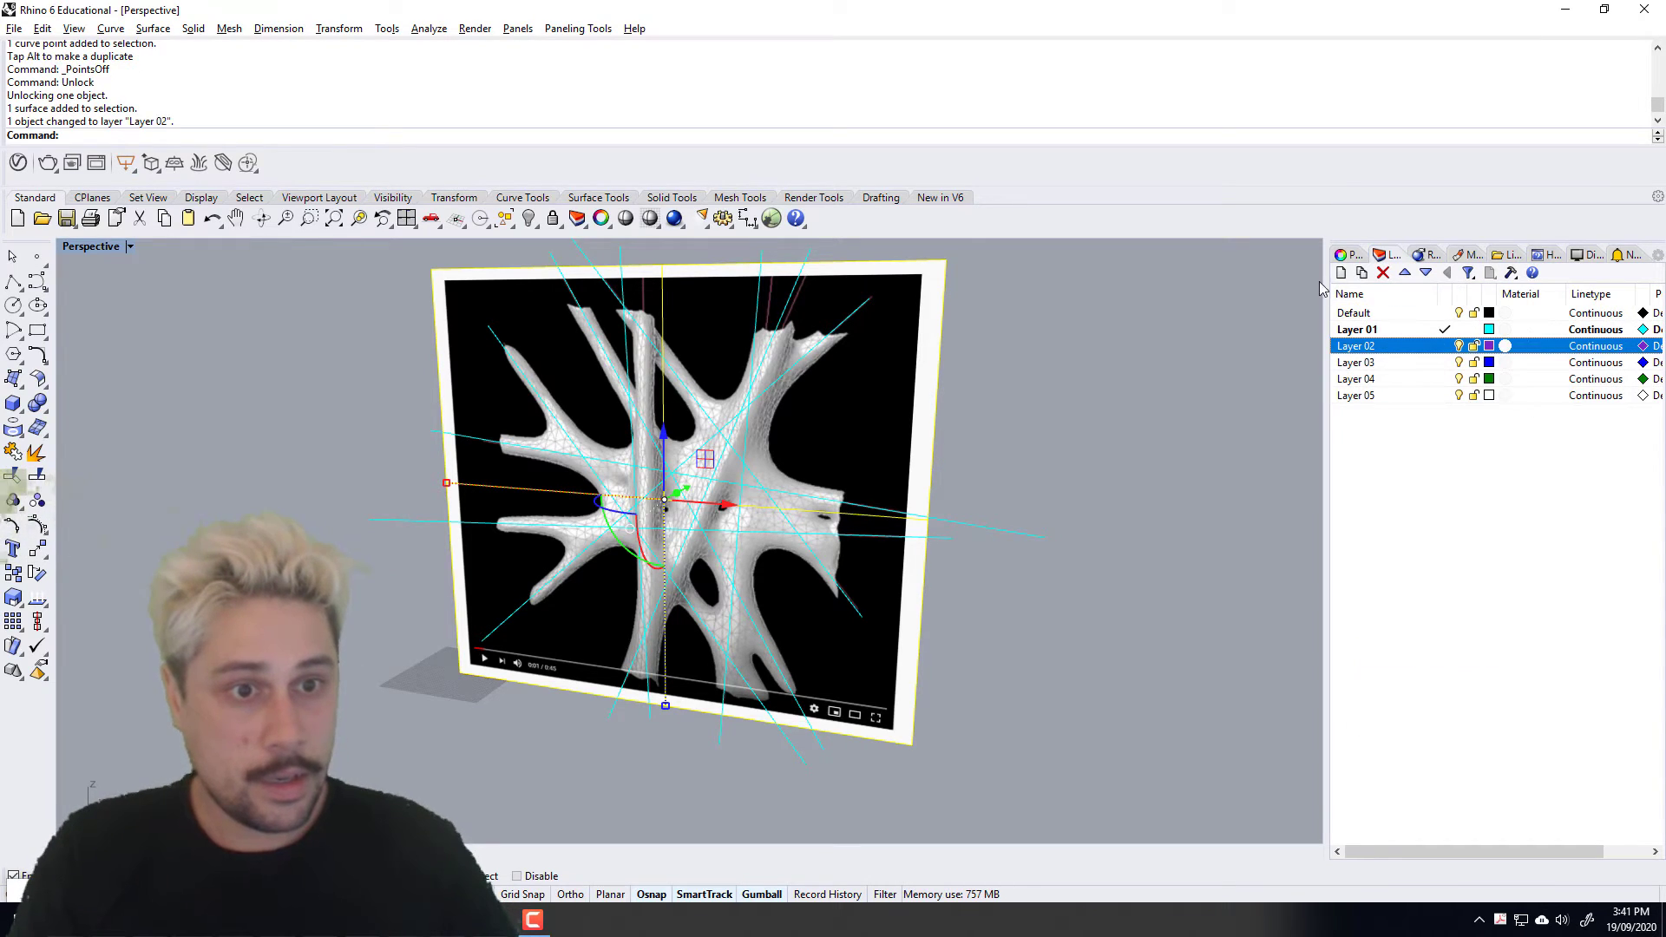
Step: Raise the object transparency in the picture's material so the reference image turns see-through, and deselect it
{"action": "left_click", "coordinate": [1344, 256]}
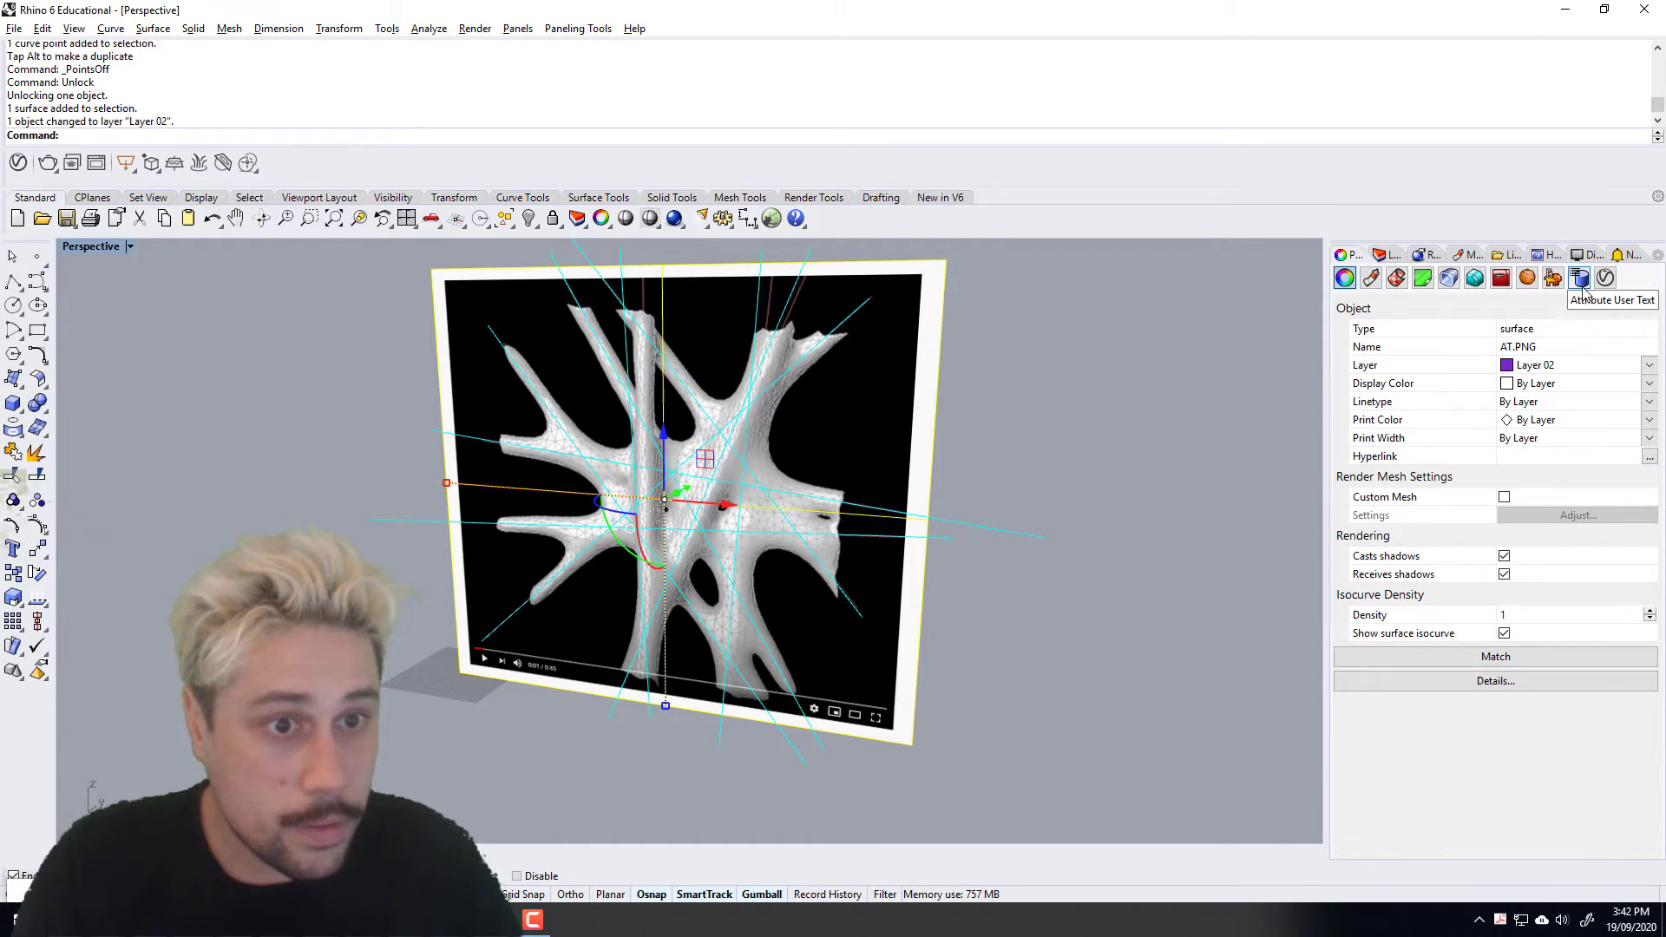
{"action": "left_click", "coordinate": [1371, 277]}
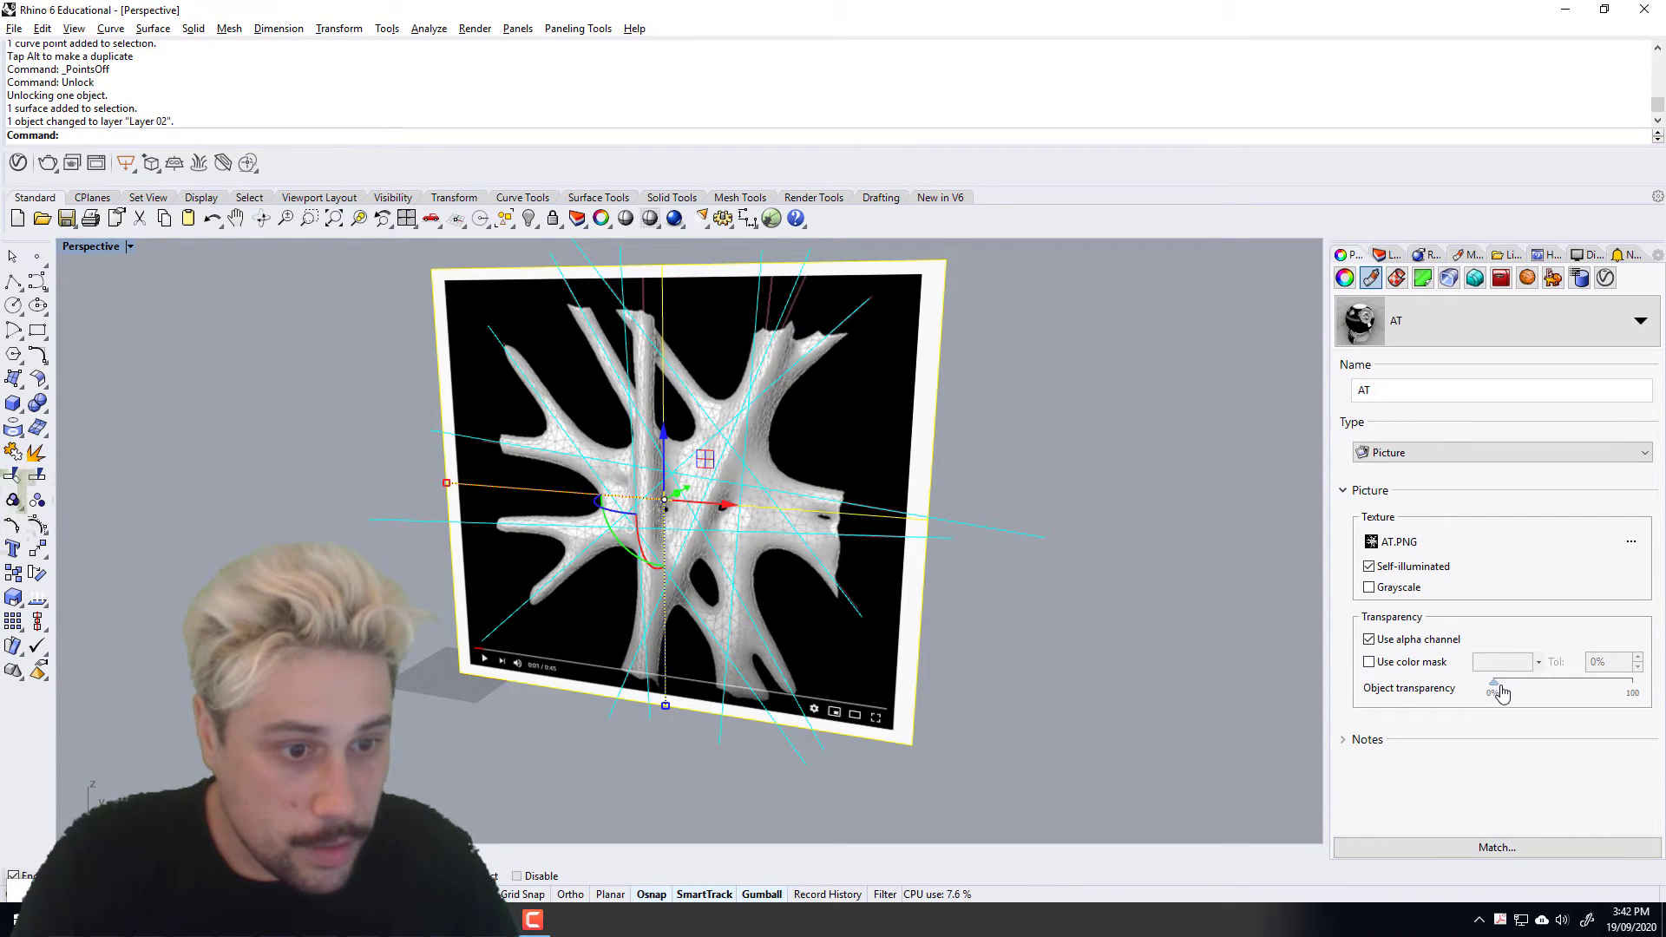
{"action": "left_click_drag", "start_coordinate": [1499, 692], "coordinate": [1618, 690]}
{"action": "left_click", "coordinate": [1054, 564]}
{"action": "right_click_drag", "start_coordinate": [1033, 556], "coordinate": [933, 496]}
Step: Lock Layer 02, which holds the reference picture, keeping the layer visible
{"action": "left_click", "coordinate": [906, 419]}
{"action": "left_click", "coordinate": [1385, 255]}
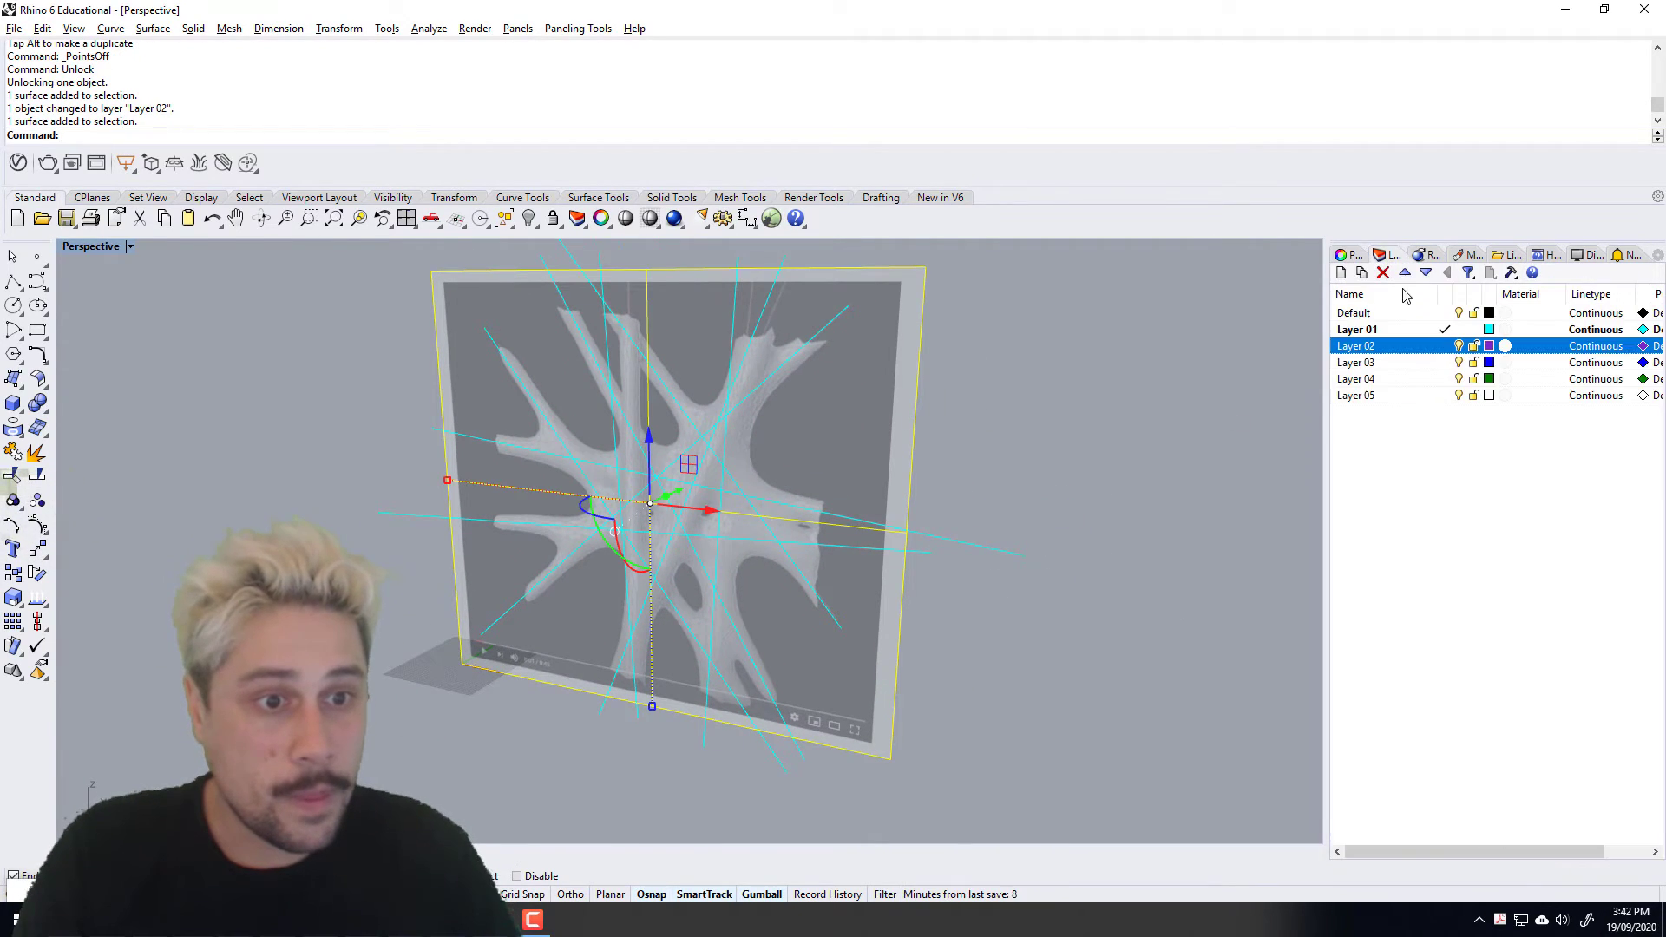
{"action": "left_click", "coordinate": [1462, 346]}
{"action": "left_click", "coordinate": [1461, 347]}
{"action": "right_click_drag", "start_coordinate": [941, 420], "coordinate": [950, 467]}
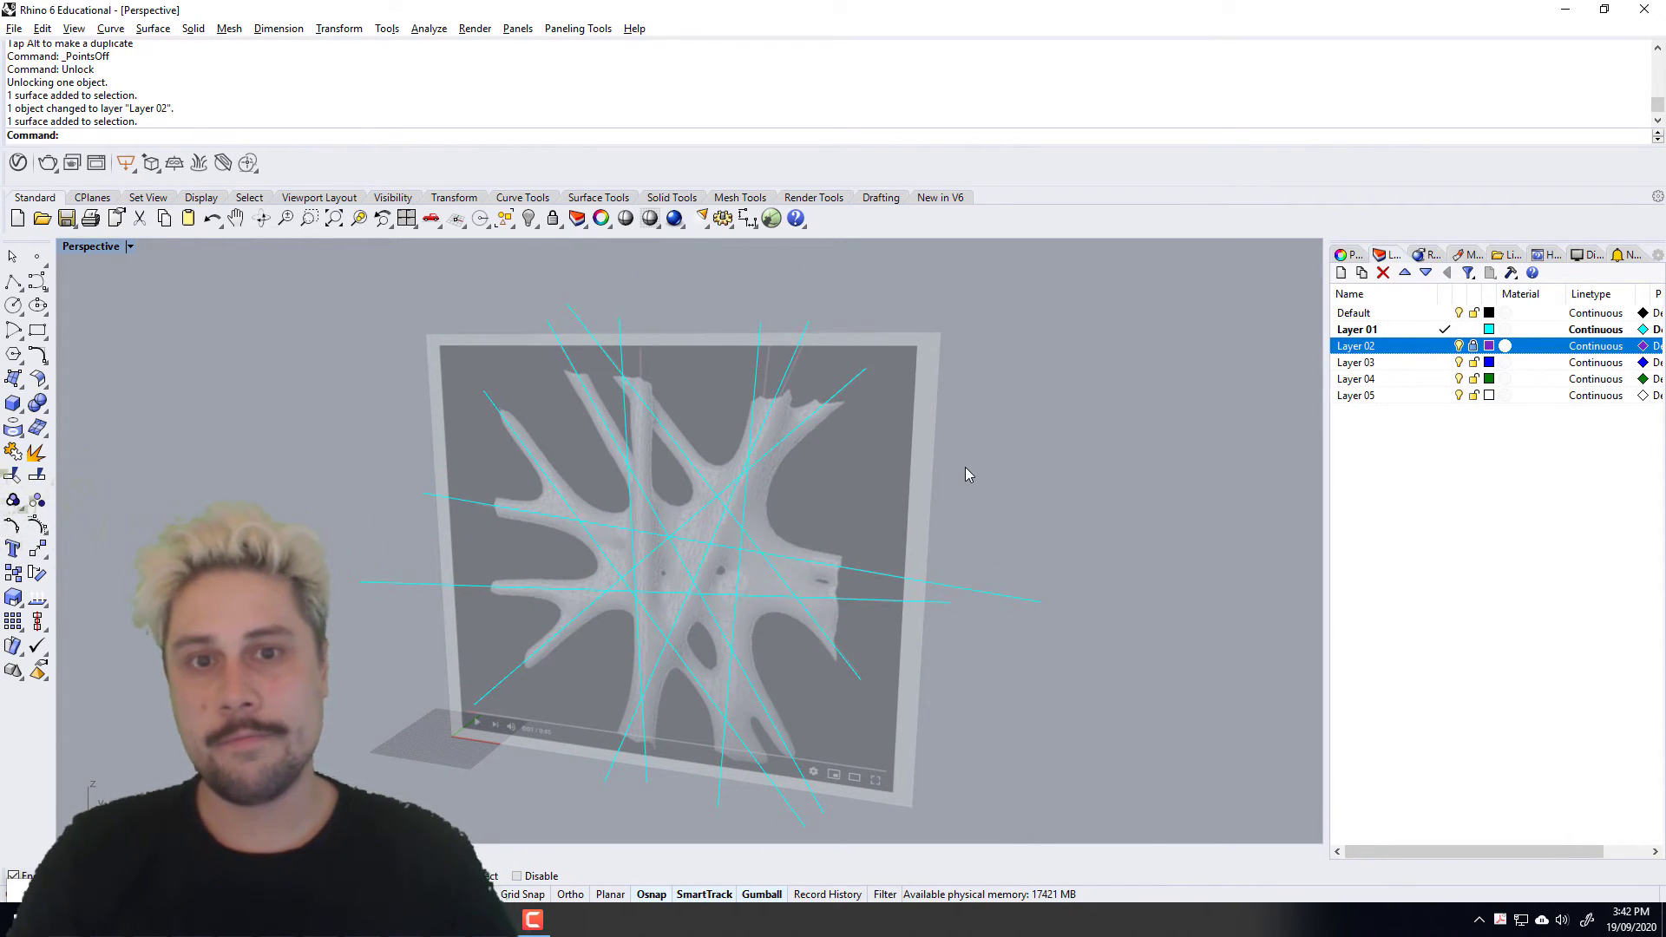
{"action": "right_click_drag", "start_coordinate": [965, 467], "coordinate": [695, 479]}
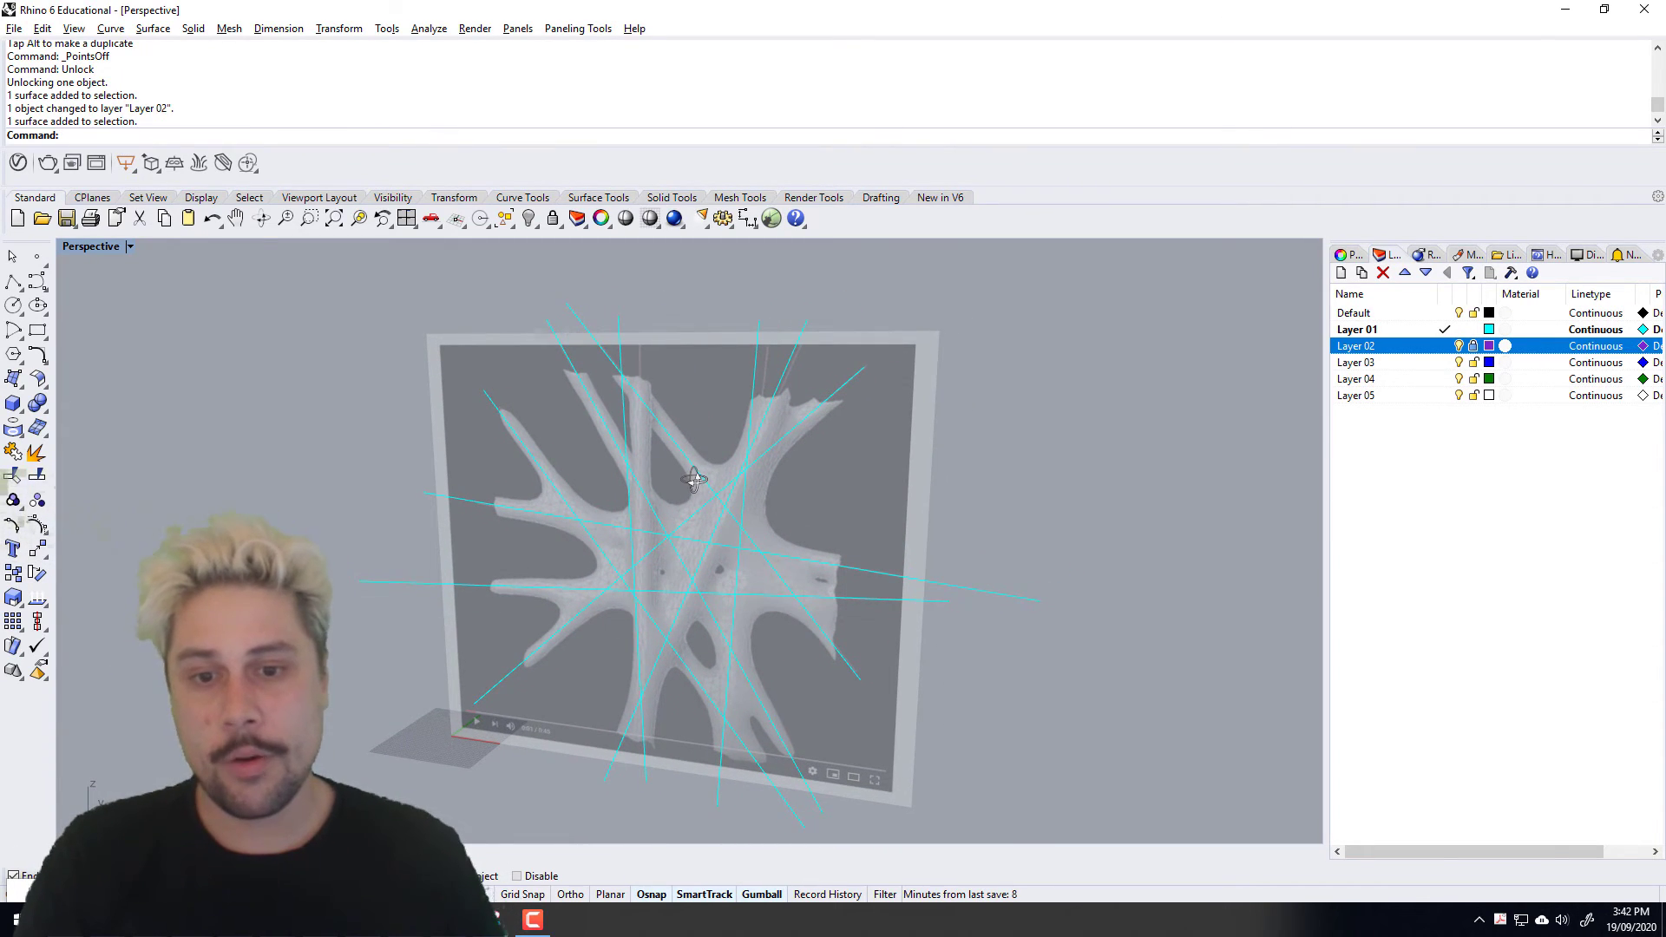